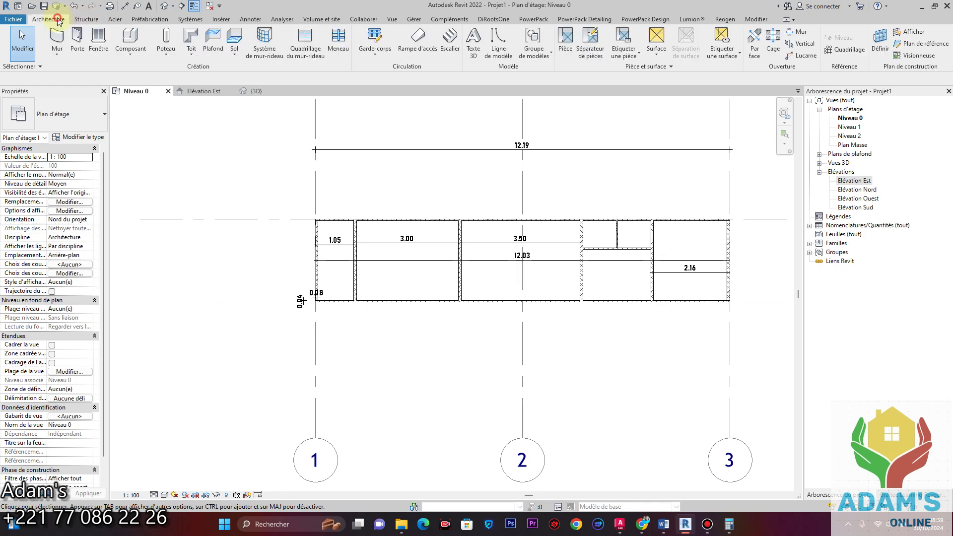
Step: Start loading a family and browse the France library to the Portes subfolder Dormants en feuillure
click(221, 20)
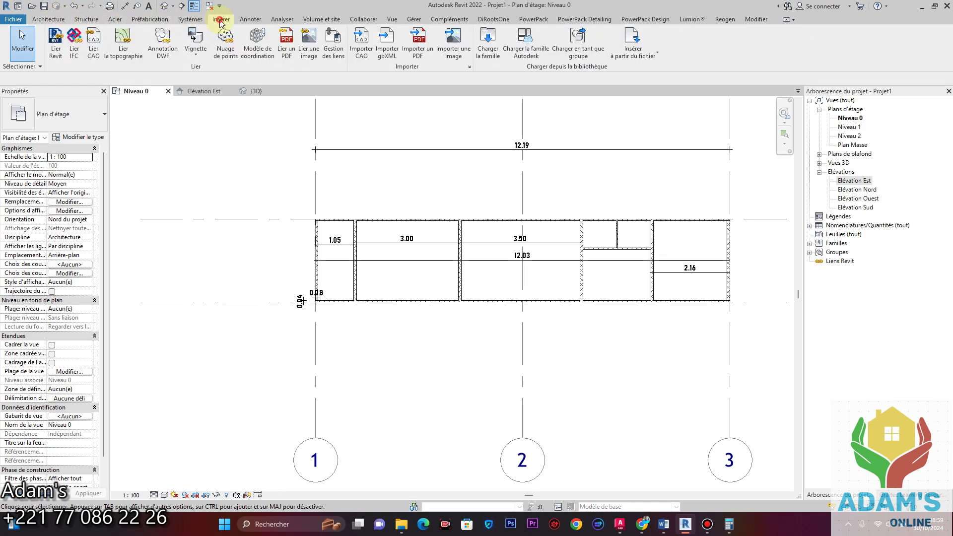
click(492, 58)
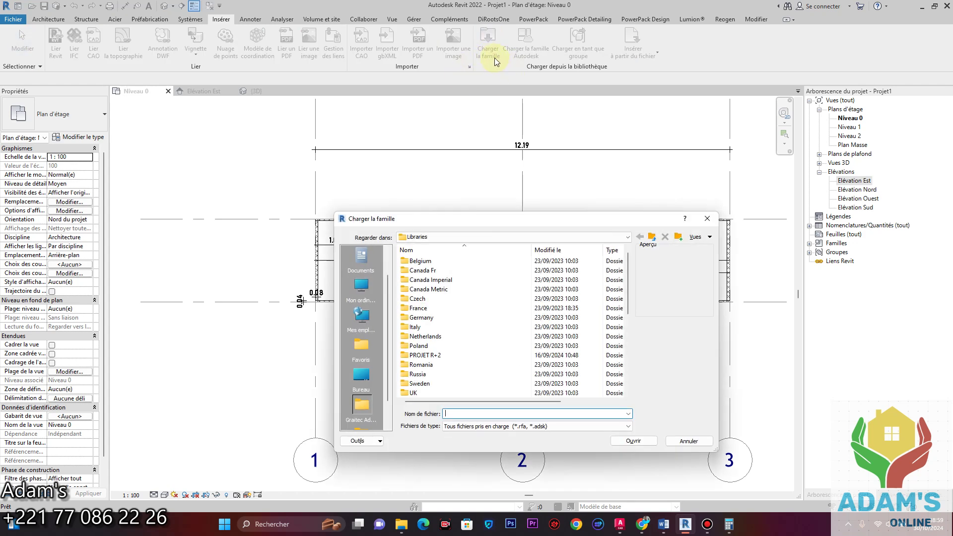
double_click(422, 308)
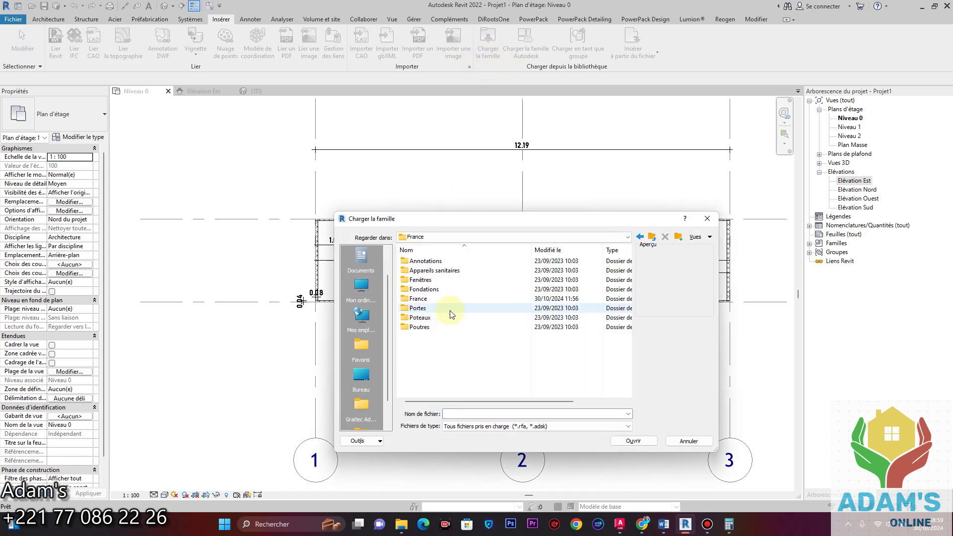
double_click(420, 299)
scroll(437, 339, down, 5)
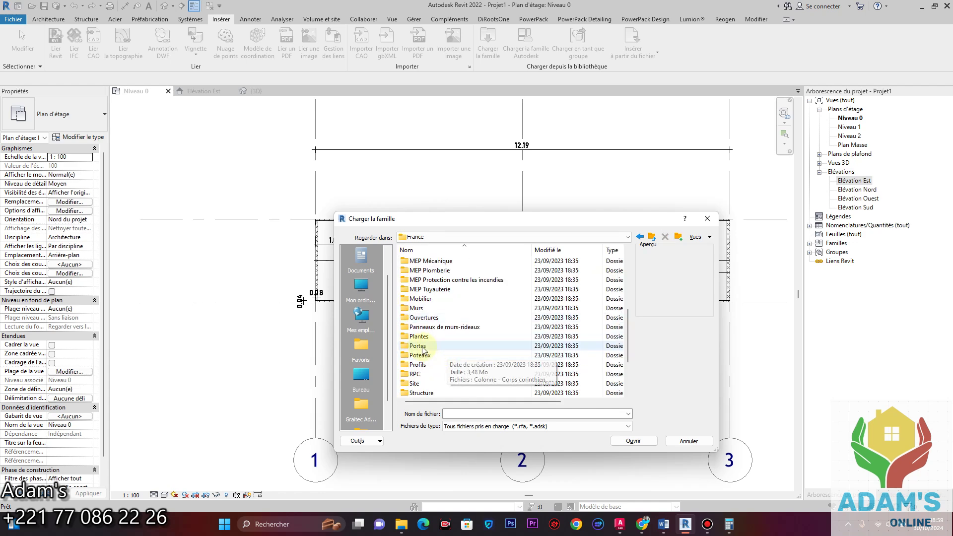
double_click(425, 346)
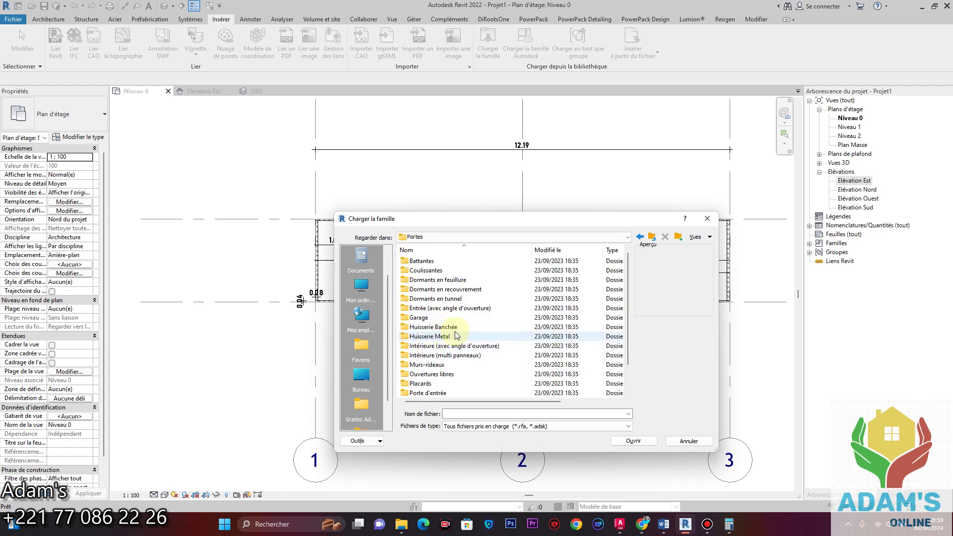
scroll(450, 342, up, 1)
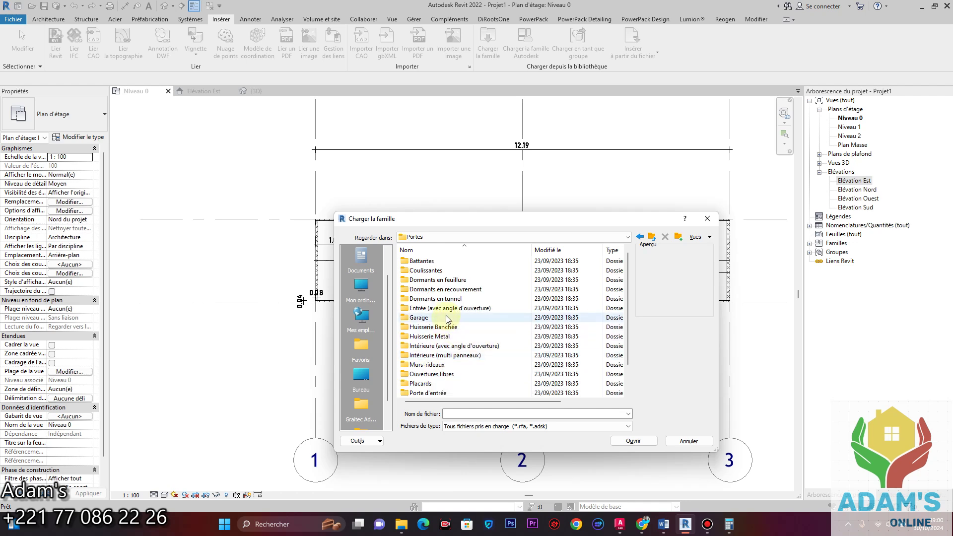
double_click(450, 284)
Step: Preview the PVC door families in the Dormants en feuillure folder, including the glazed, solid, oculus and double-leaf models
click(439, 355)
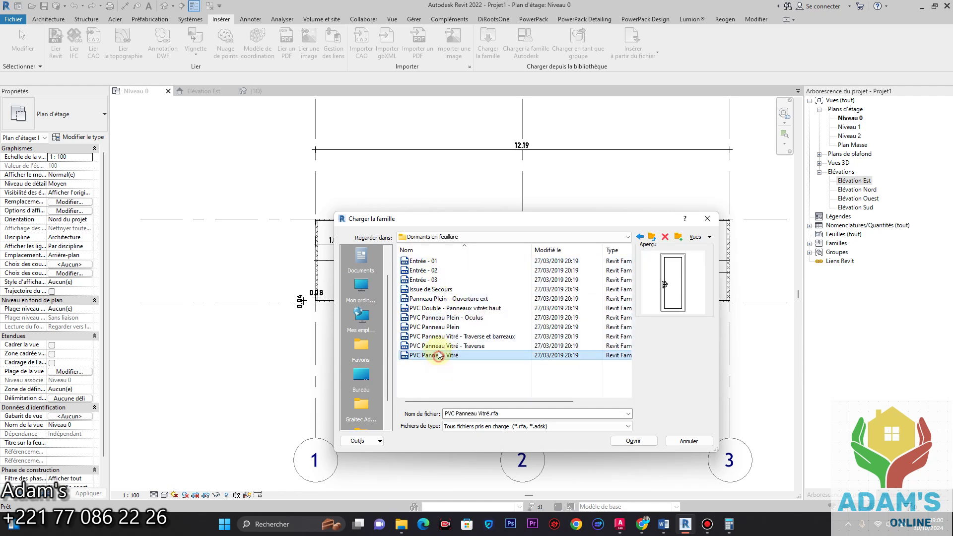
click(439, 346)
click(439, 336)
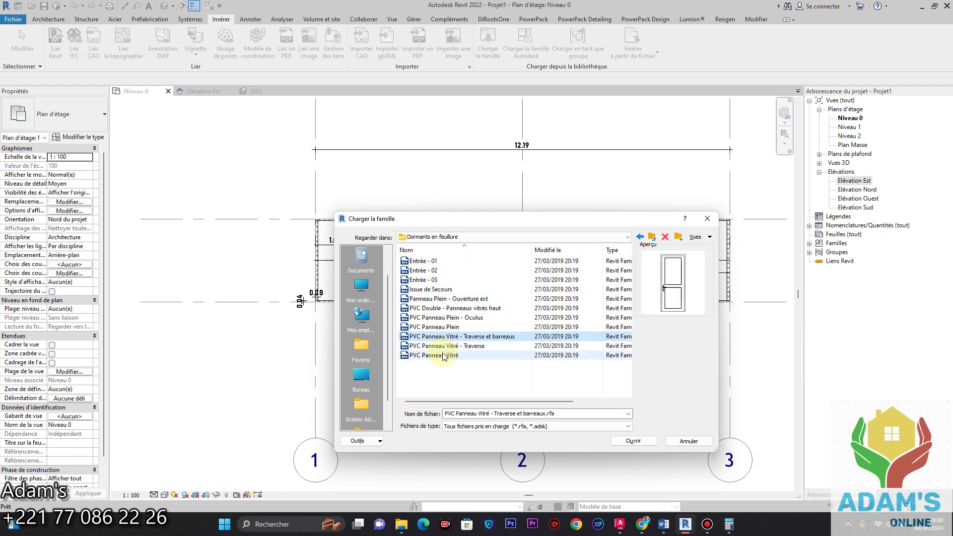
click(444, 355)
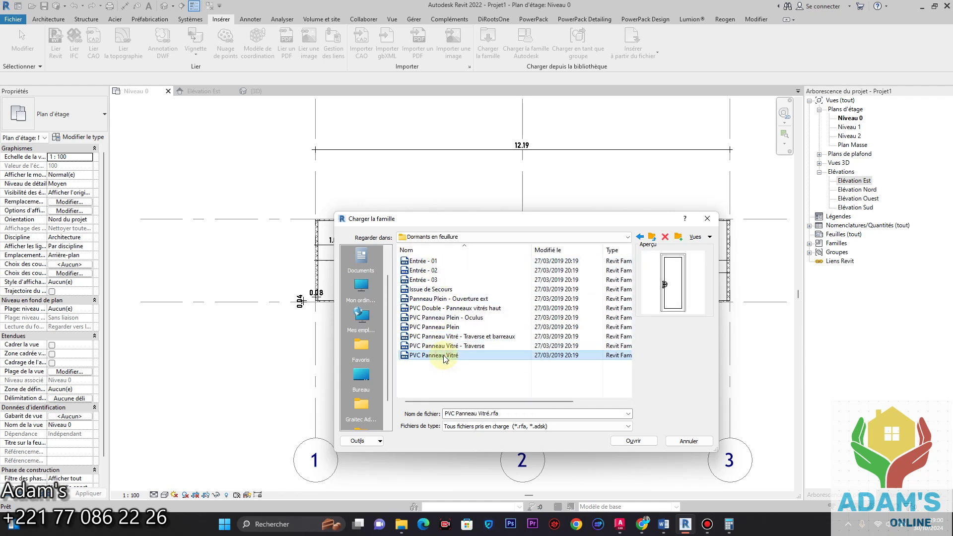
click(444, 327)
click(449, 319)
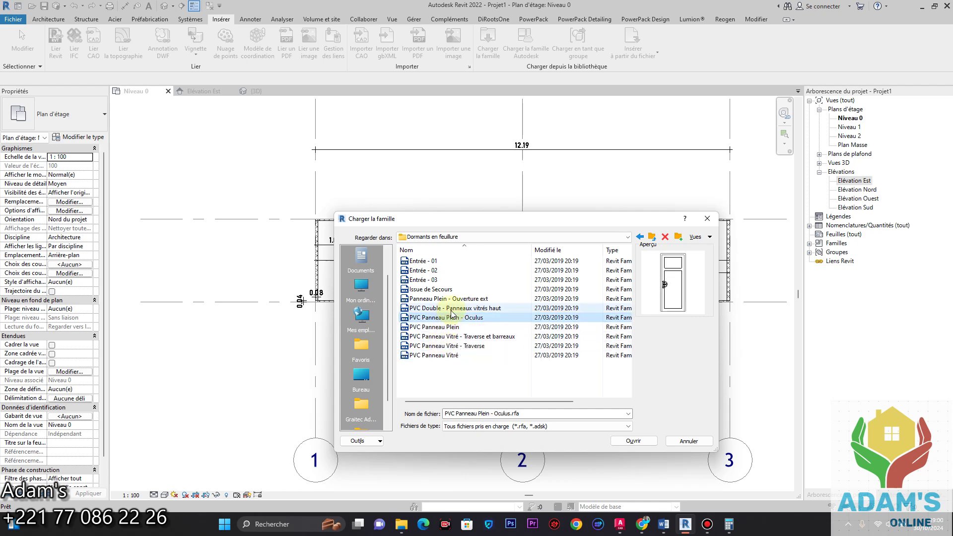
click(452, 309)
Step: Load the door families Panneau Plein - Ouverture ext and PVC Double - Panneaux vitrés haut together into the project
click(455, 300)
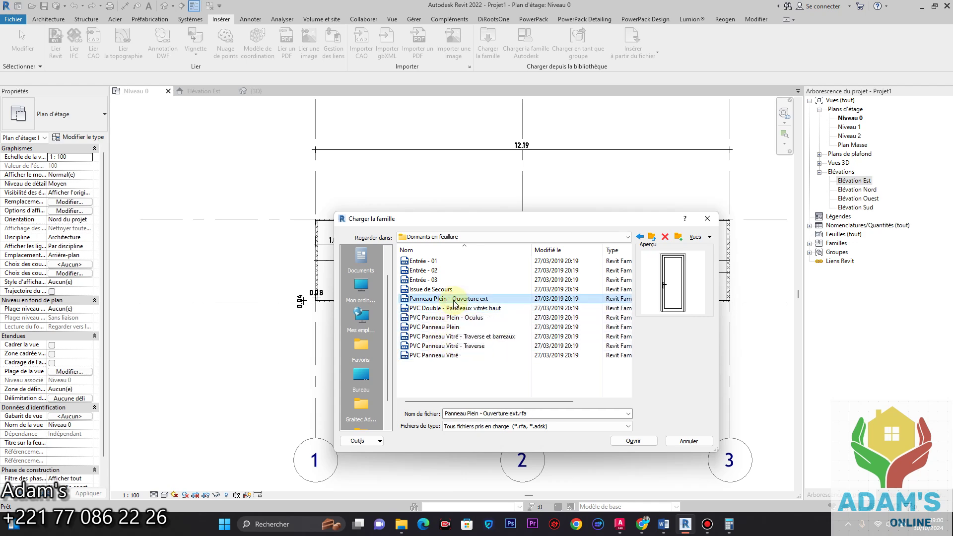
ctrl+click(455, 308)
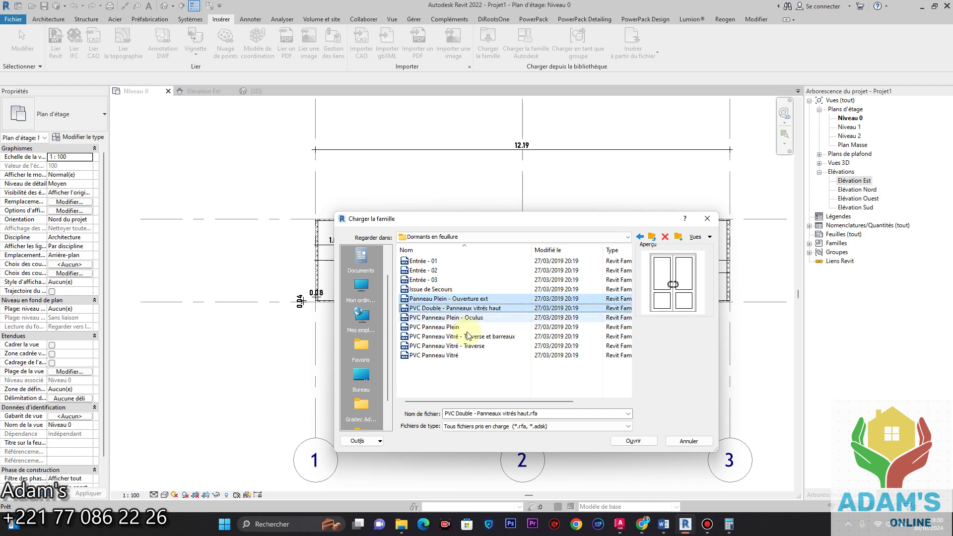
click(628, 443)
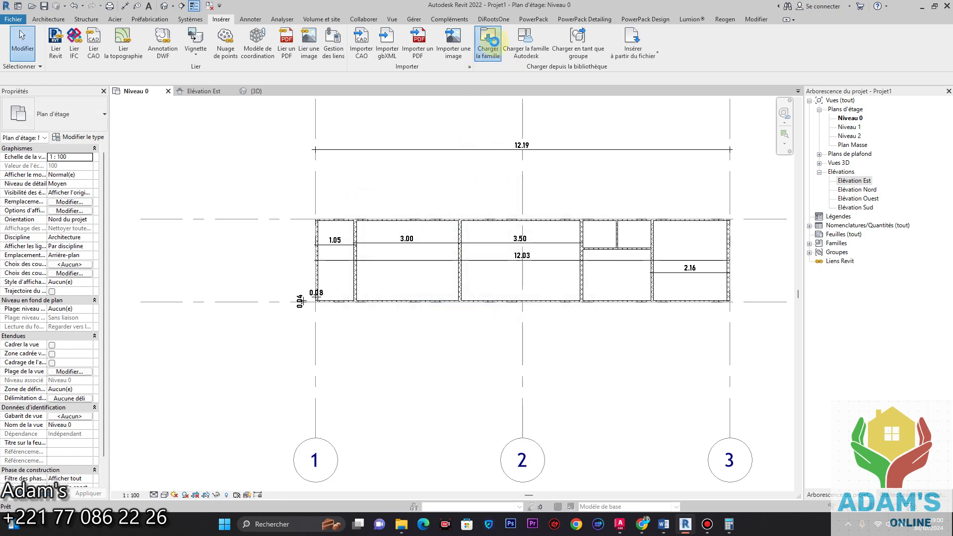
Step: Start another family load and browse from the door folder to the France library's Fenêtres folder
click(488, 48)
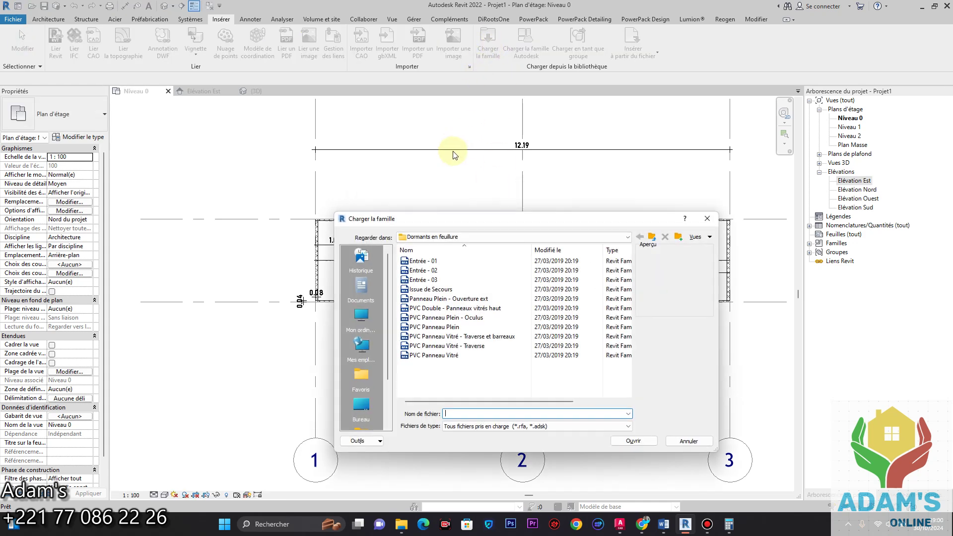
click(652, 238)
scroll(449, 348, down, 1)
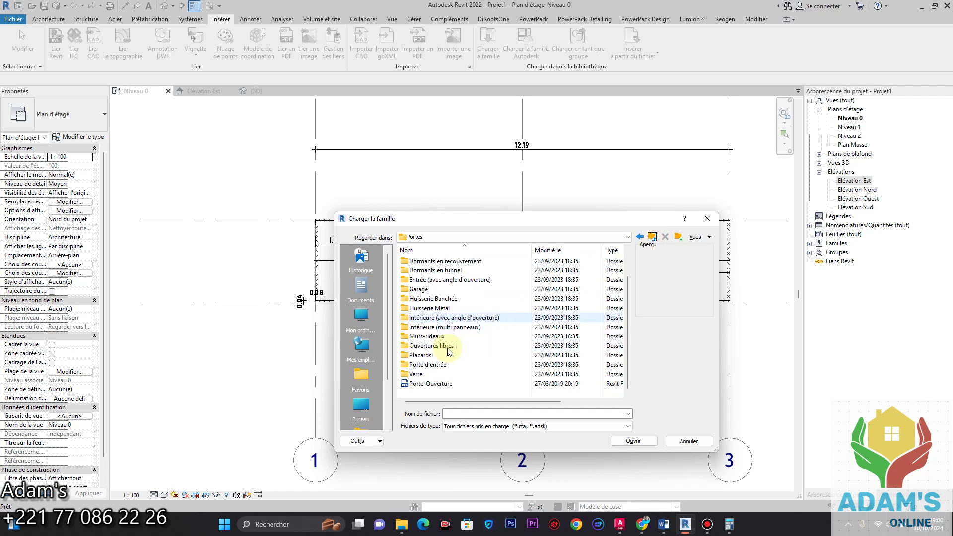
click(652, 238)
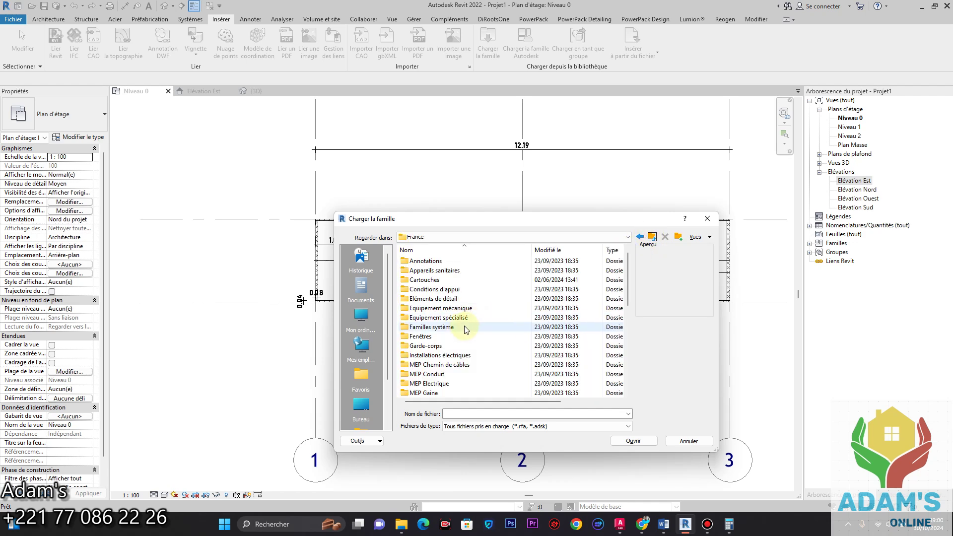
double_click(426, 336)
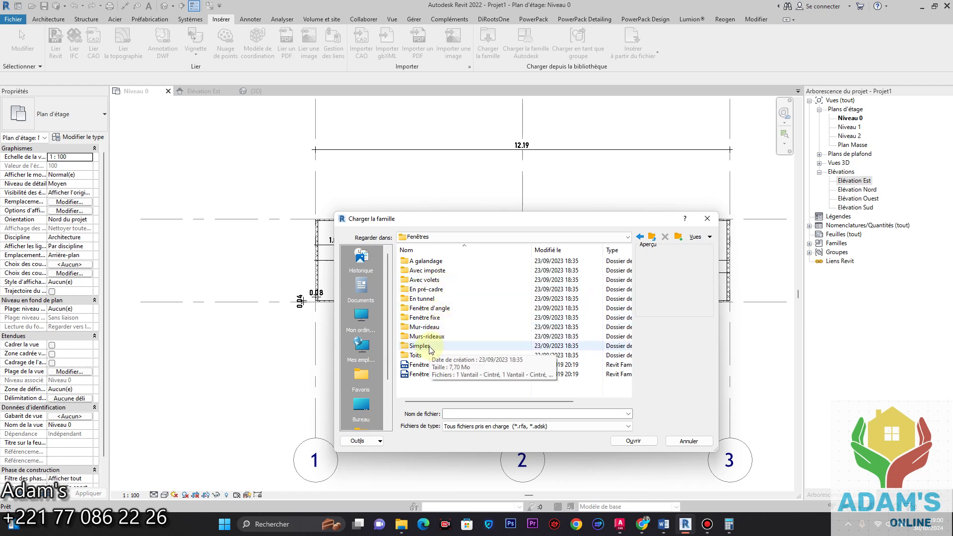
Step: Preview window families in the Fenêtre d'angle and Fenêtre fixe folders, and return to the Fenêtres folder
click(433, 309)
double_click(434, 310)
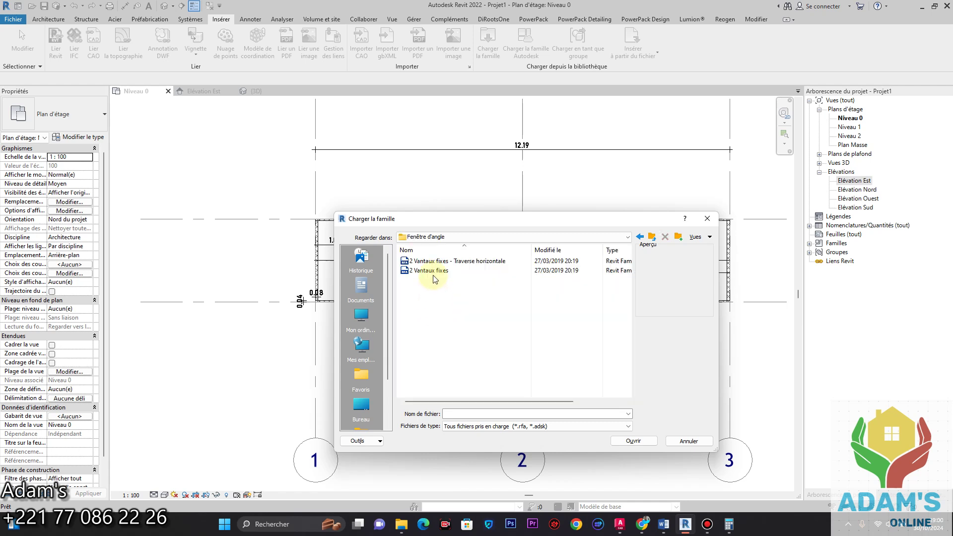
click(438, 261)
click(640, 237)
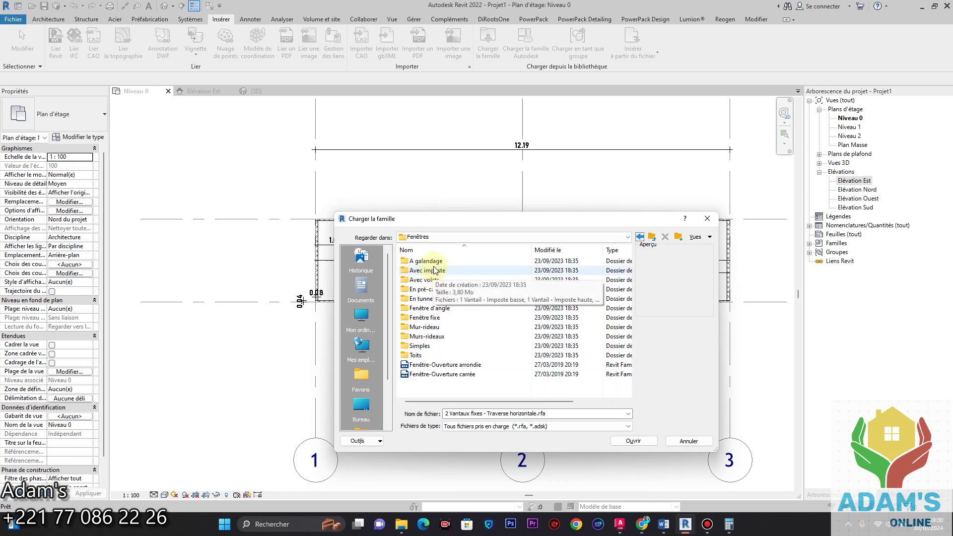
double_click(431, 318)
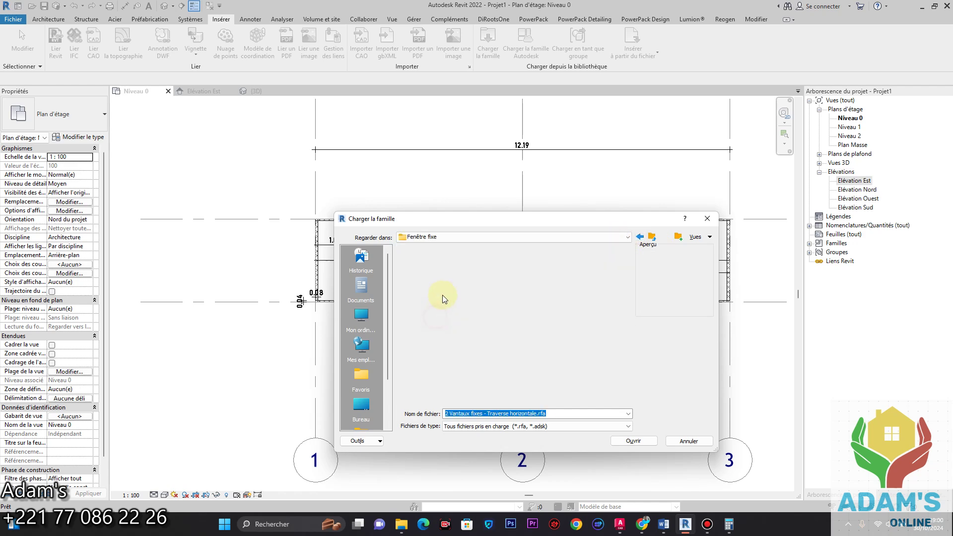
click(437, 271)
click(430, 261)
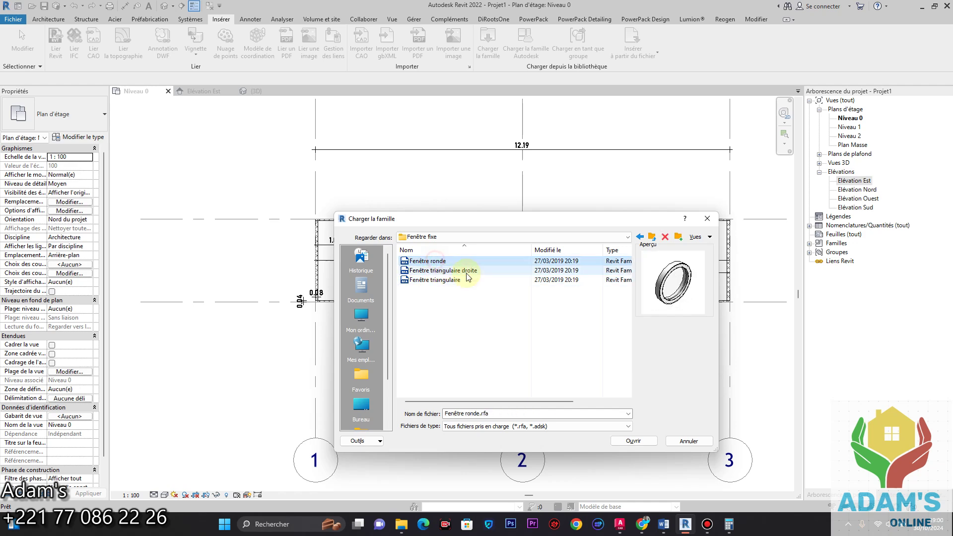
click(640, 236)
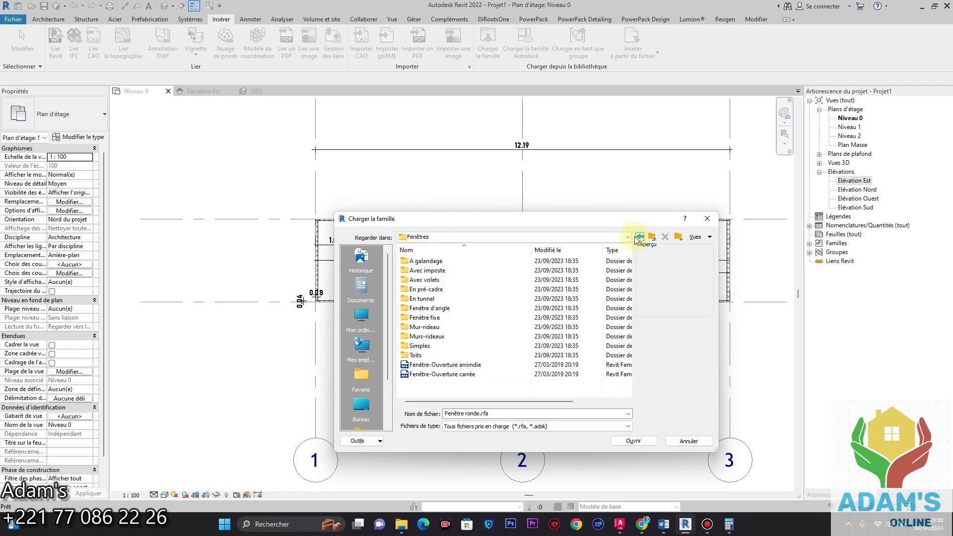
Step: Open the Simples window folder and preview its straight and arched families with one, two and three leaves
double_click(424, 346)
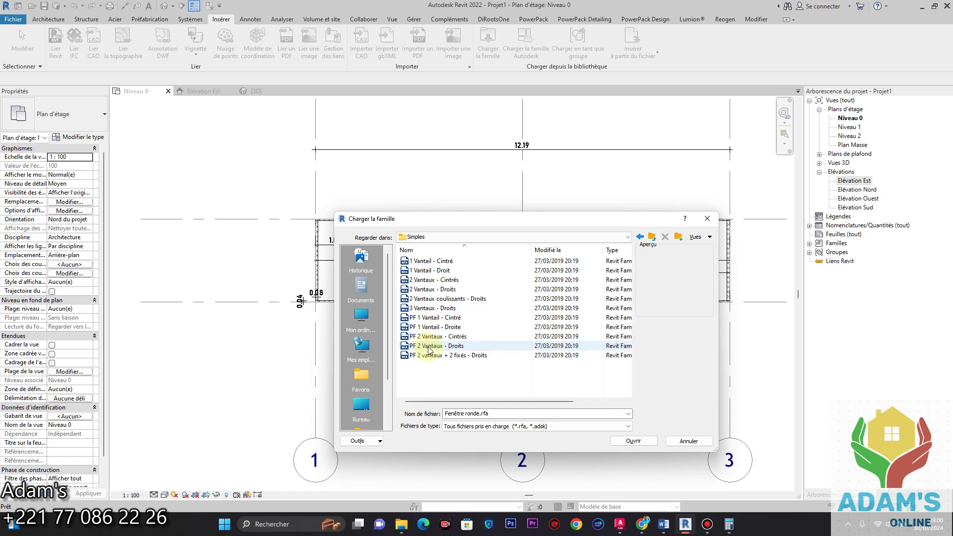
click(444, 346)
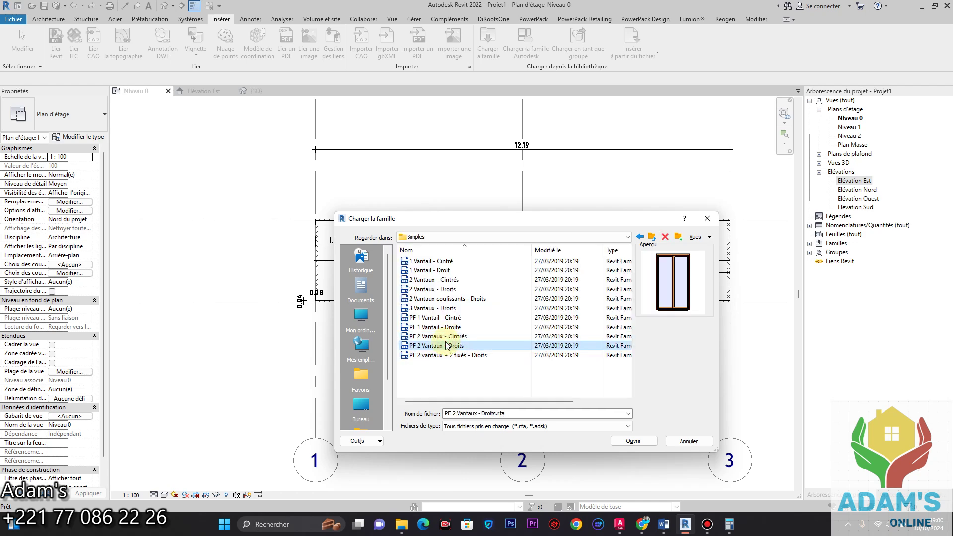
click(451, 317)
click(453, 310)
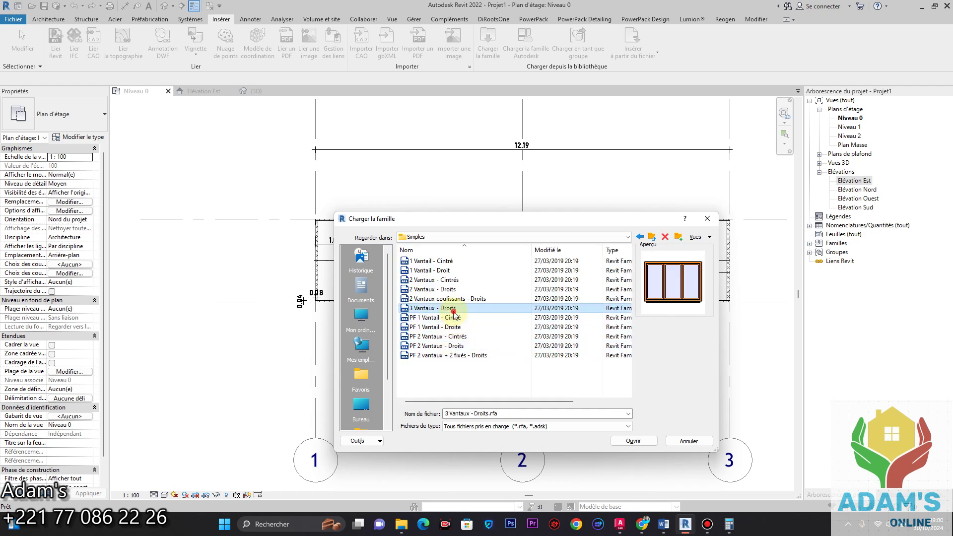
click(450, 299)
click(451, 280)
click(447, 271)
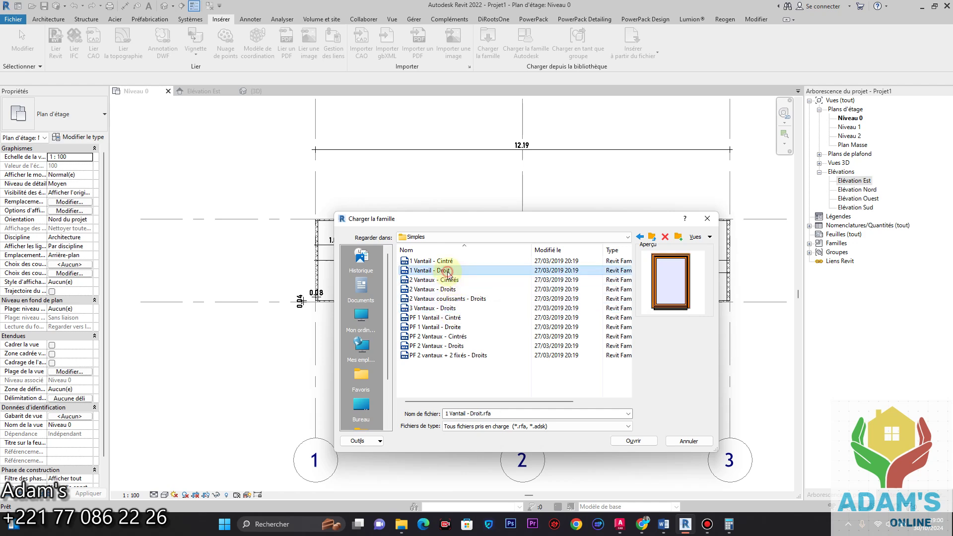
click(447, 262)
click(446, 356)
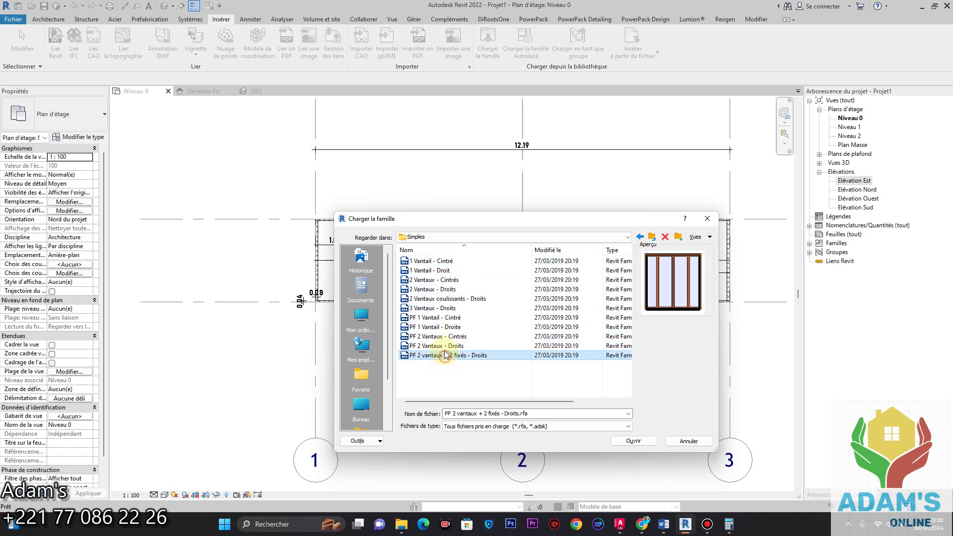
Step: Load the window family PF 2 Vantaux - Droits from the Simples folder, accepting the type selection as offered
click(446, 347)
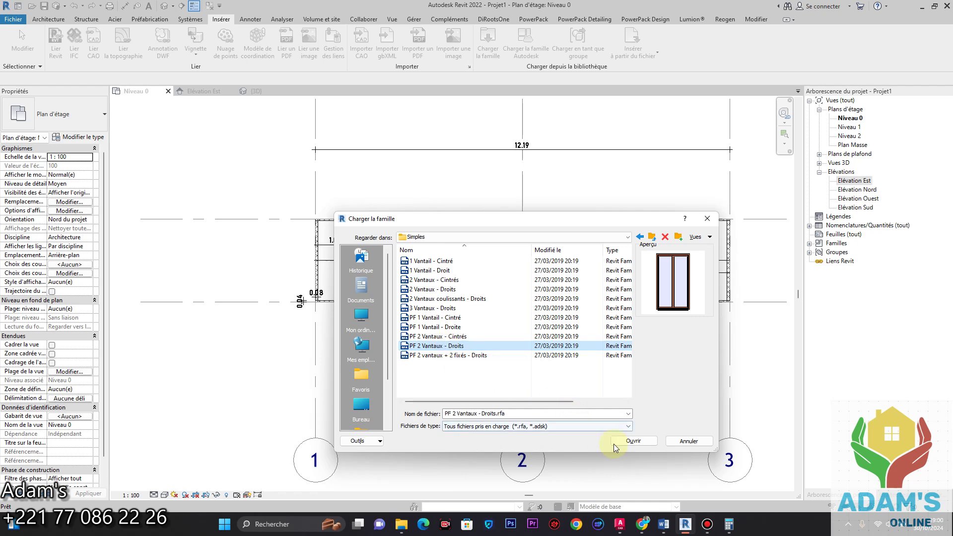
click(634, 441)
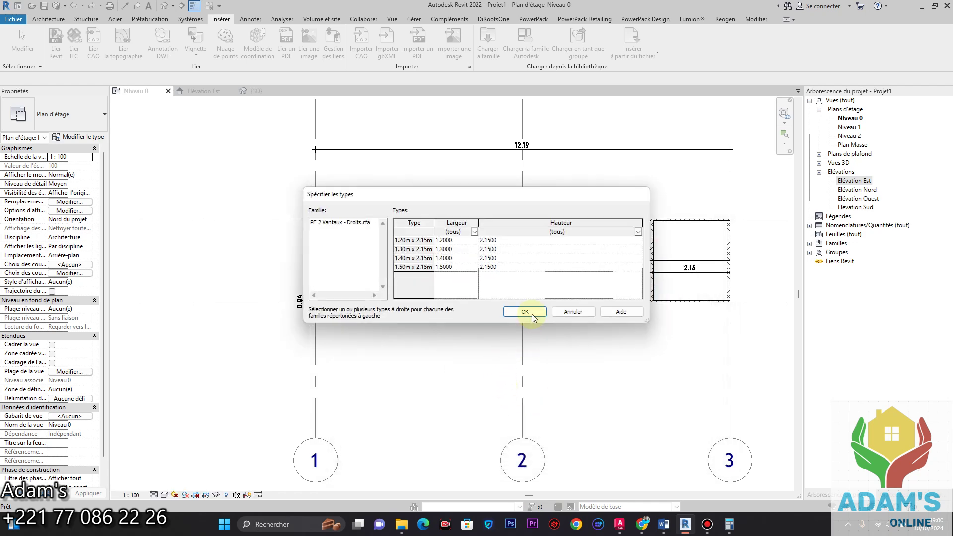
click(530, 313)
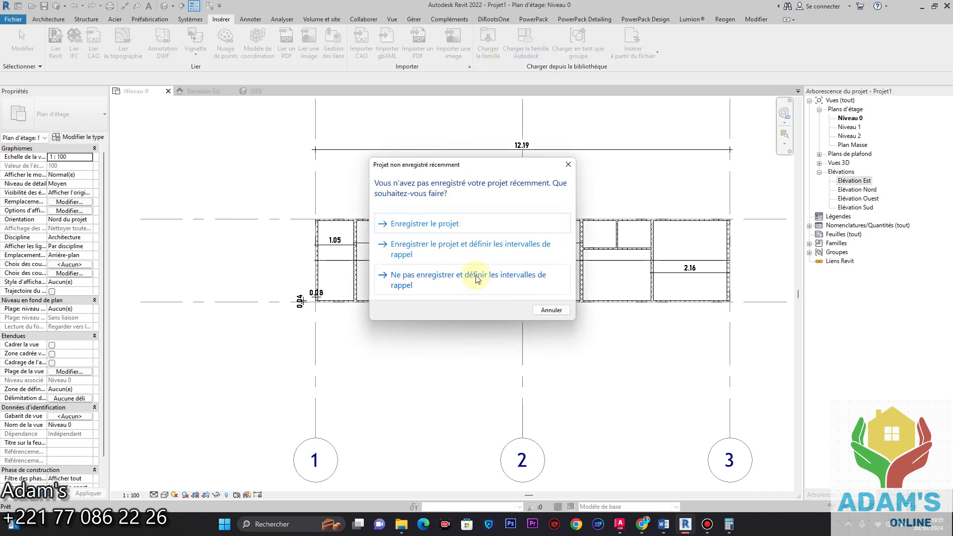
Step: Save the project as Projet1 in a new desktop folder named FORMATION C
click(443, 226)
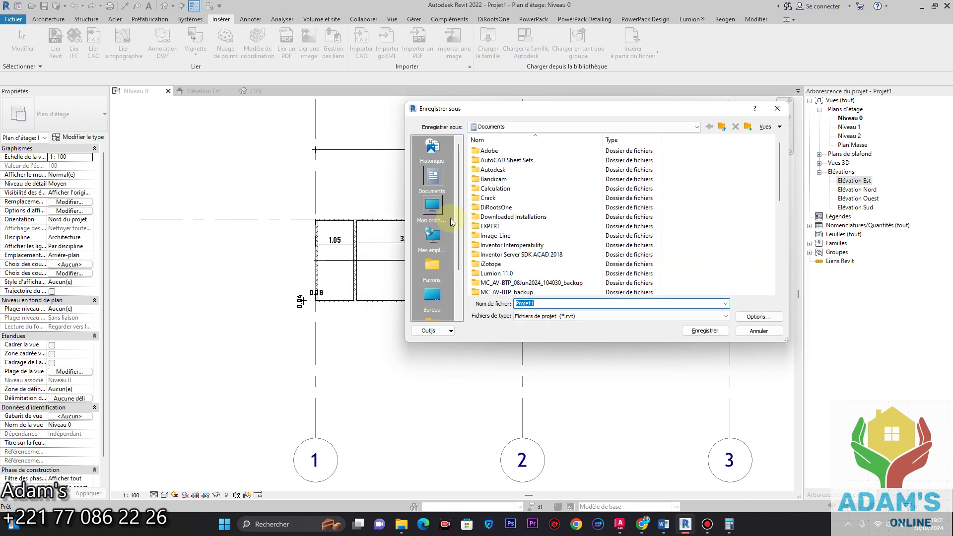
click(437, 300)
right_click(675, 224)
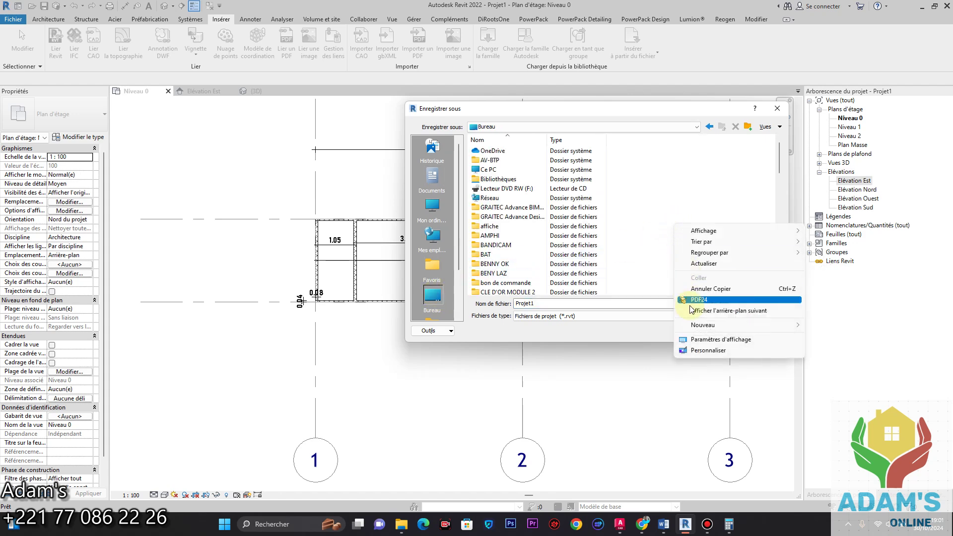
mouse_move(745, 325)
click(830, 327)
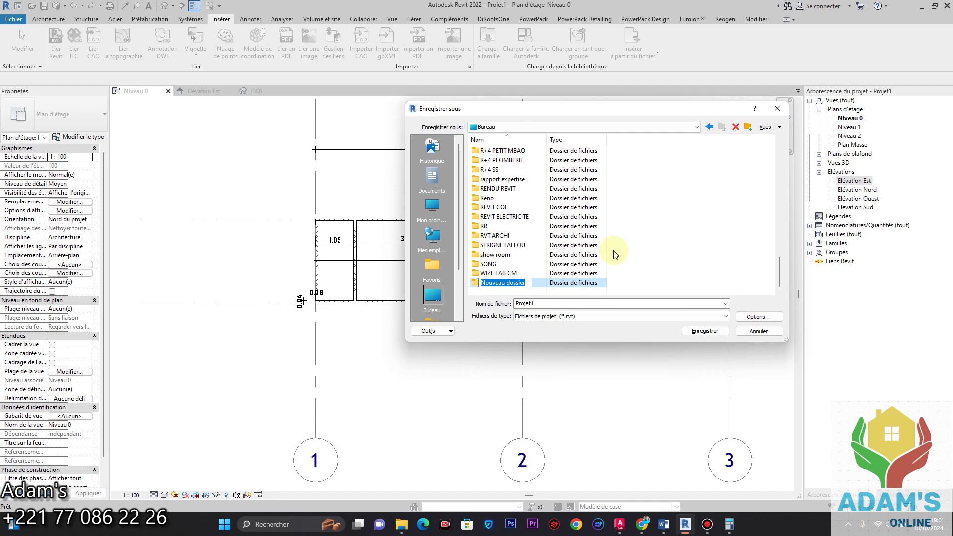
text(FORMATION C)
double_click(540, 283)
click(705, 330)
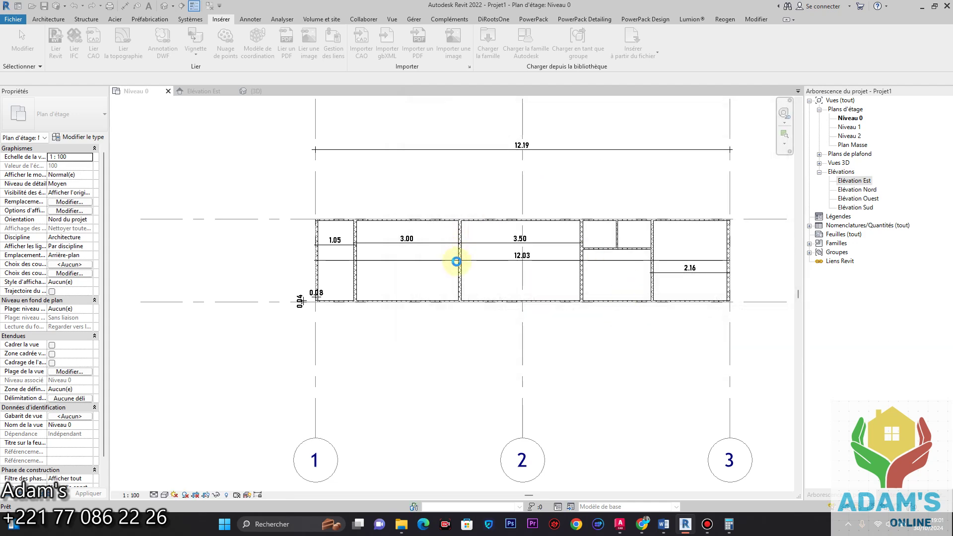
Step: Start placing a door and choose the PVC Double - Panneaux vitrés haut type 1.83m x 2.10m
click(55, 20)
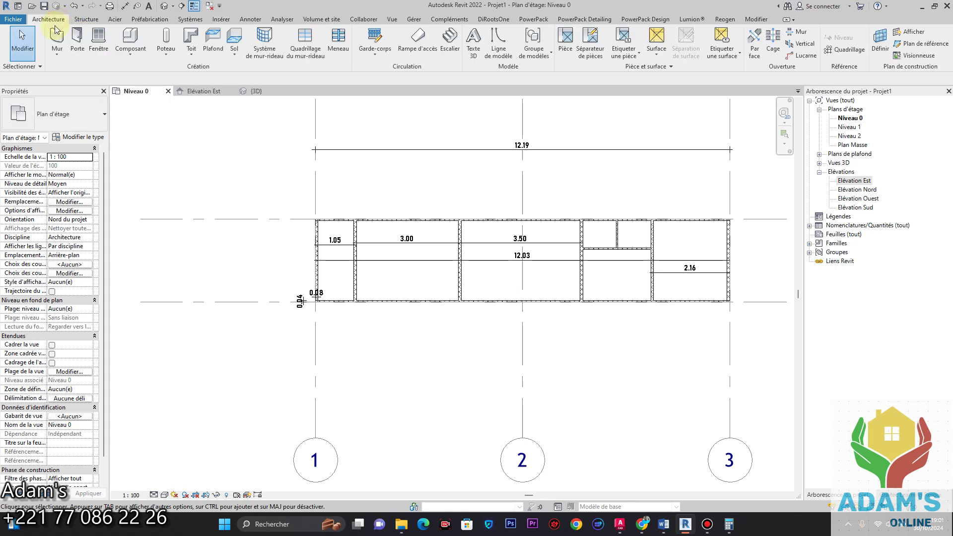
click(78, 37)
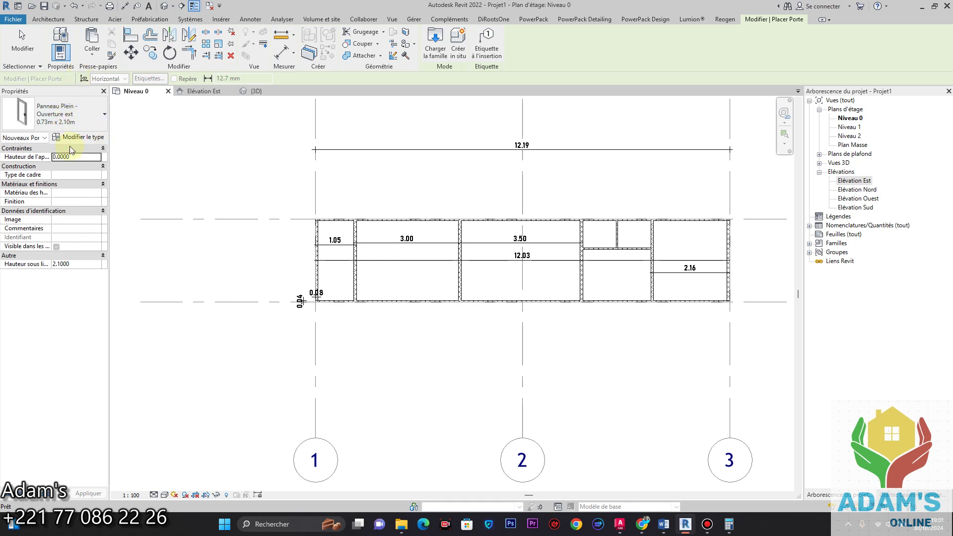
click(87, 120)
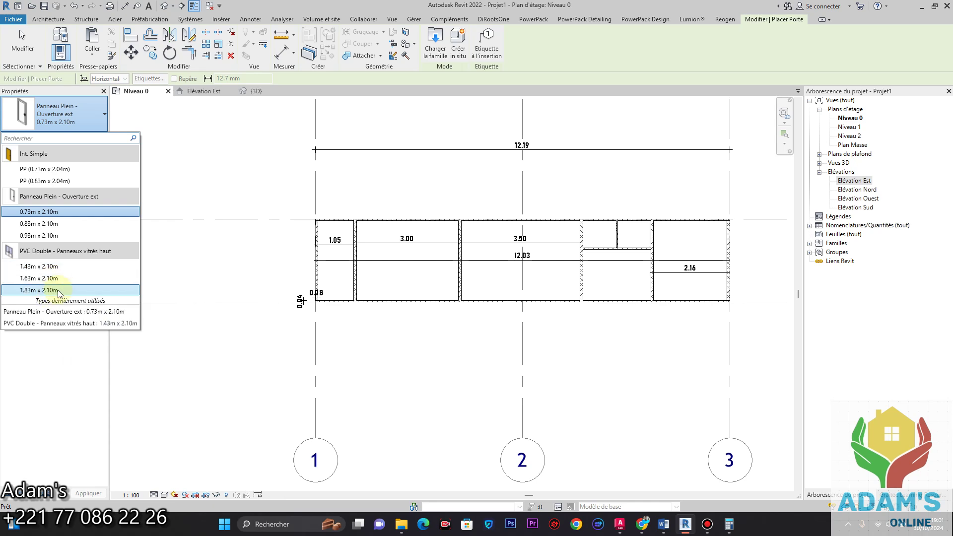
click(58, 291)
click(87, 167)
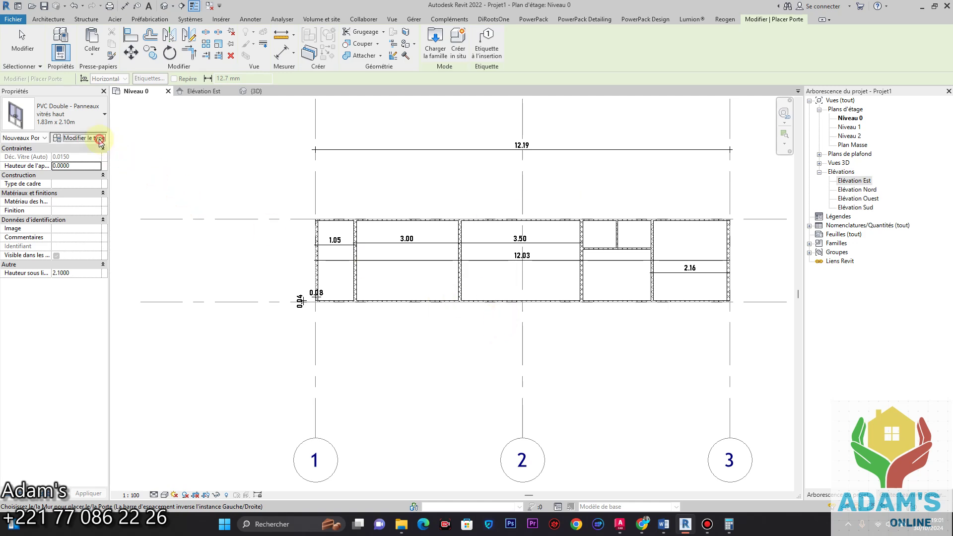
Step: Duplicate the selected door type under the name P1, keeping its dimensions as they are
click(78, 137)
click(527, 113)
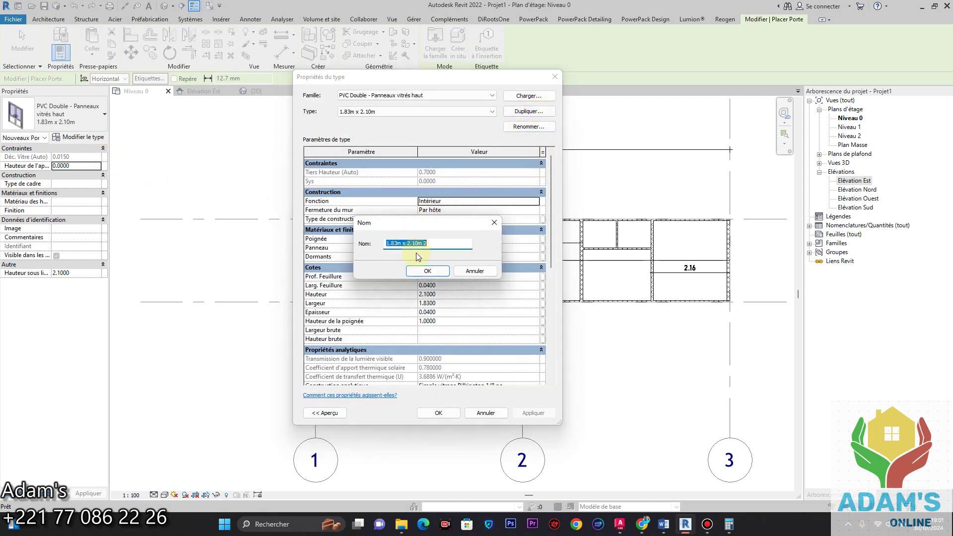
text(P1)
click(426, 271)
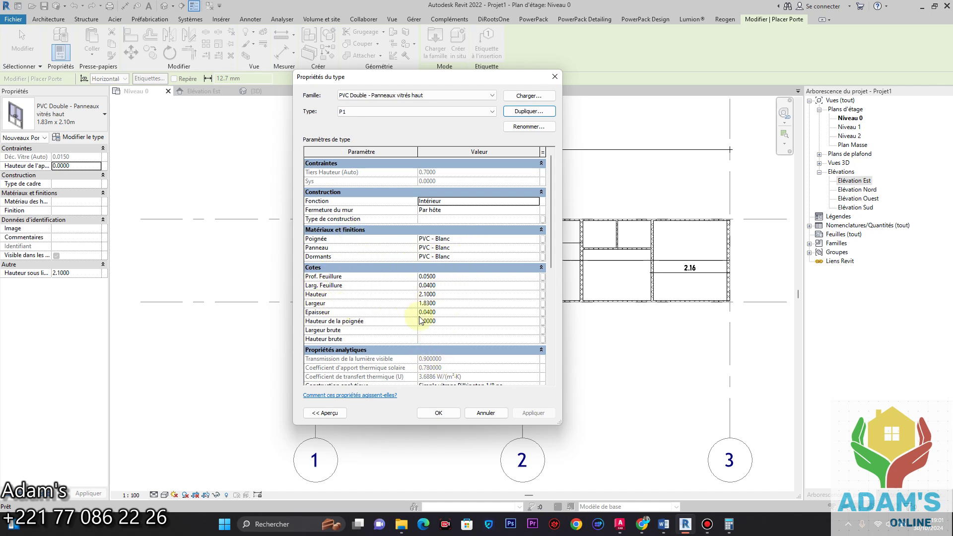
scroll(422, 308, down, 1)
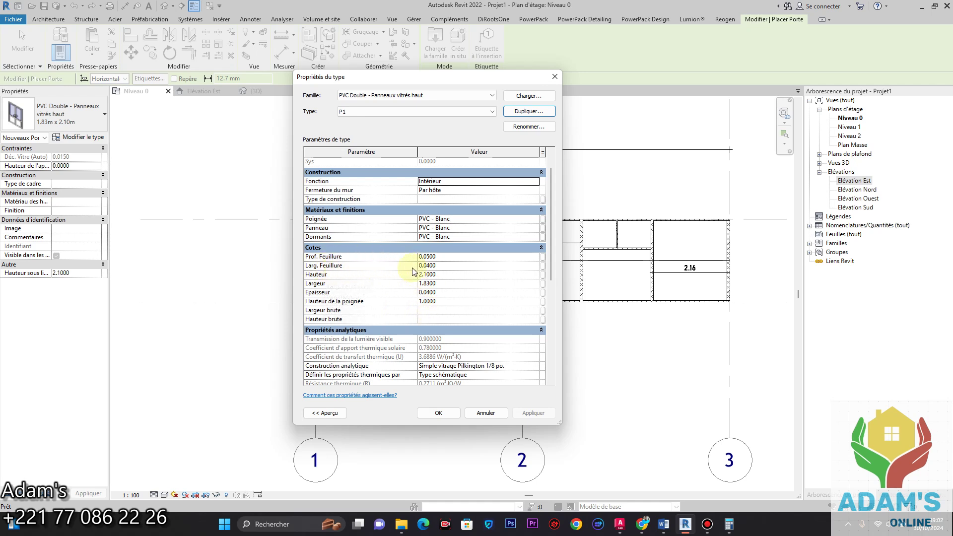
click(441, 275)
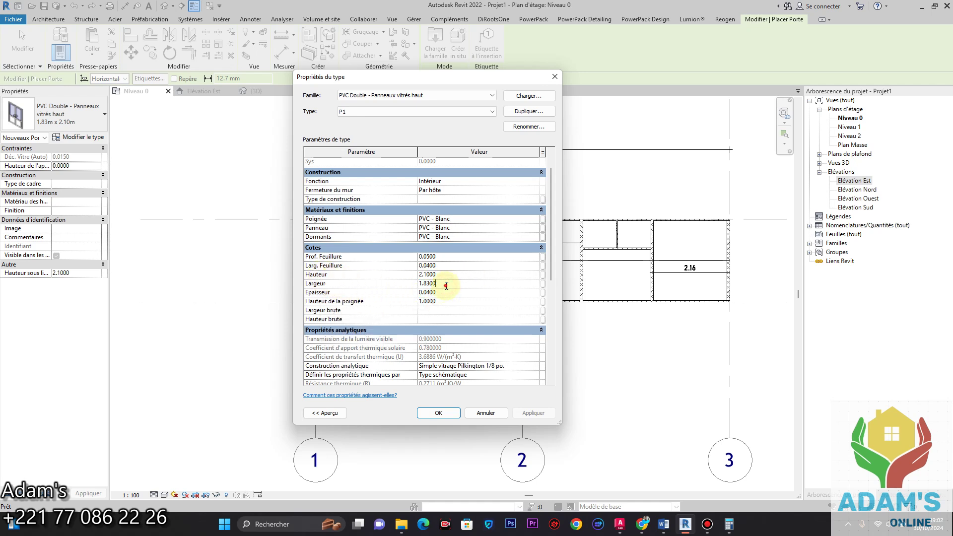
click(376, 284)
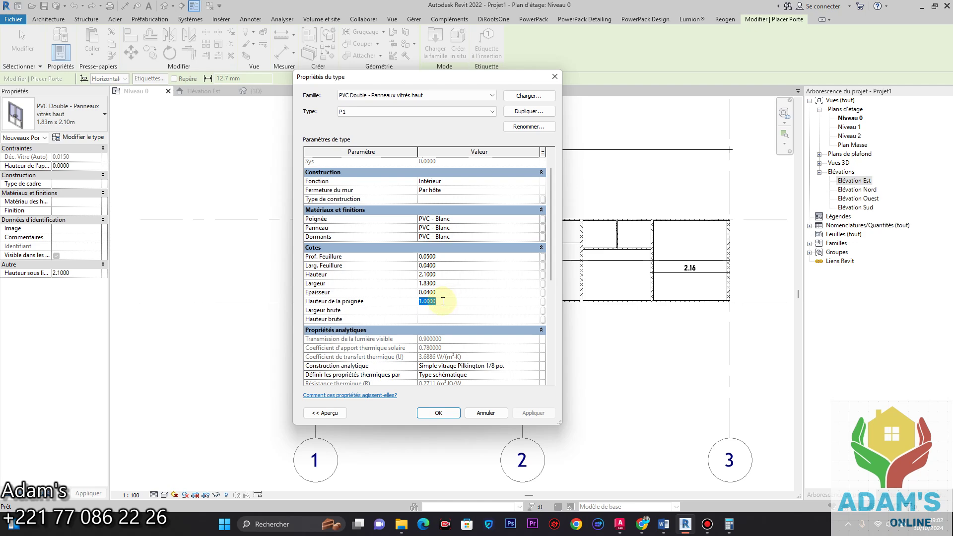
click(435, 412)
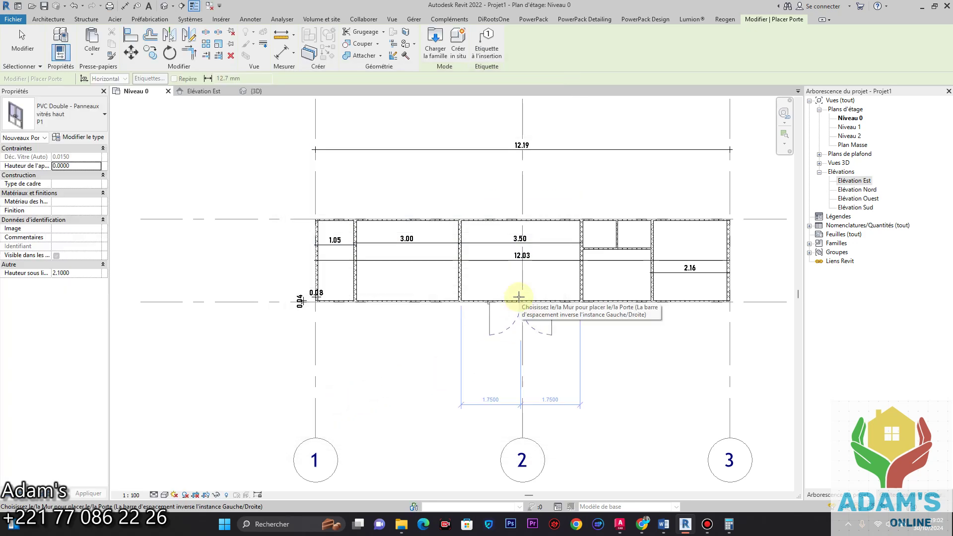
Step: Place one P1 double door in the lower exterior wall of the 3.50 m room, 1.75 m from each partition
click(521, 299)
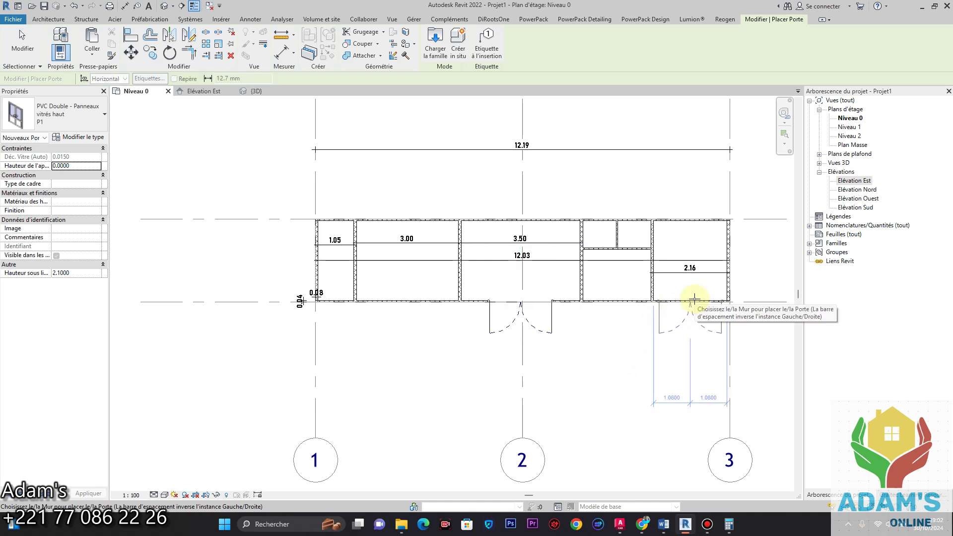
scroll(694, 298, up, 3)
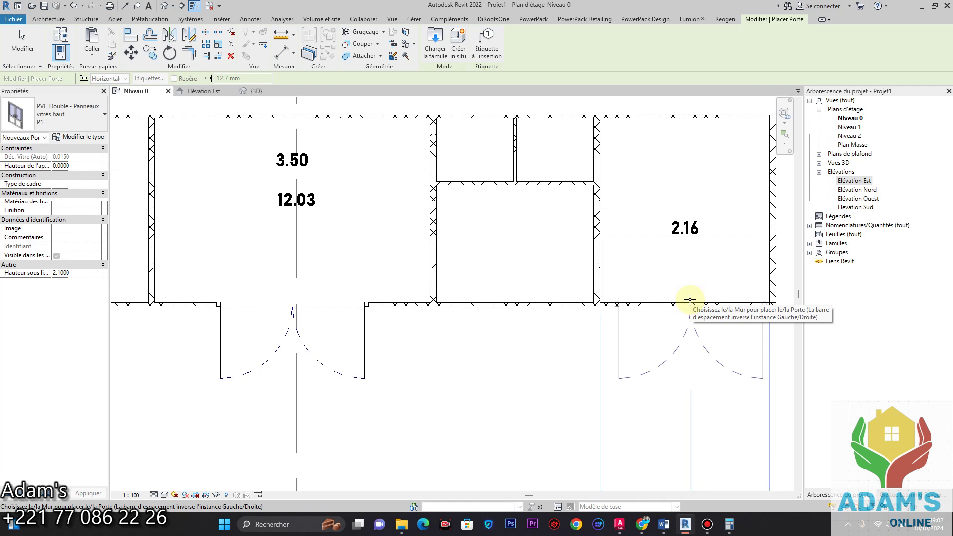
key(Escape)
key(Escape)
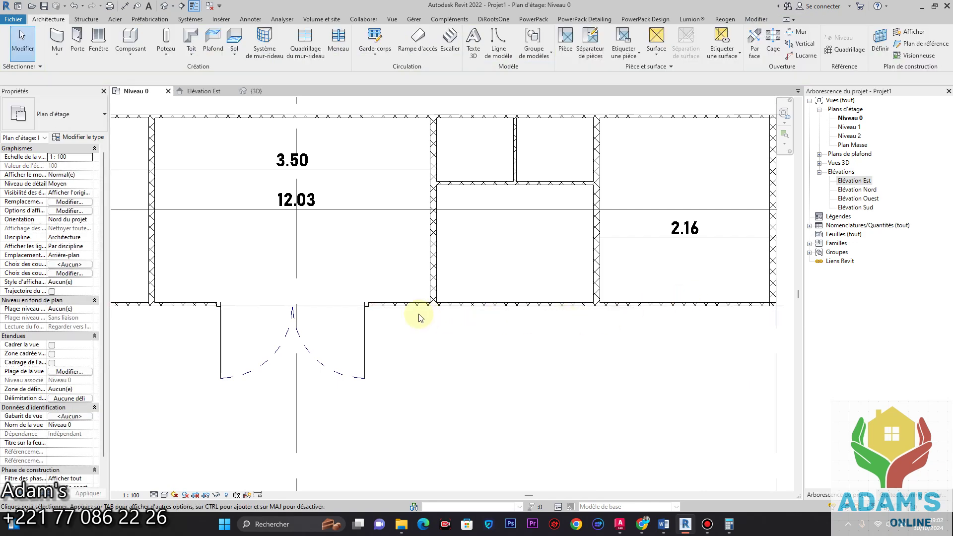
Step: Flip the P1 double door so its leaves open into the 3.50 m room
click(368, 304)
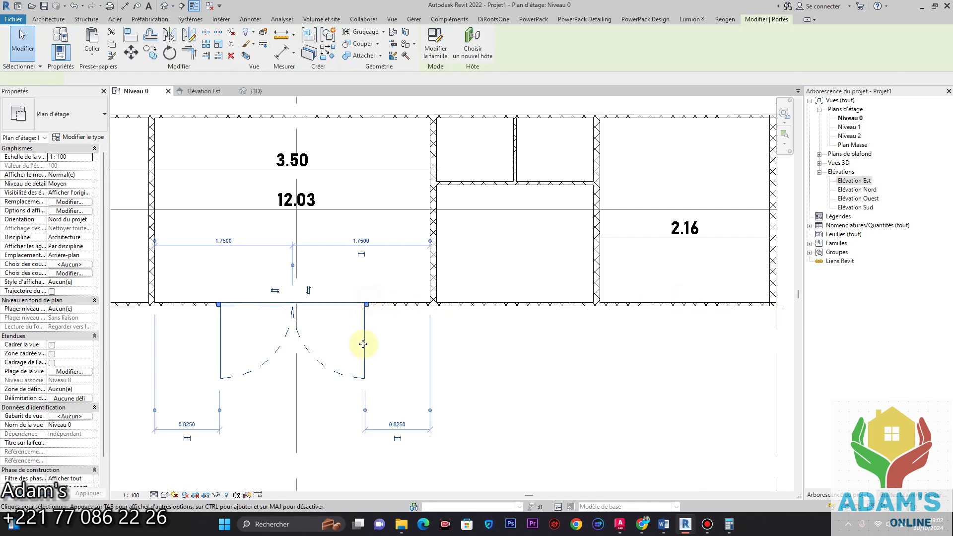
click(309, 291)
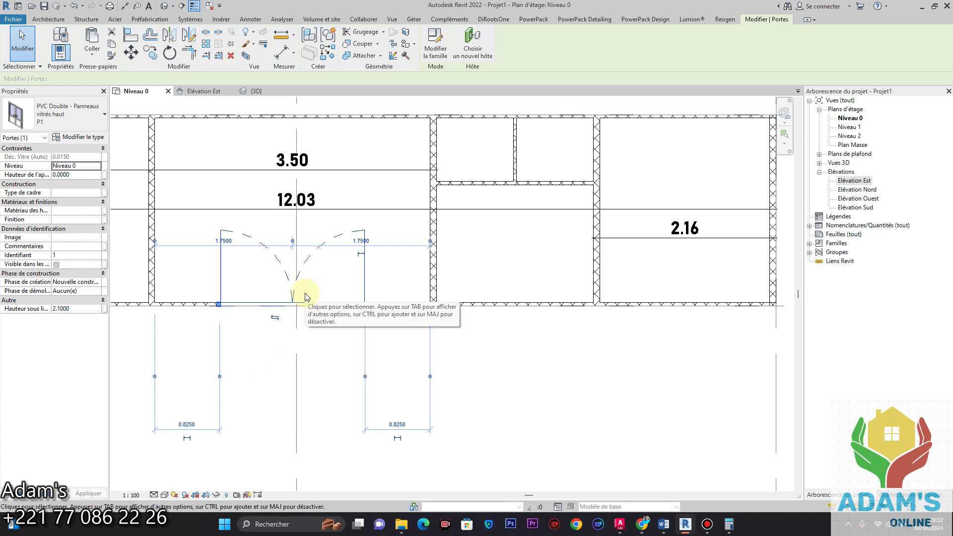
click(535, 398)
scroll(384, 345, down, 2)
middle_drag(333, 323, 453, 330)
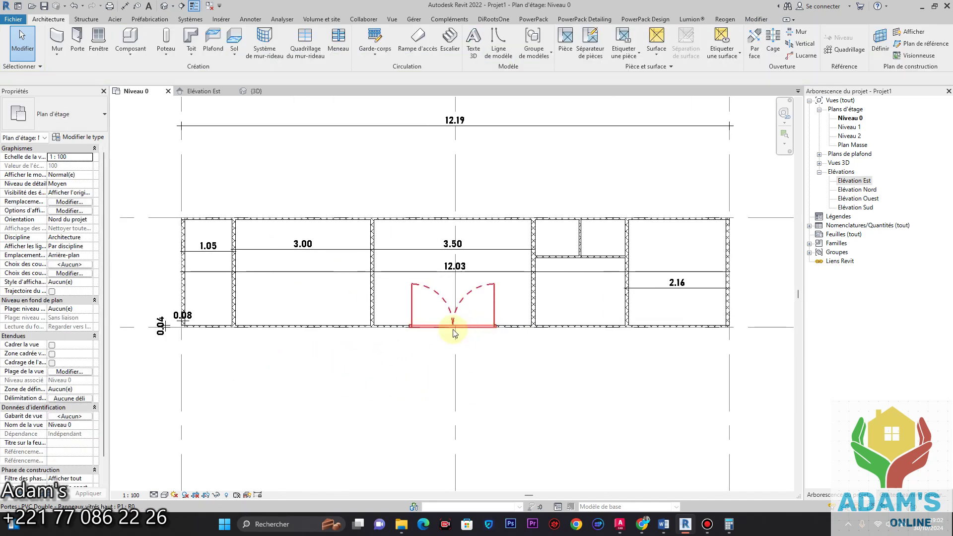
Step: Set the width (Largeur) of the P1 door type to 1.5 m
scroll(453, 333, up, 2)
click(400, 325)
click(70, 137)
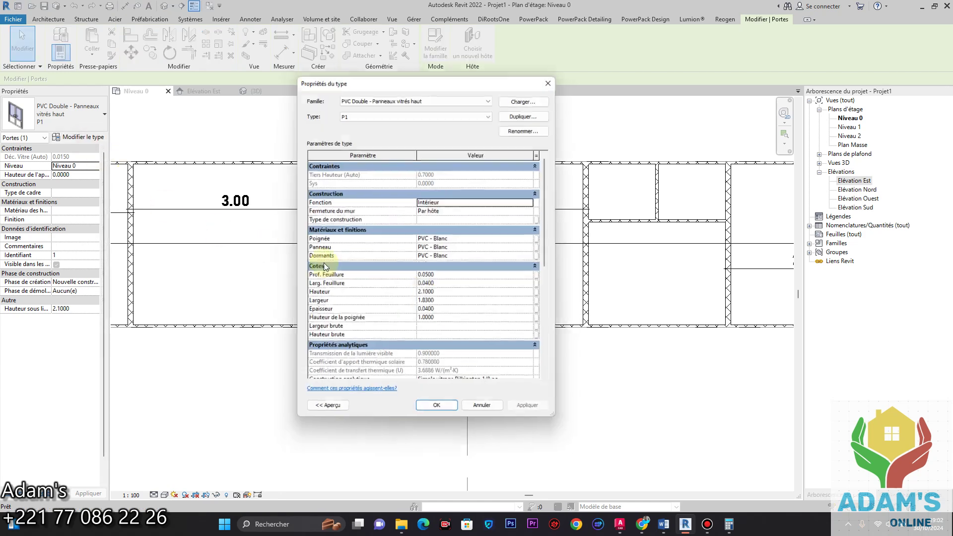
click(455, 414)
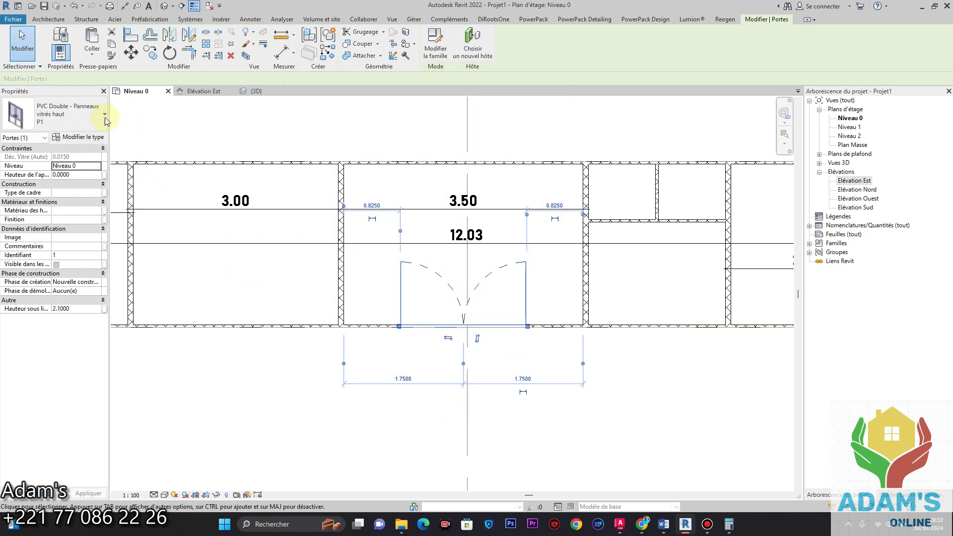
click(92, 138)
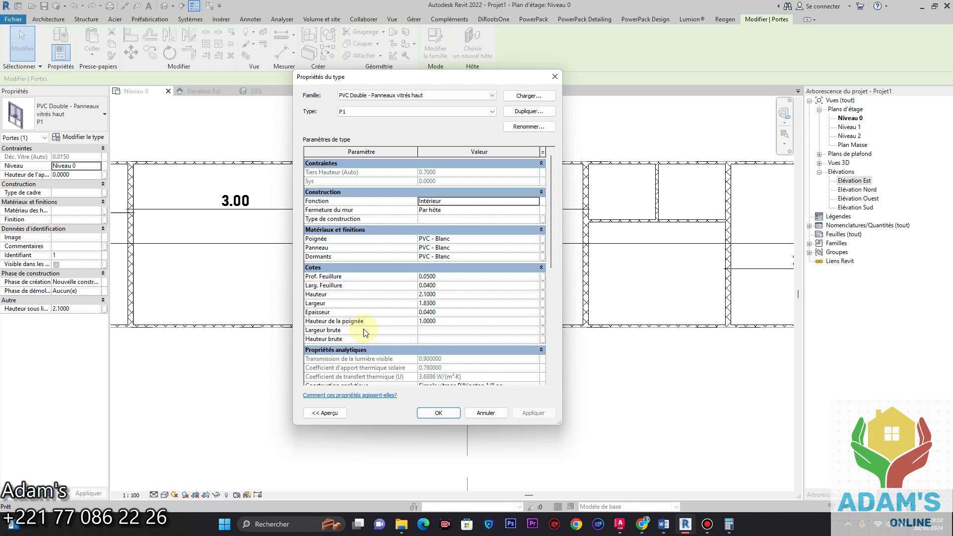
click(448, 304)
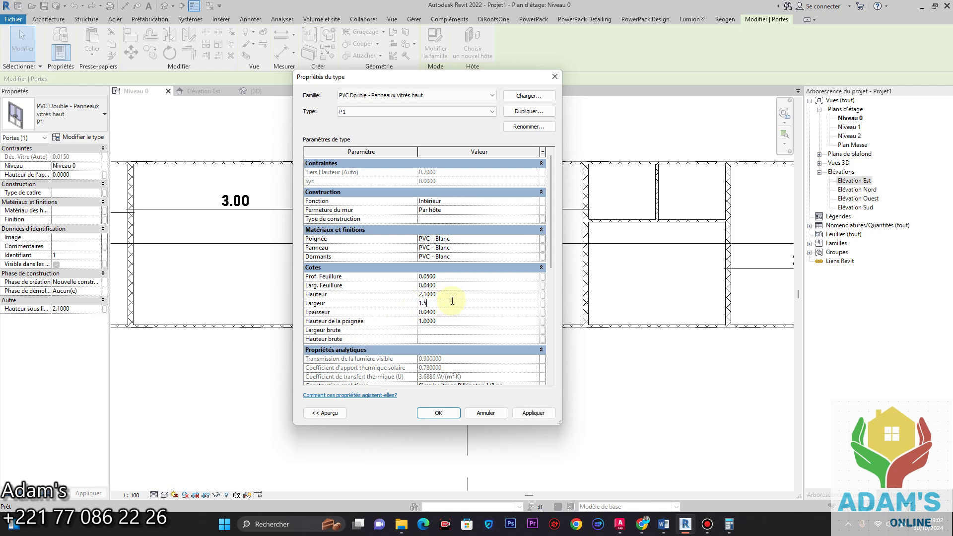
click(539, 420)
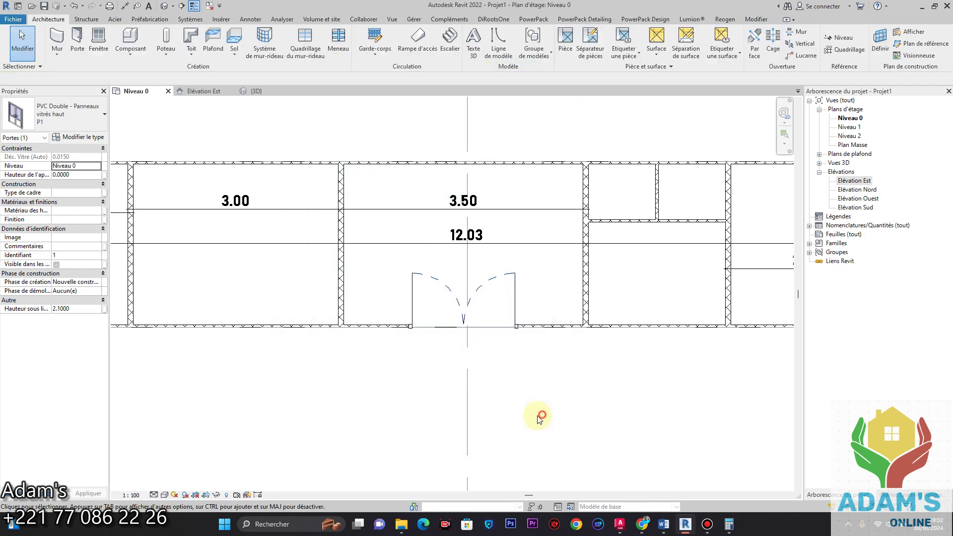
middle_drag(485, 293, 544, 290)
scroll(462, 298, down, 2)
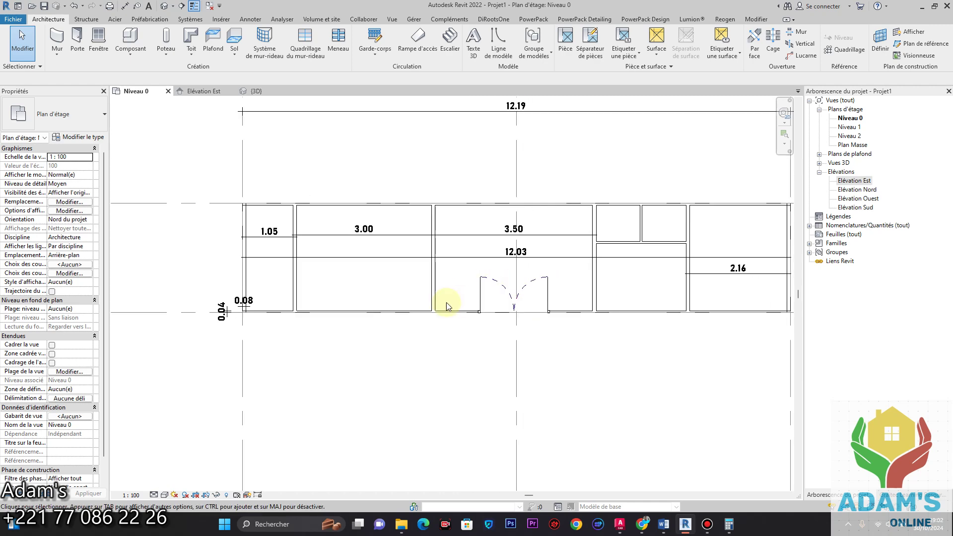
middle_drag(446, 302, 437, 313)
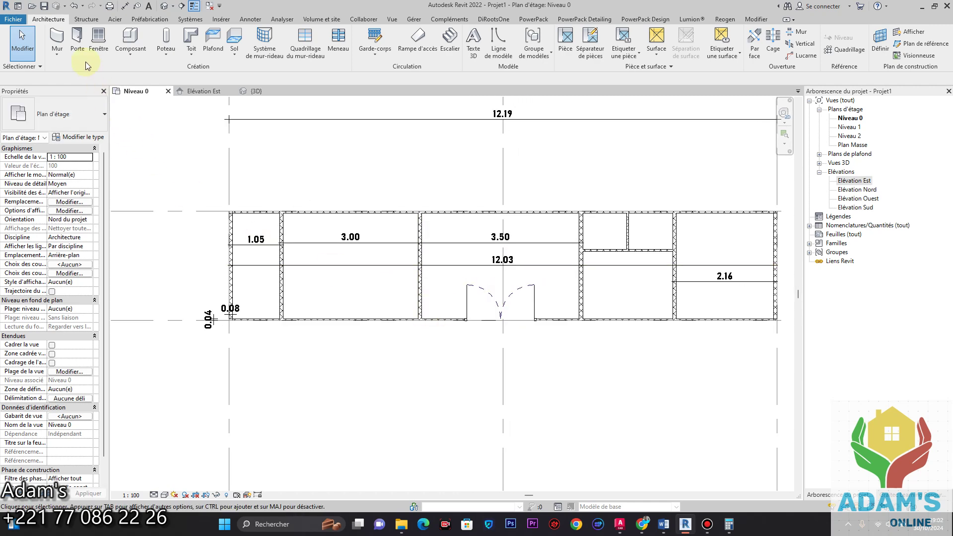
Step: In the 3D view, set the sill height (Hauteur de l'appui) of the P1 double door to 0.10 m
click(276, 94)
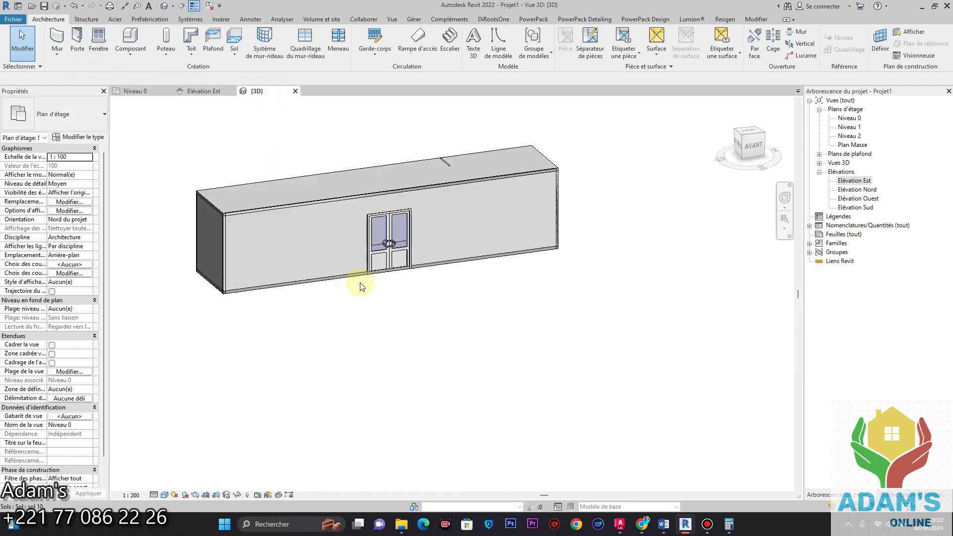
scroll(397, 247, up, 5)
middle_drag(395, 345, 382, 362)
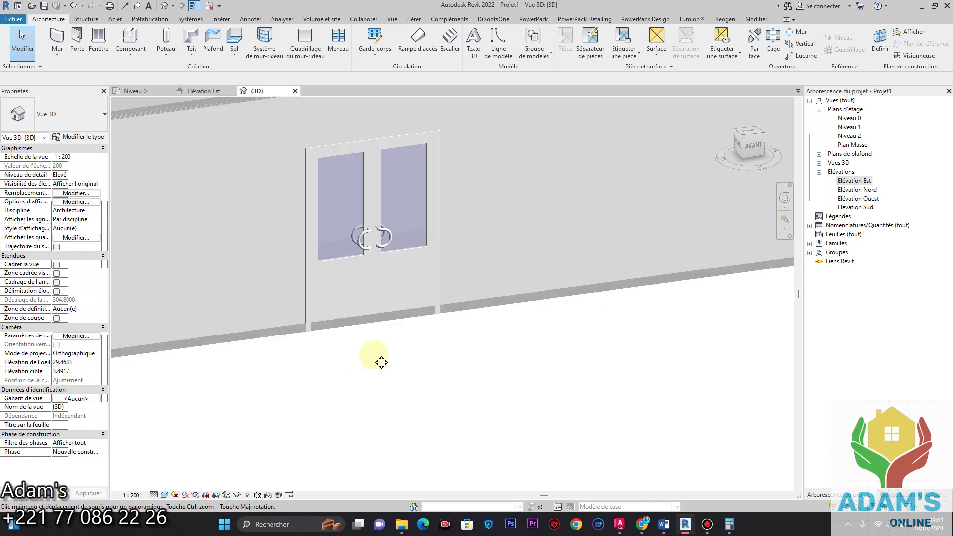
click(447, 295)
scroll(448, 306, up, 5)
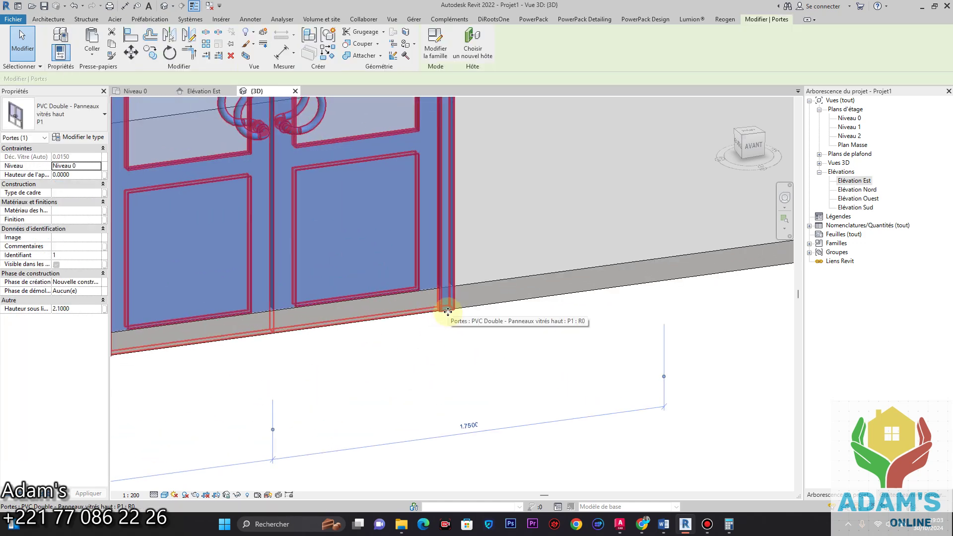
scroll(449, 313, down, 5)
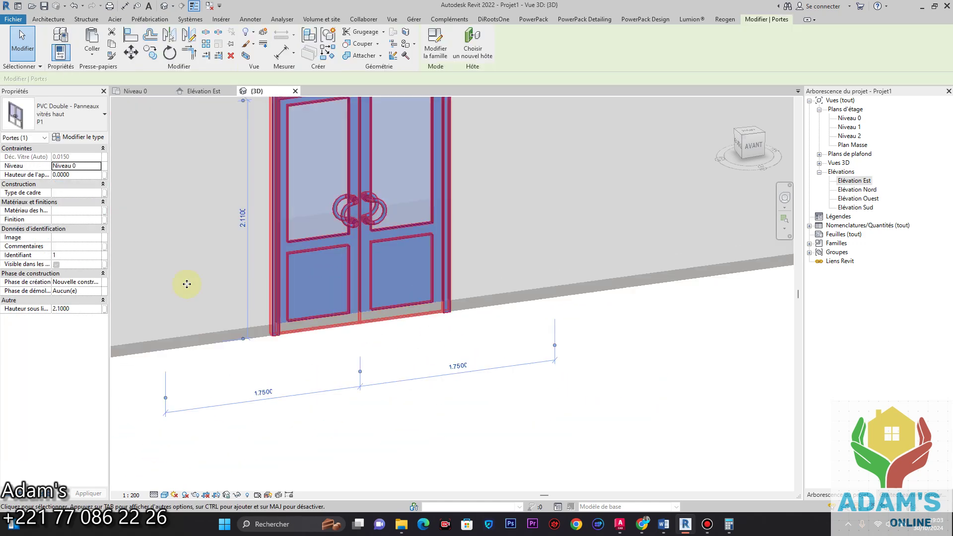
click(85, 175)
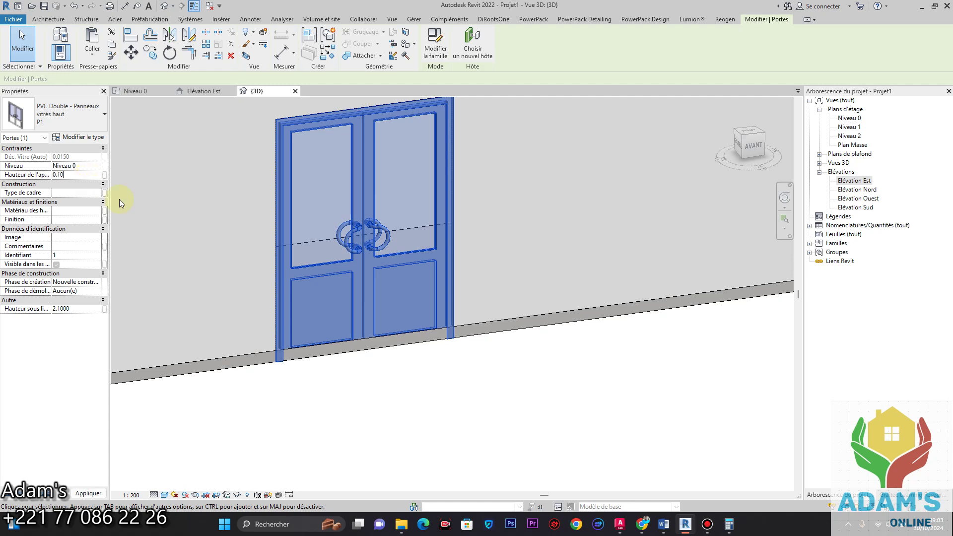
text(0.10)
click(574, 392)
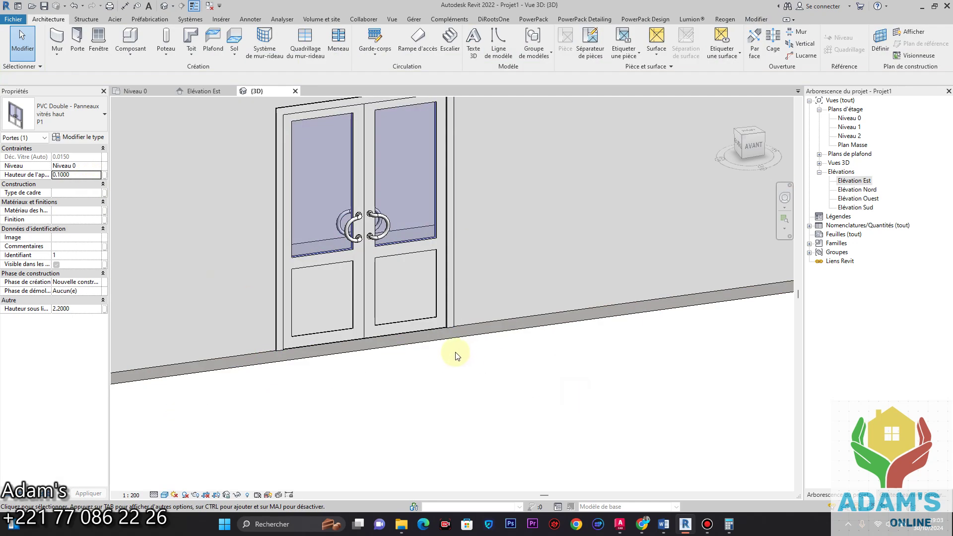
scroll(457, 356, down, 3)
key(Escape)
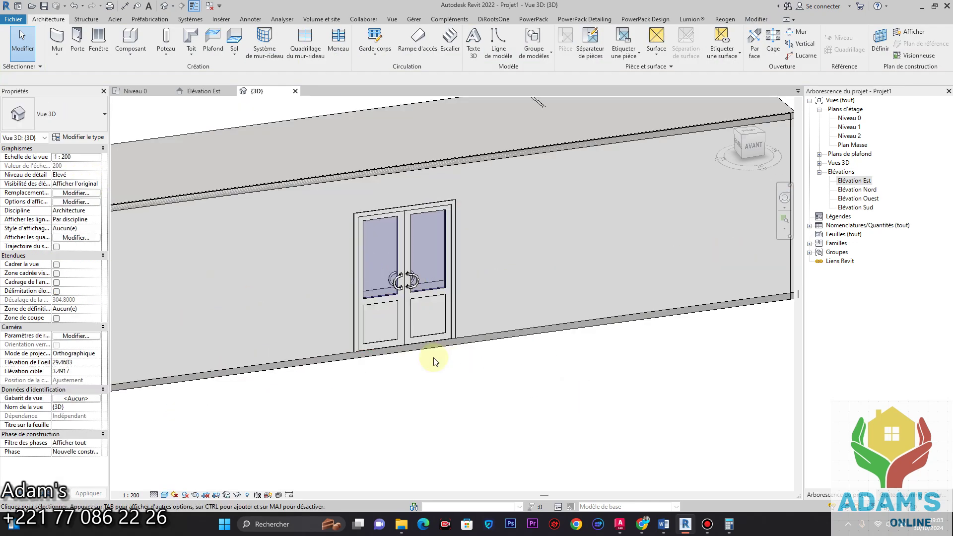
Step: On the Niveau 0 plan, place a Panneau Plein - Ouverture ext 0.93m x 2.10m door in the partition between the 3.00 m and 3.50 m rooms
click(136, 90)
scroll(404, 308, down, 2)
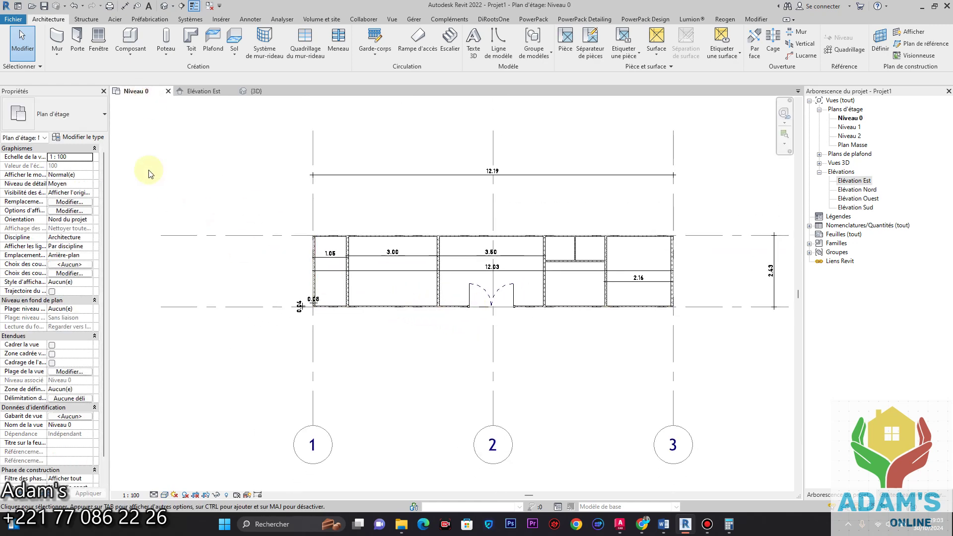
click(77, 39)
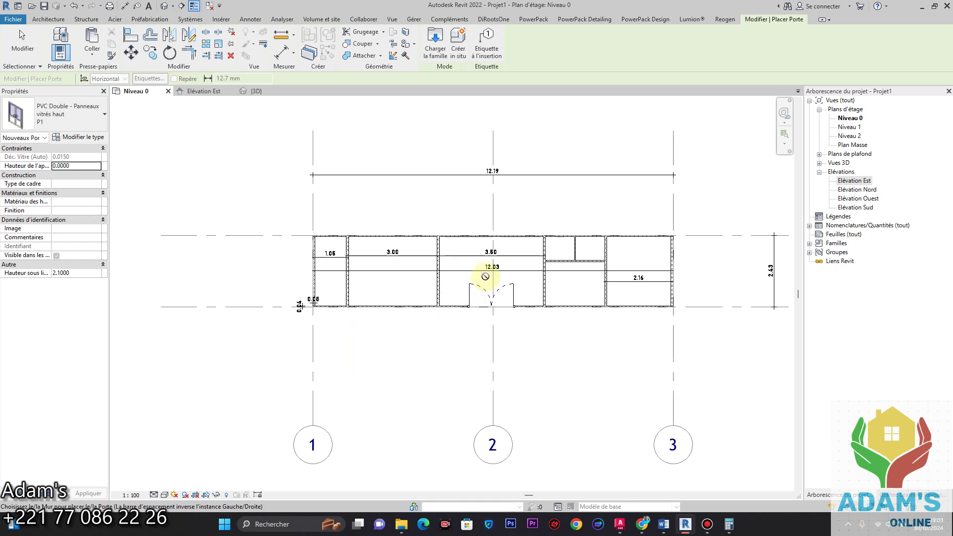
click(75, 119)
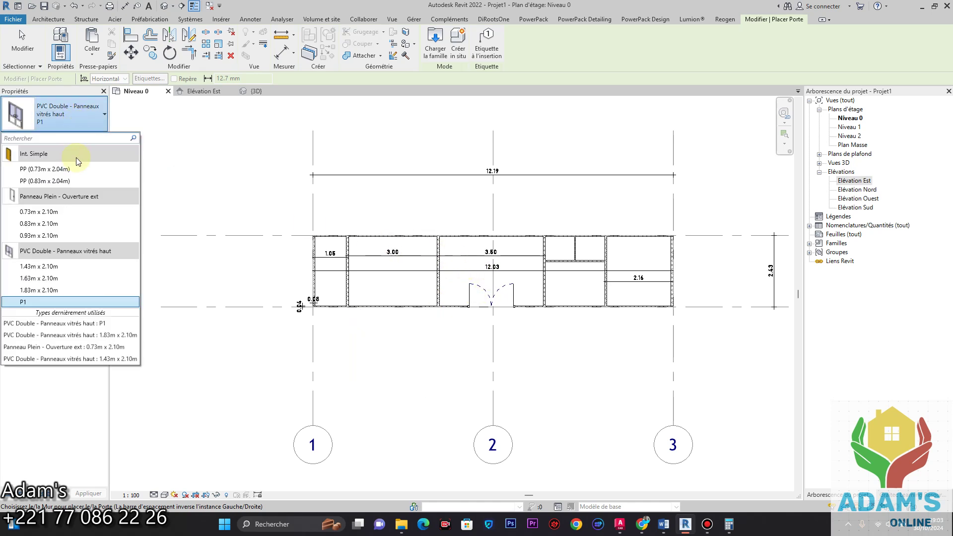
click(61, 236)
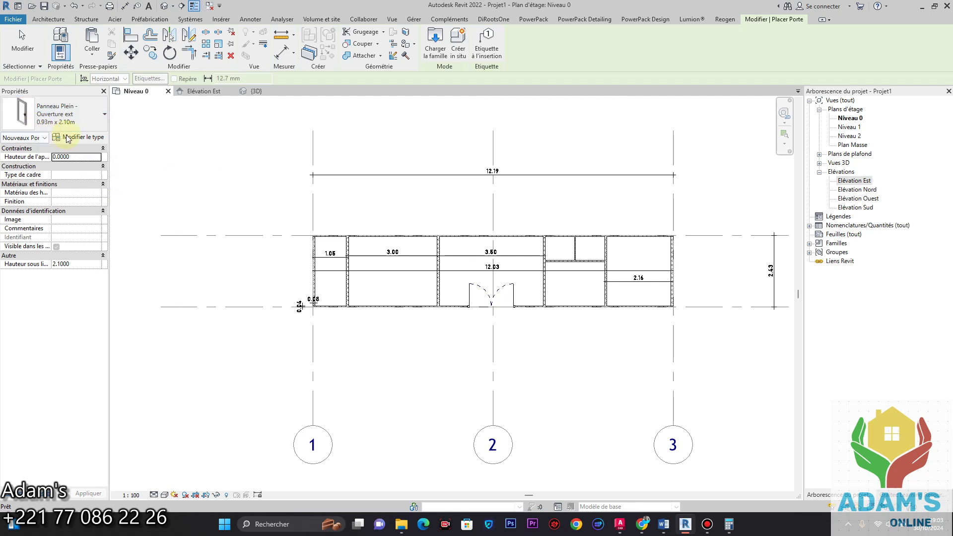
scroll(436, 255, up, 3)
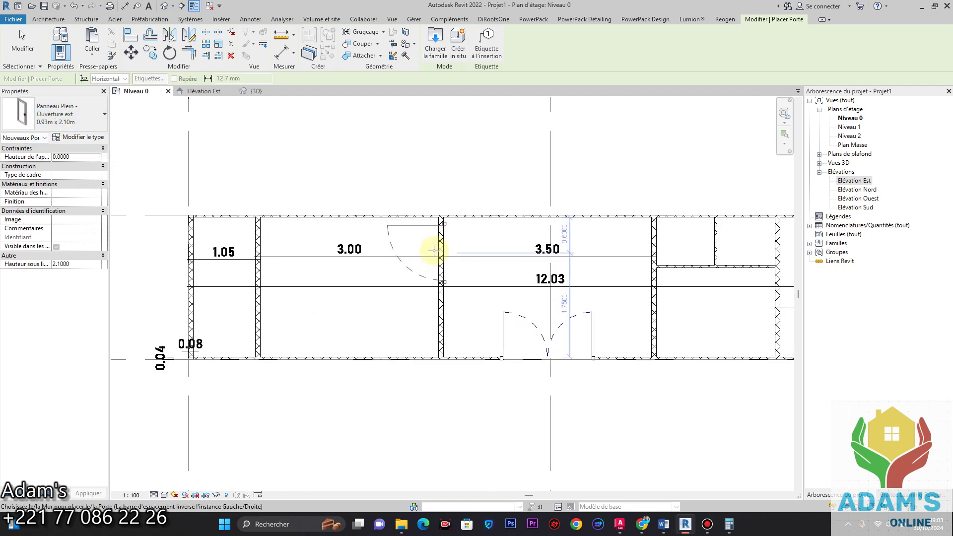
click(435, 250)
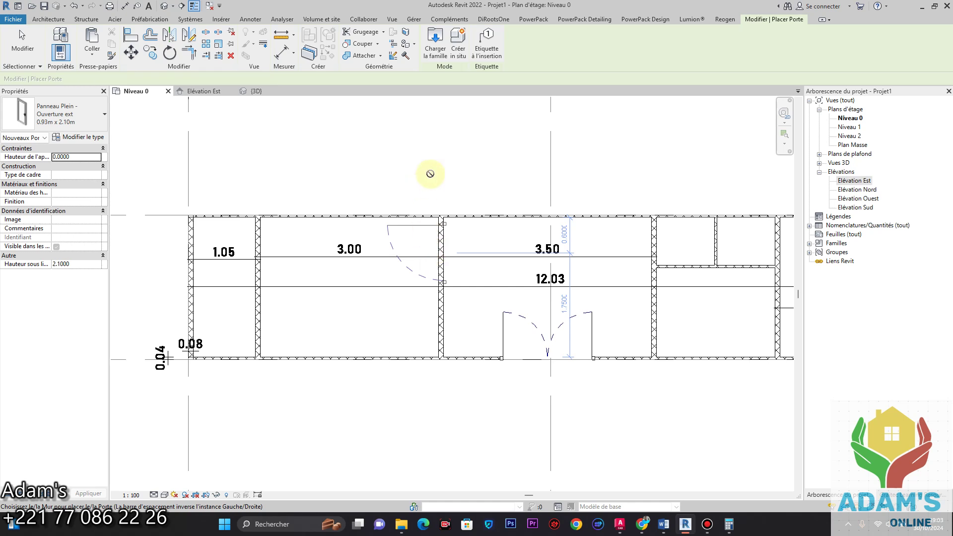
middle_drag(407, 311, 418, 300)
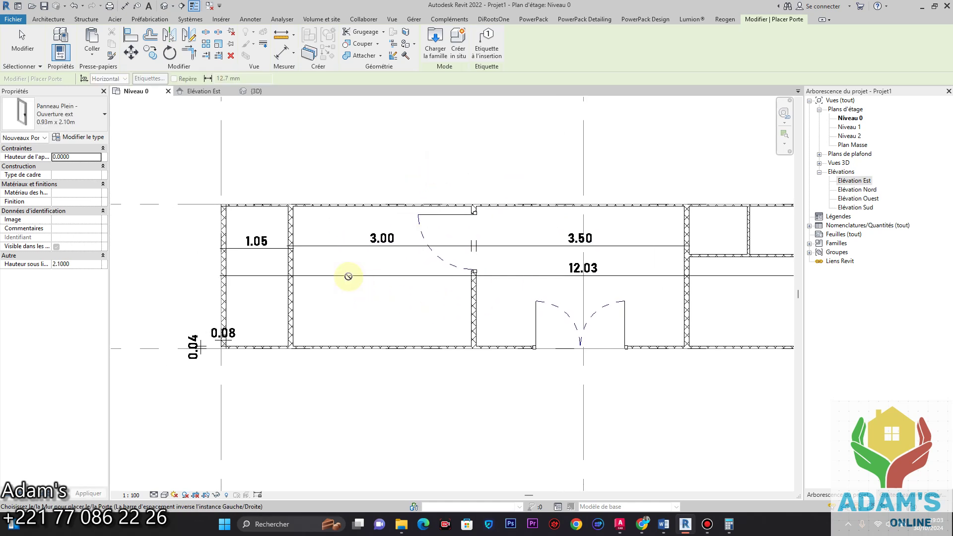
middle_drag(550, 307, 305, 295)
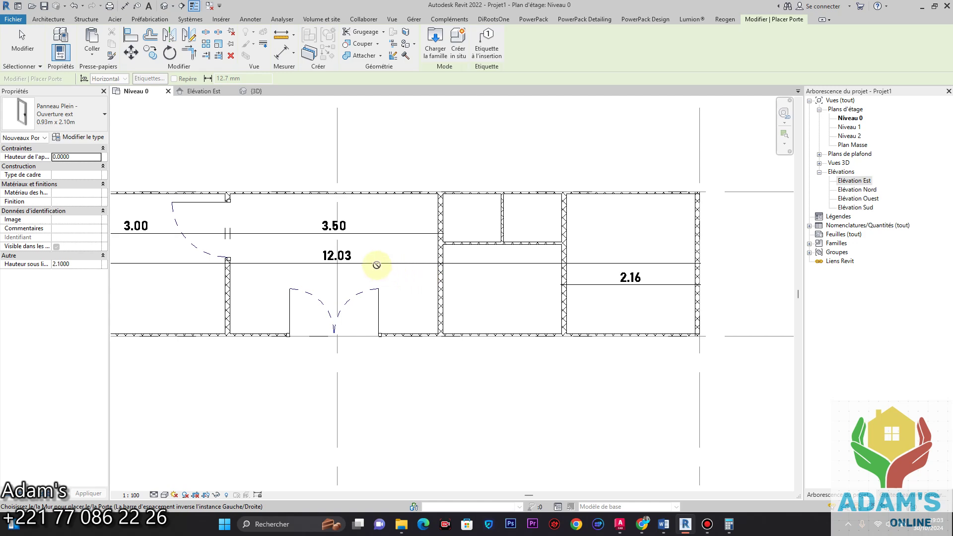
key(Escape)
Step: Rename the new single door's 0.93m x 2.10m type as P2 and set its width (Largeur) to 0.80 m
click(228, 203)
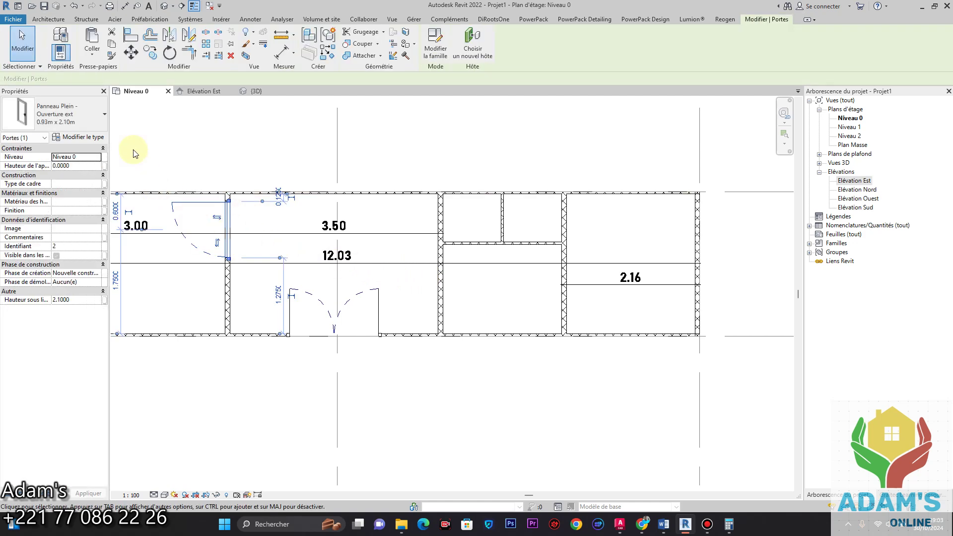
click(101, 139)
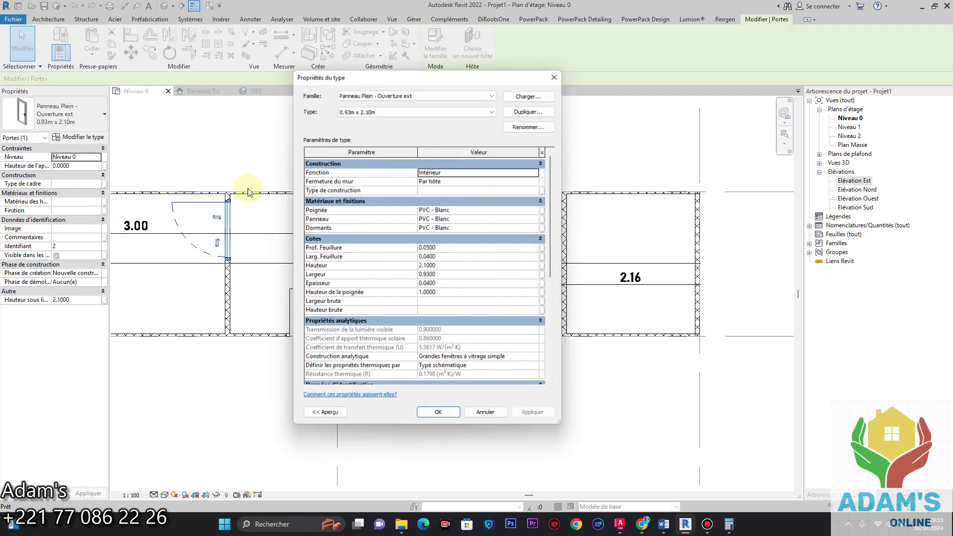
click(520, 127)
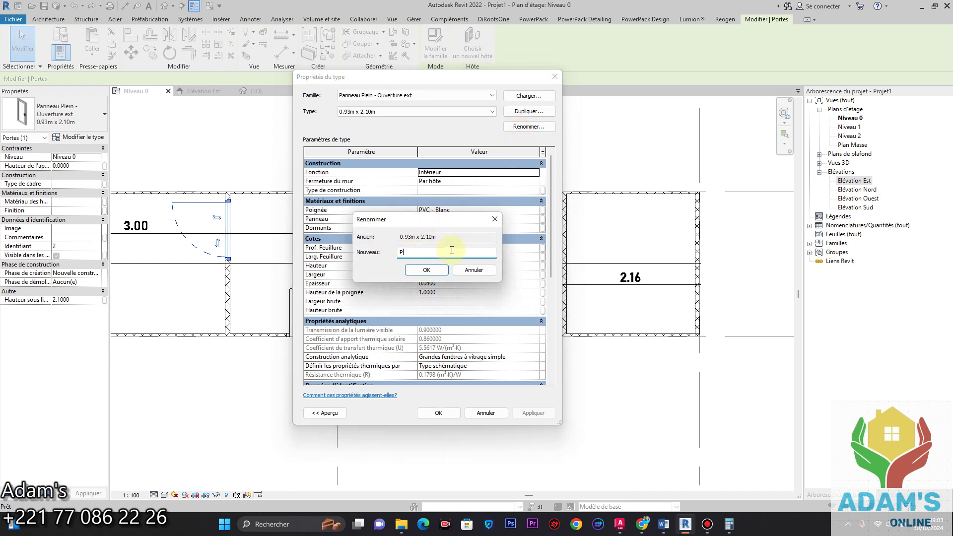
click(439, 269)
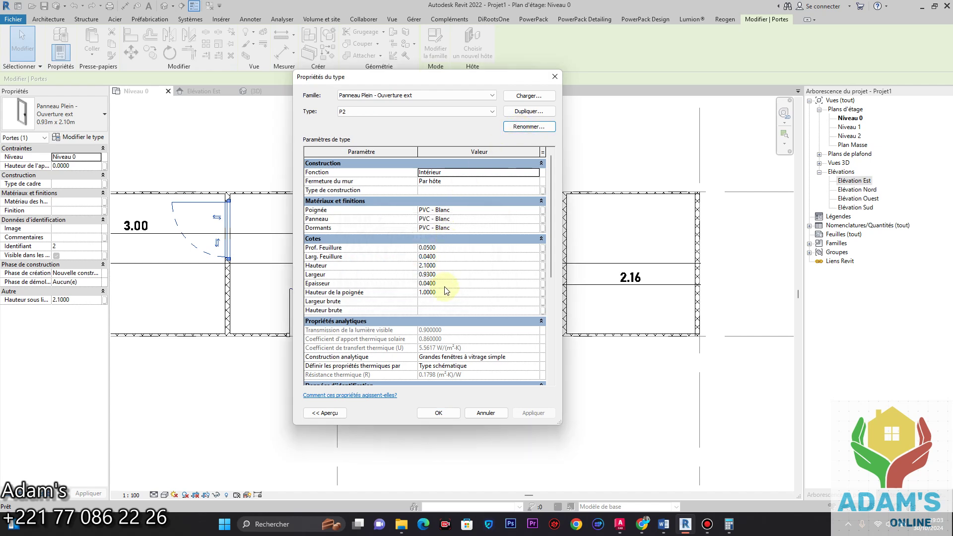
scroll(443, 315, down, 5)
scroll(440, 308, up, 5)
click(445, 274)
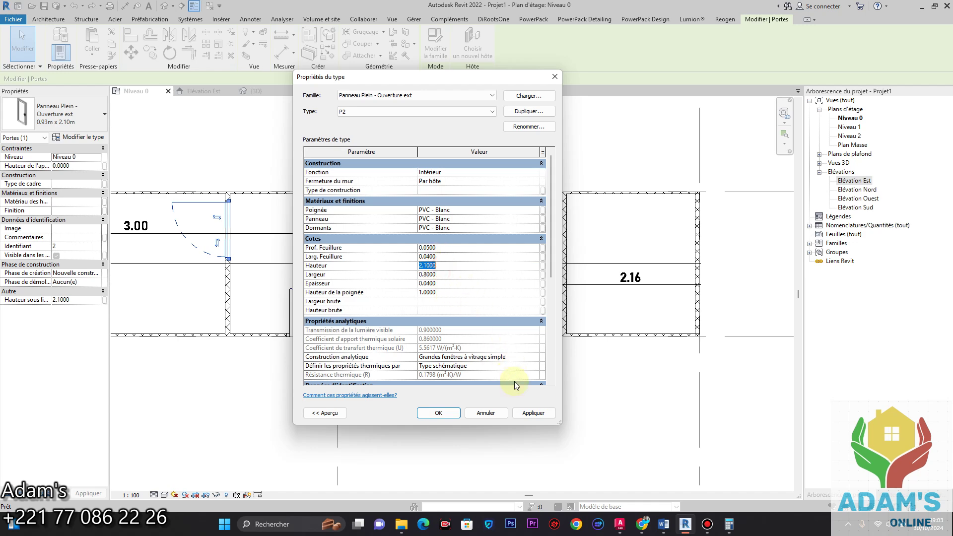
click(529, 413)
click(438, 412)
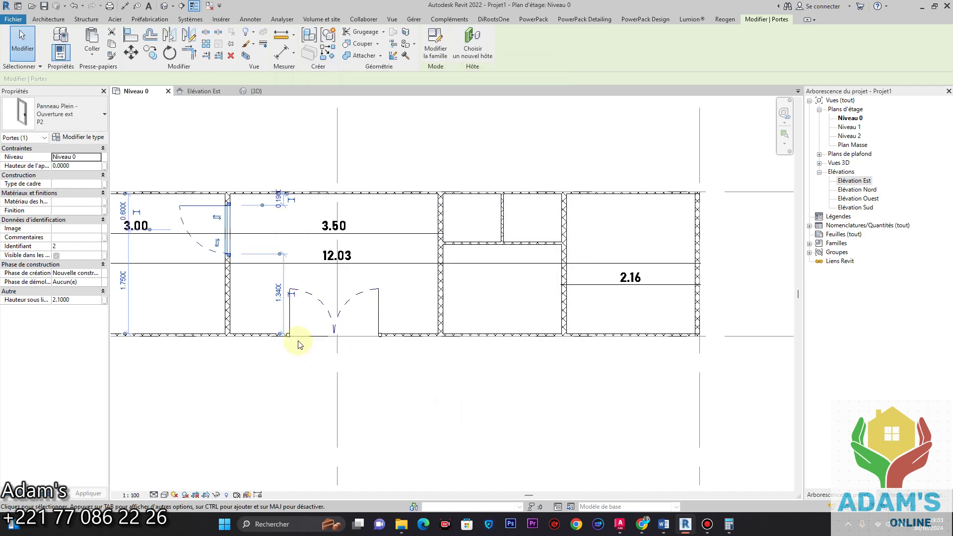
Step: Move the P2 door up along its partition to 0.17 m from the upper exterior wall
scroll(231, 204, up, 3)
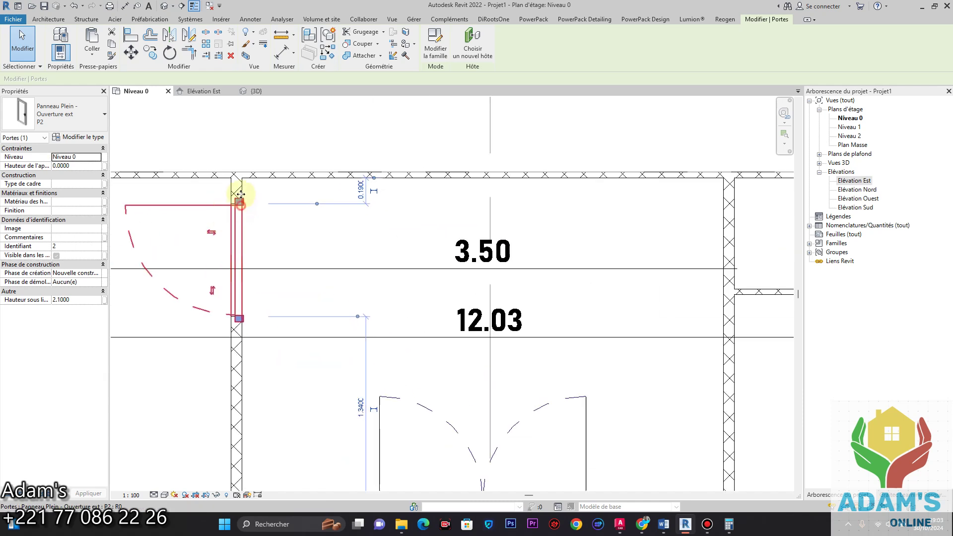
drag(241, 186, 241, 183)
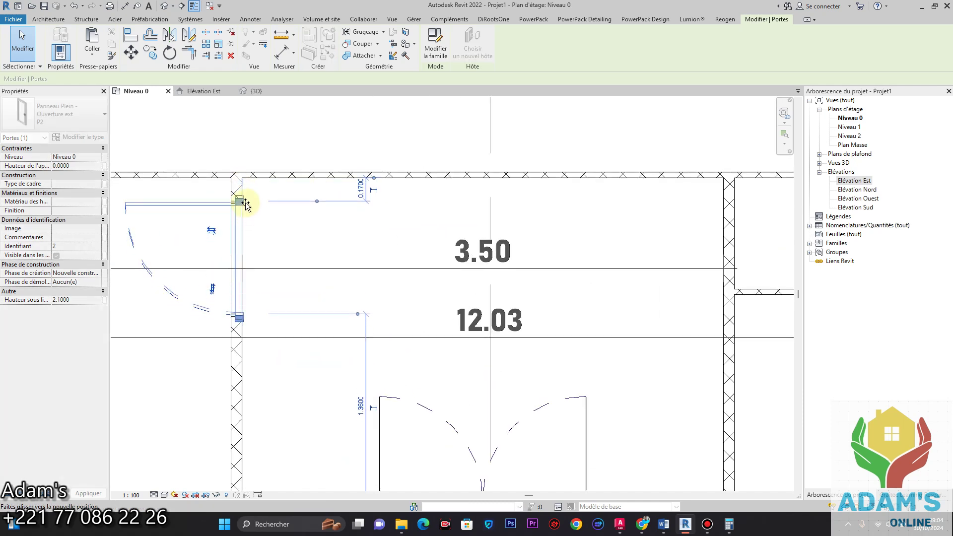
Step: Create a similar P2 door in the partition on the right of the 3.50 m room, just below the small rooms' cross wall
right_click(239, 198)
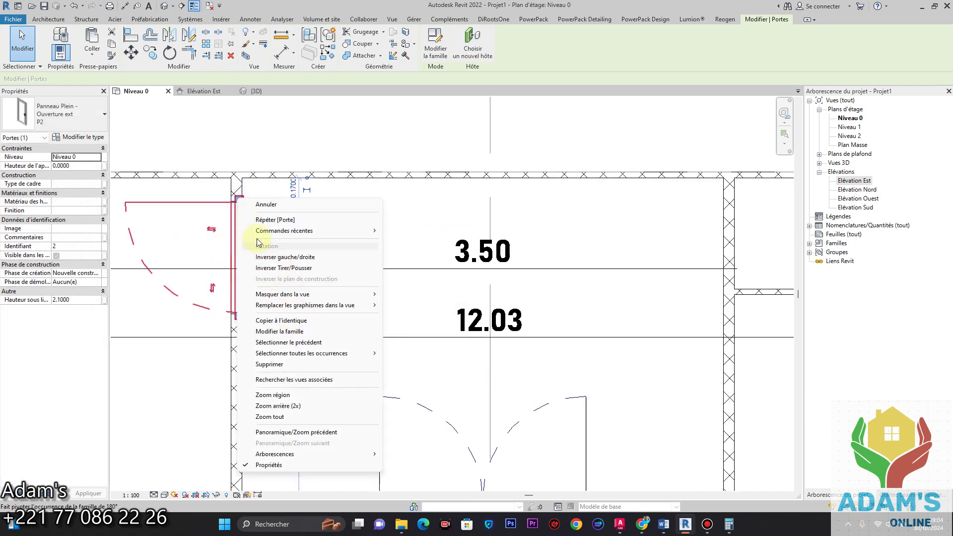
click(279, 320)
middle_drag(491, 326, 196, 239)
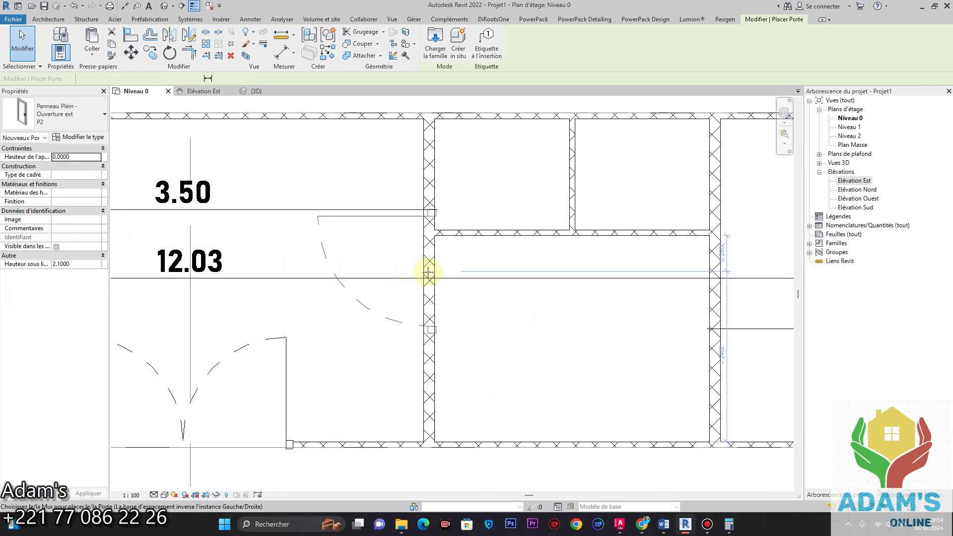
click(439, 296)
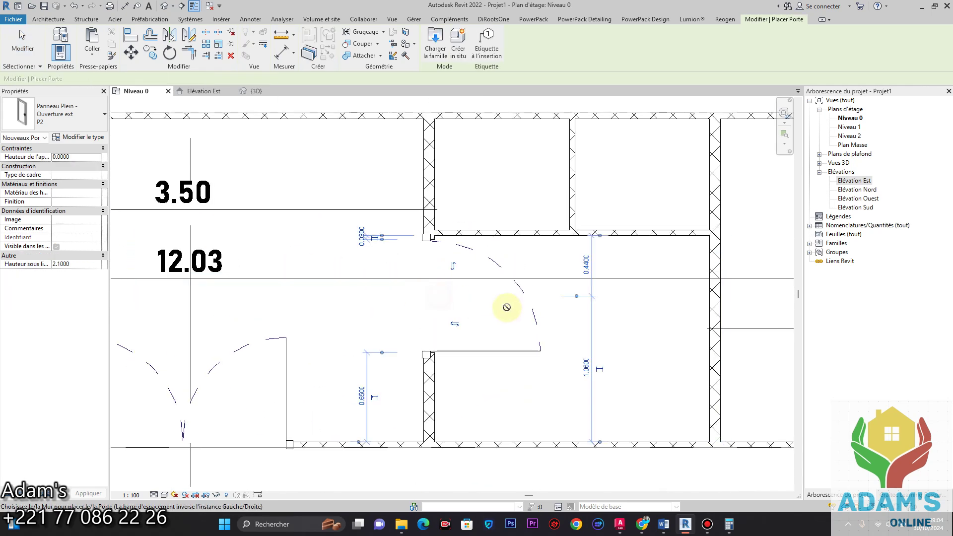
key(Escape)
key(Escape)
Step: Flip the second P2 door so it hinges at its upper end, 0.05 m from the cross wall
click(439, 245)
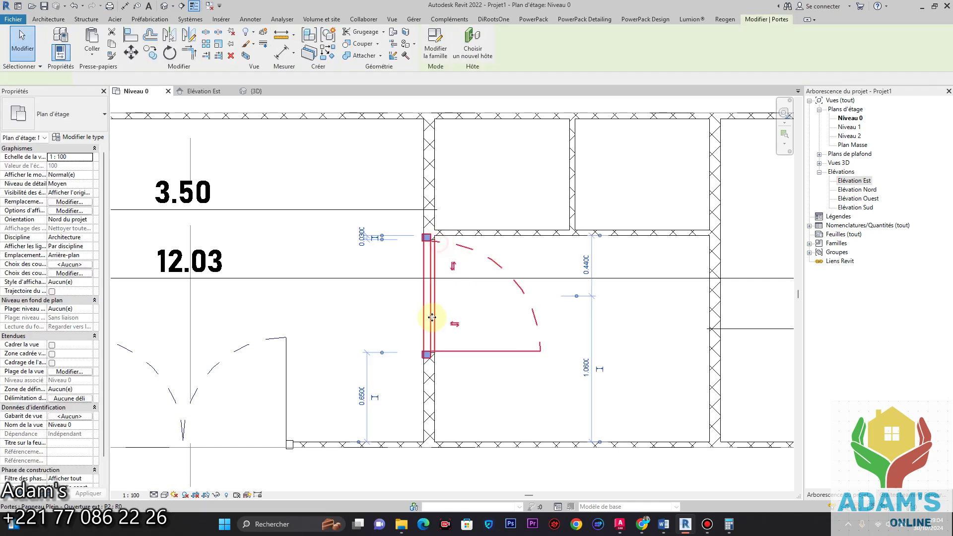
click(453, 268)
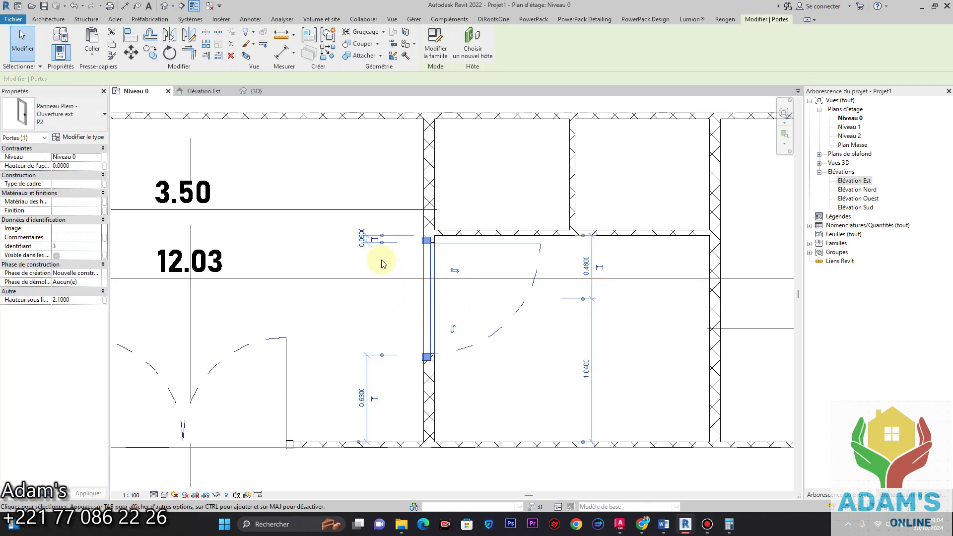
click(344, 164)
Step: Create a similar P2 door in the lower exterior wall of the 2.16 m room, 0.09 m from the right end wall, opening inward
scroll(458, 272, down, 5)
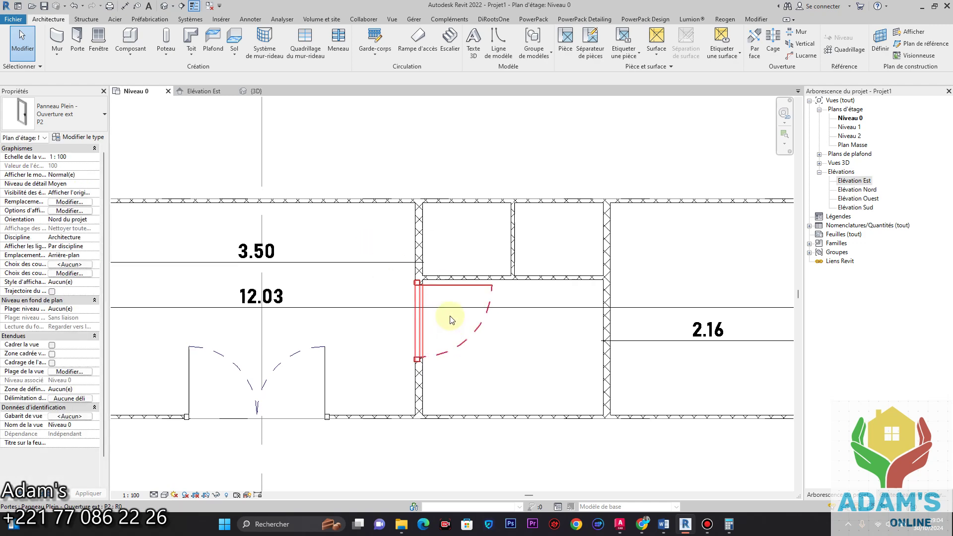
scroll(508, 264, down, 1)
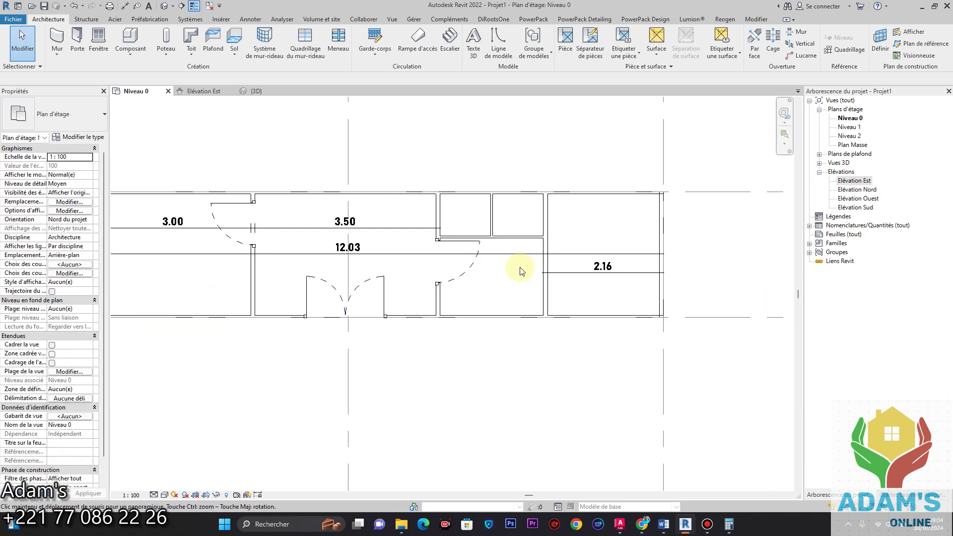
right_click(466, 240)
click(507, 361)
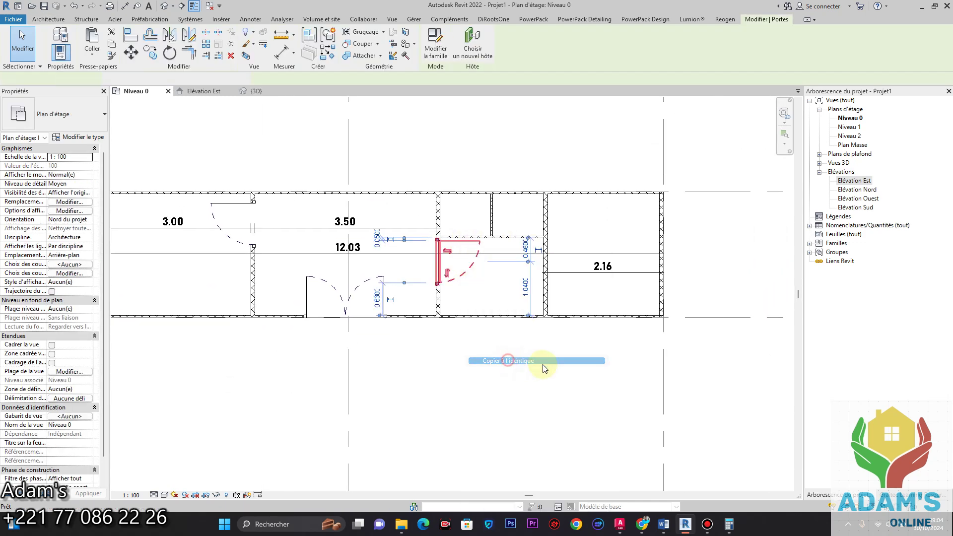
click(635, 312)
key(Escape)
key(Escape)
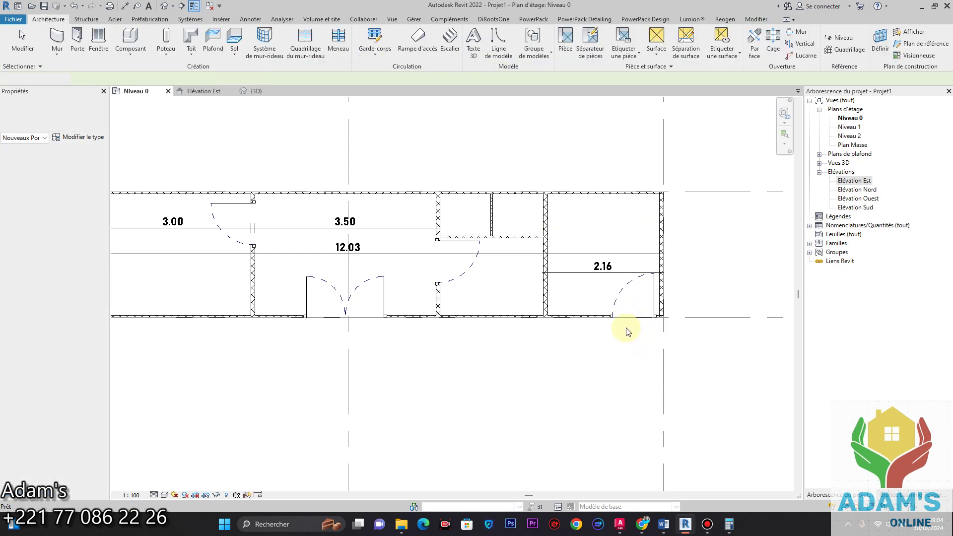
scroll(646, 317, up, 2)
click(678, 309)
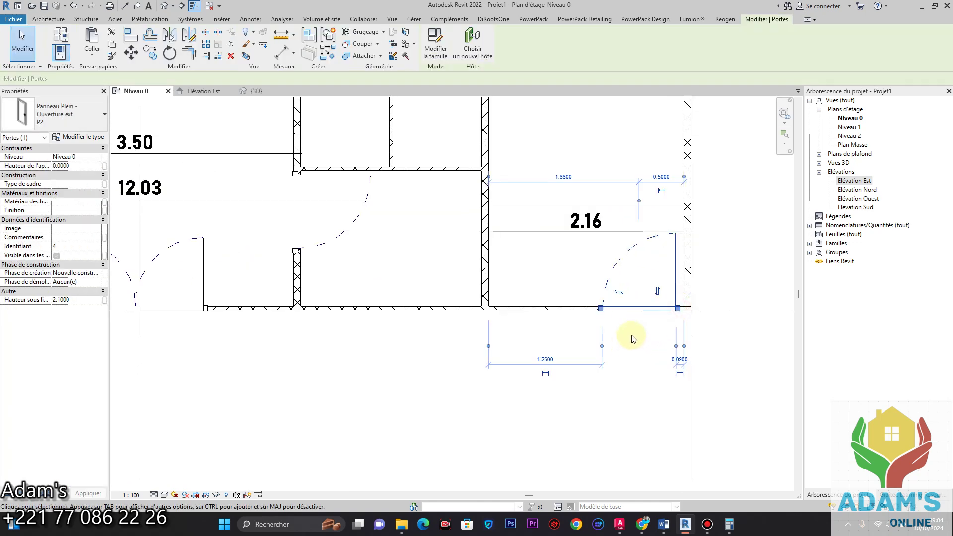
key(Escape)
scroll(571, 318, down, 5)
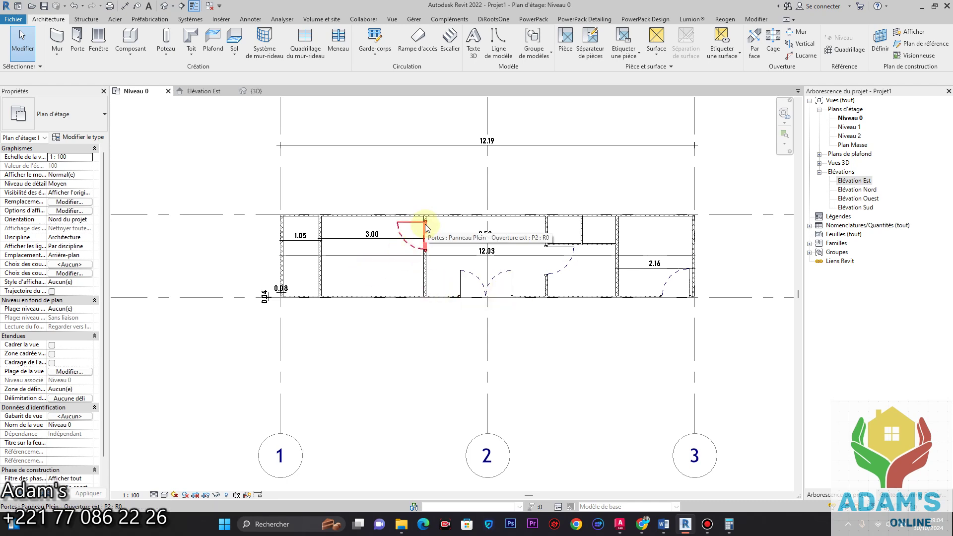
Step: For the next door, rename the Panneau Plein - Ouverture ext 0.73m x 2.10m type as P3 and edit its width (Largeur)
click(77, 43)
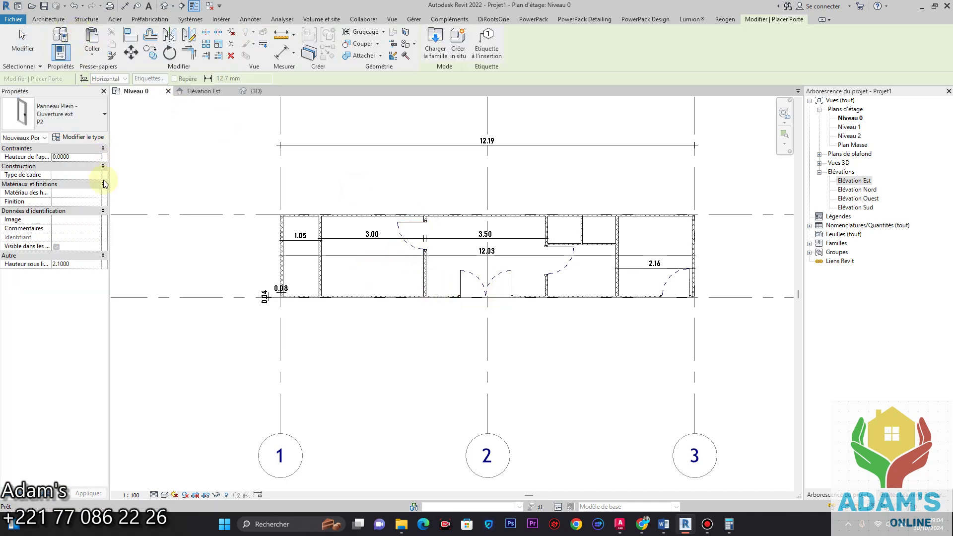
click(81, 117)
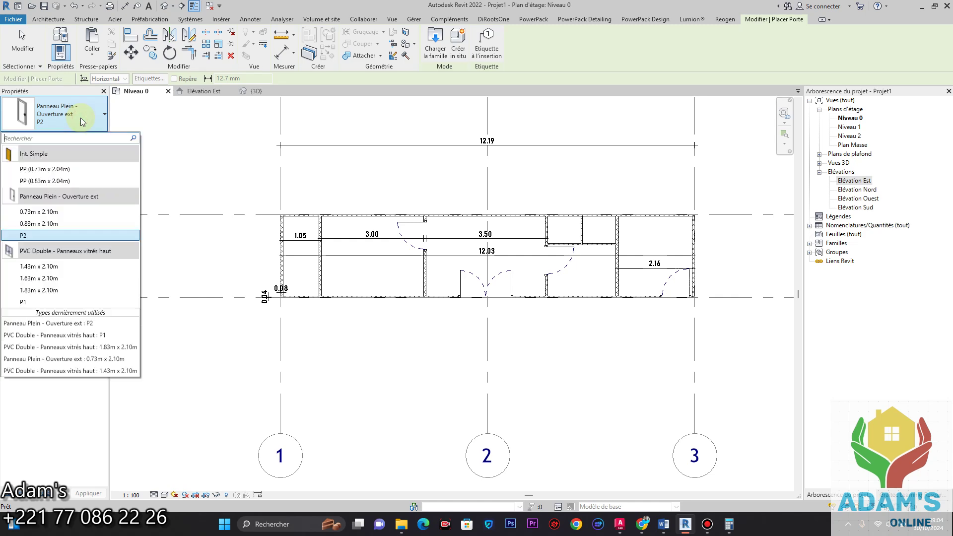
click(57, 220)
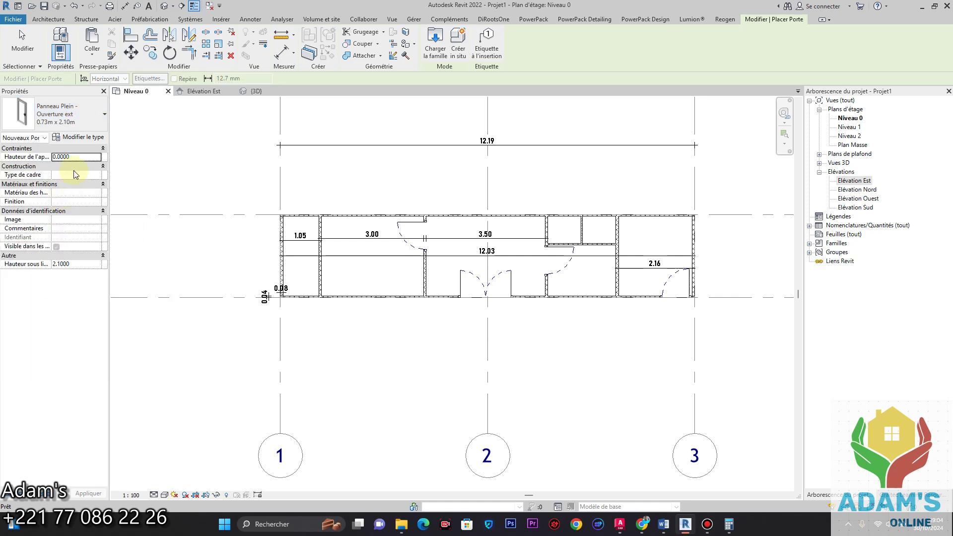
click(84, 140)
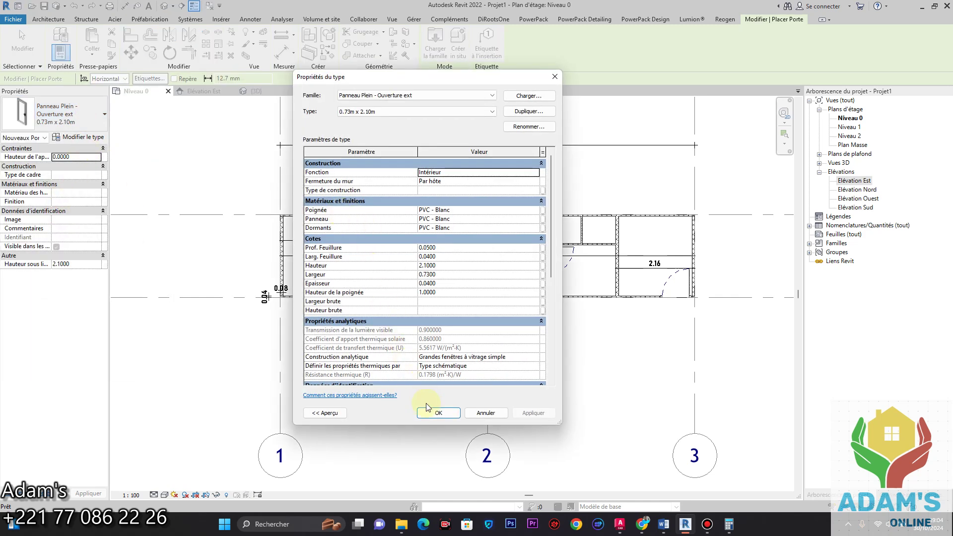
click(528, 127)
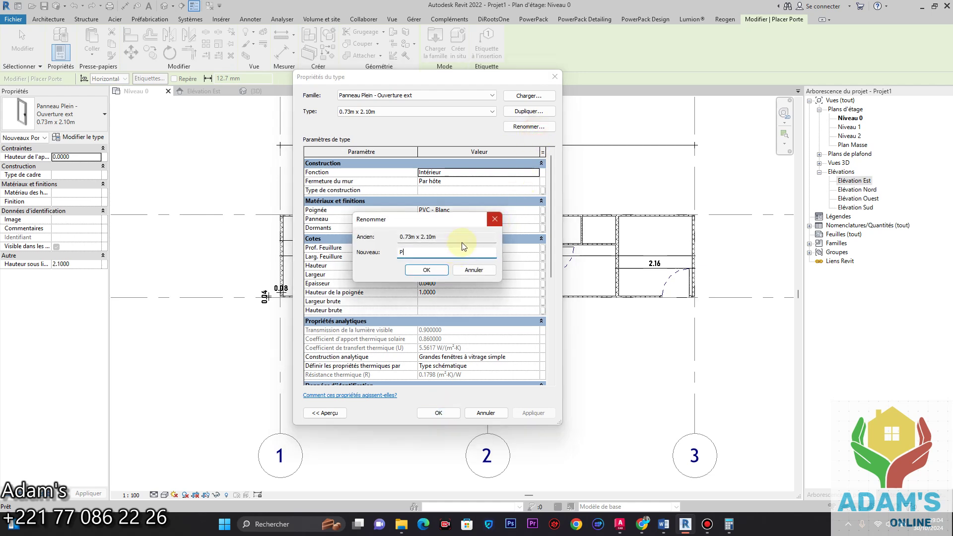
click(433, 273)
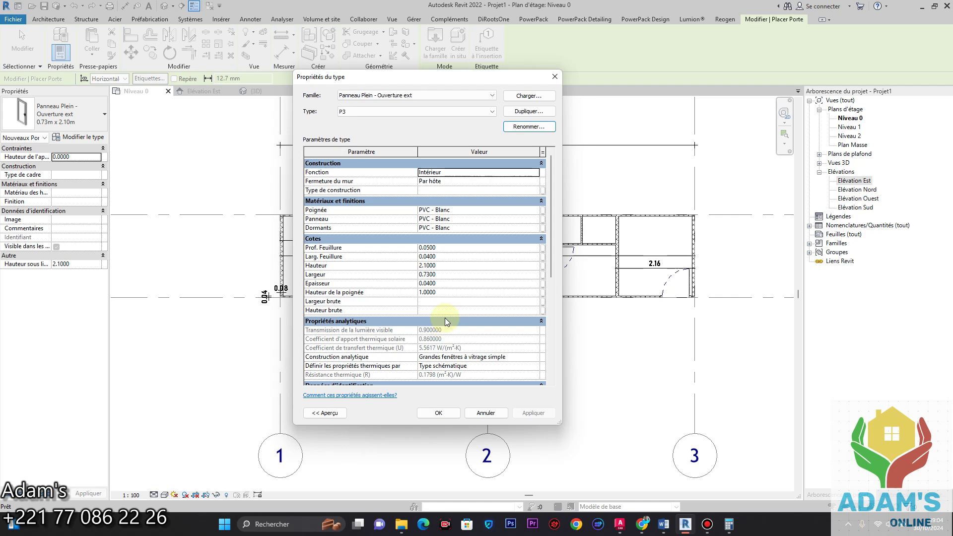
click(450, 274)
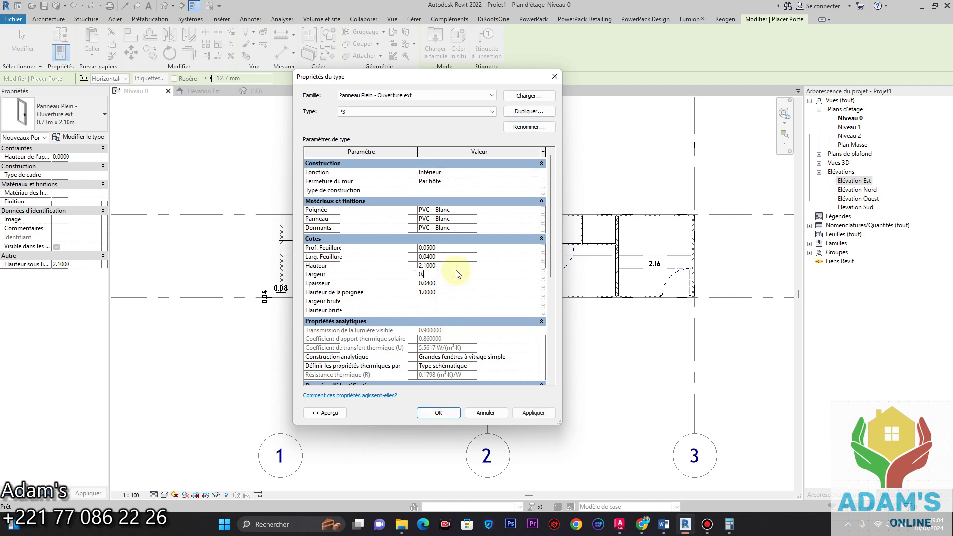
click(480, 413)
scroll(317, 229, up, 3)
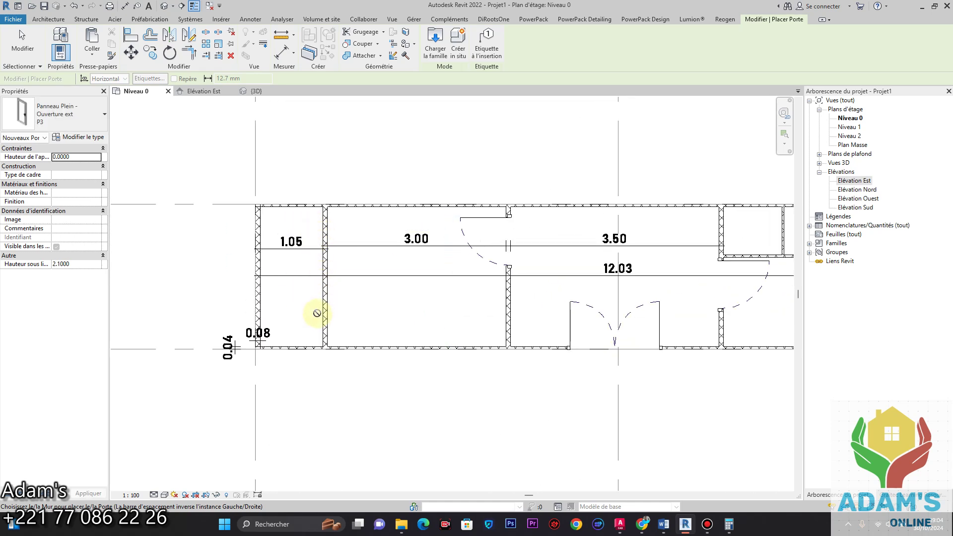
Step: Place a P3 door at the upper end of the partition between the 1.05 m and 3.00 m rooms, centred 0.40 m from the upper wall
scroll(310, 331, up, 3)
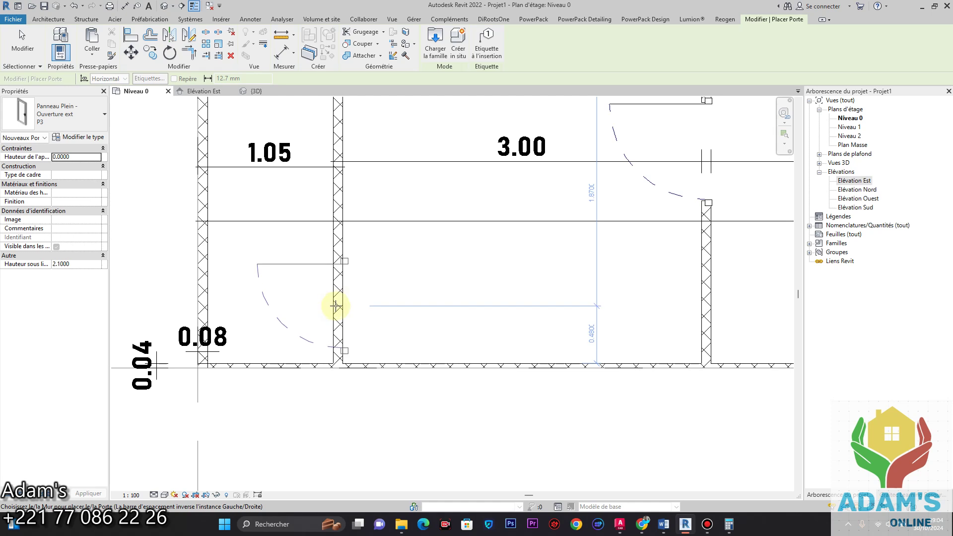
scroll(334, 302, down, 1)
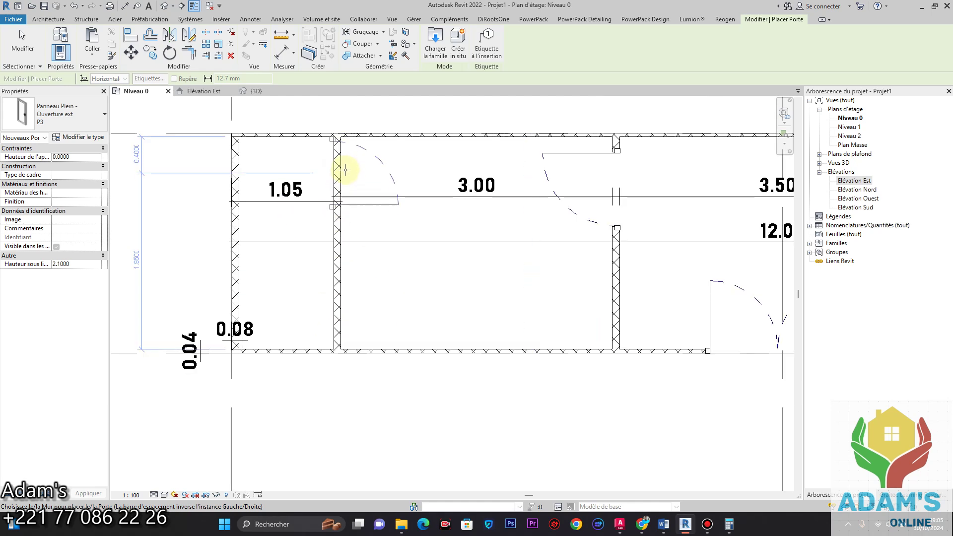
click(354, 172)
key(Escape)
key(Escape)
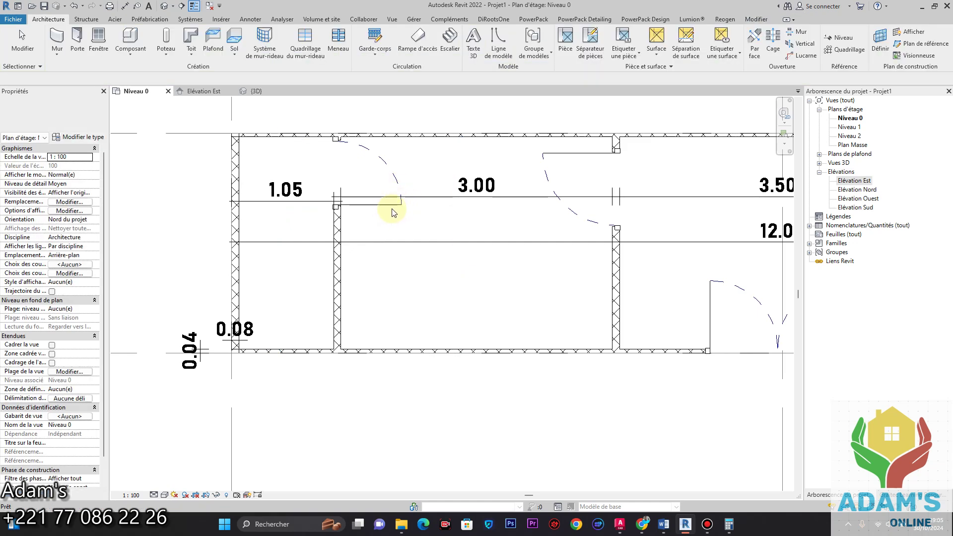
Step: Flip this P3 door so it hinges at its upper end and opens into the 1.05 m room
click(397, 201)
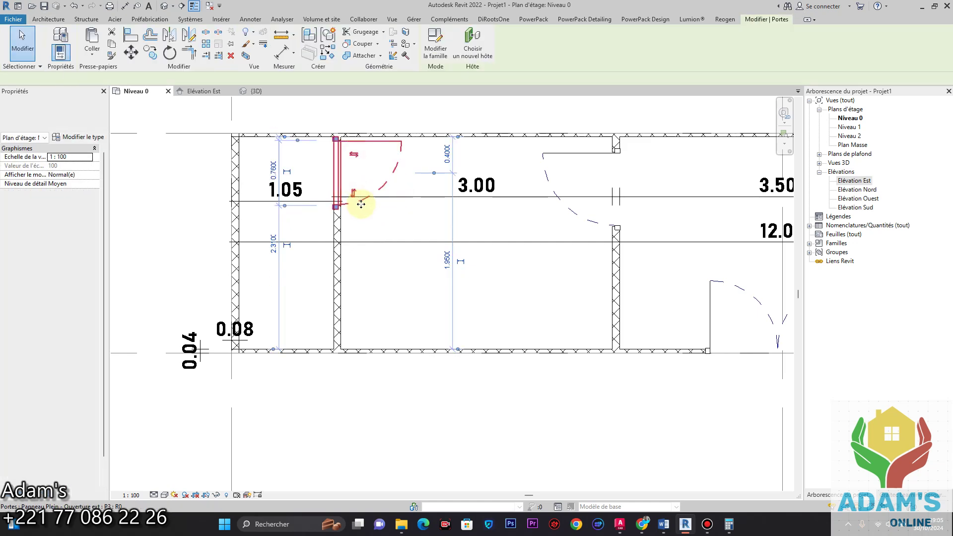
click(354, 154)
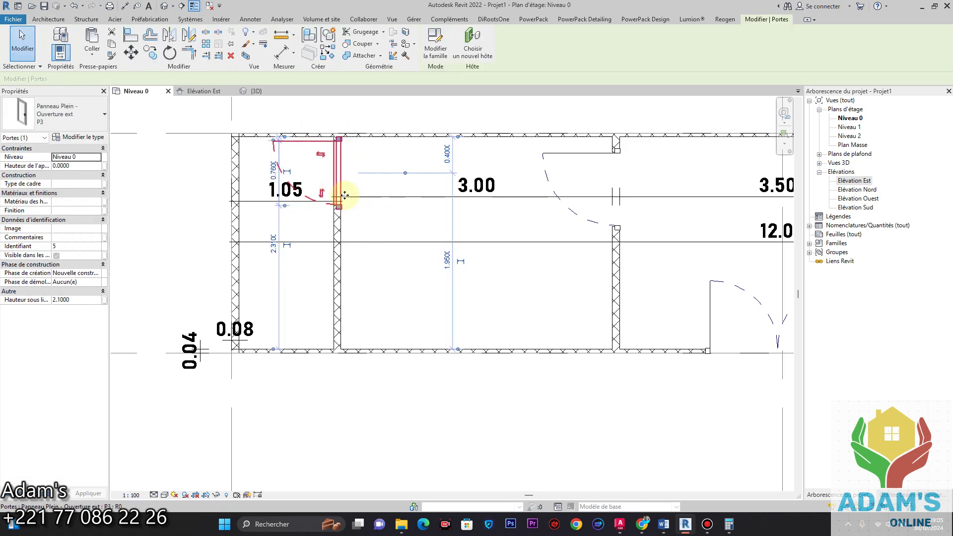
click(388, 210)
Step: Create a similar P3 door centred in the left wall of the left small room, opening into the 3.50 m room
middle_drag(311, 305, 300, 237)
scroll(274, 272, down, 3)
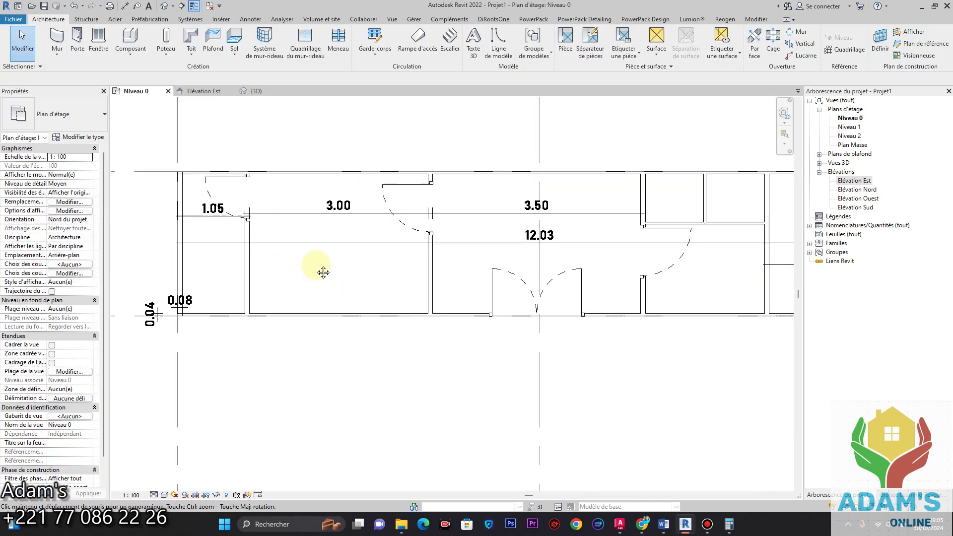
click(245, 185)
right_click(246, 185)
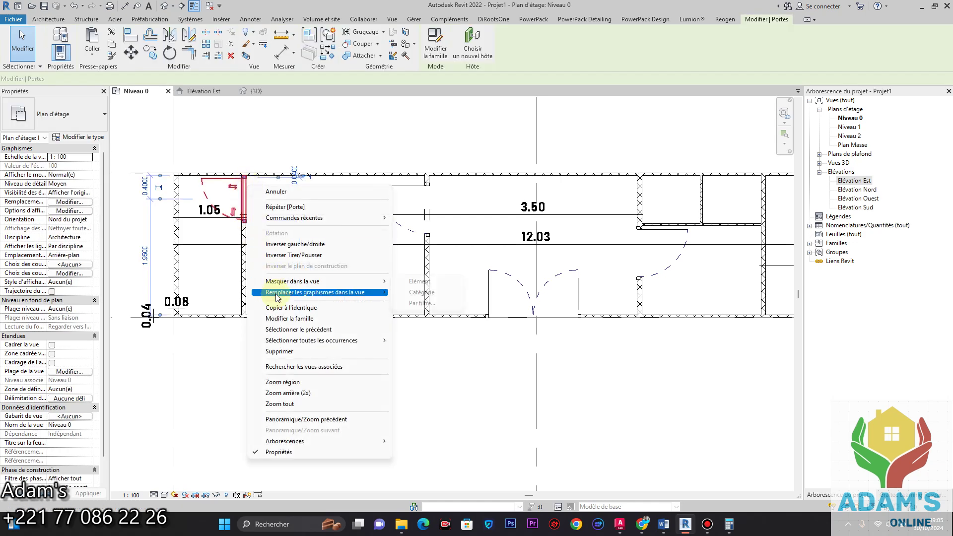
click(291, 308)
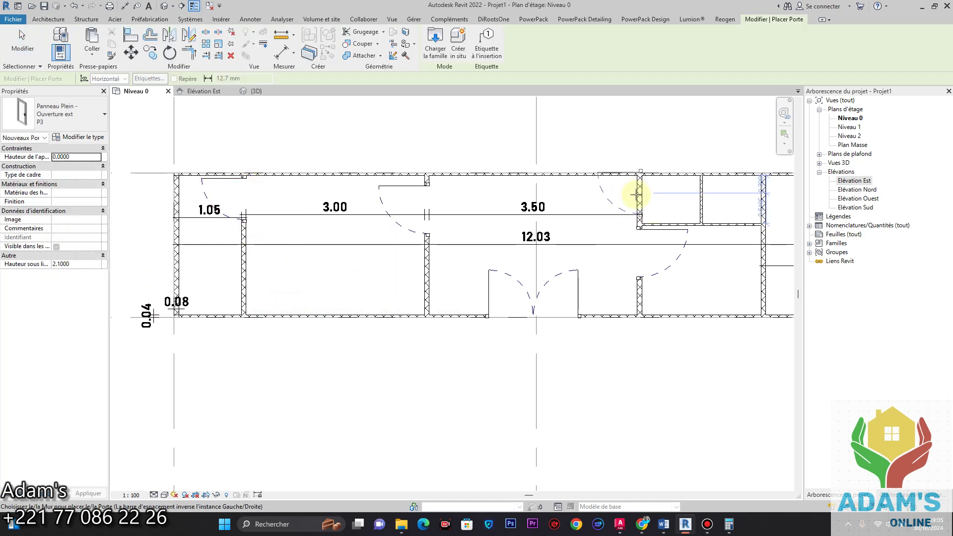
click(637, 196)
Step: Place another P3 door centred in the right wall of the right small room, opening into the 2.16 m room and hinged at its upper end
middle_drag(620, 134, 380, 153)
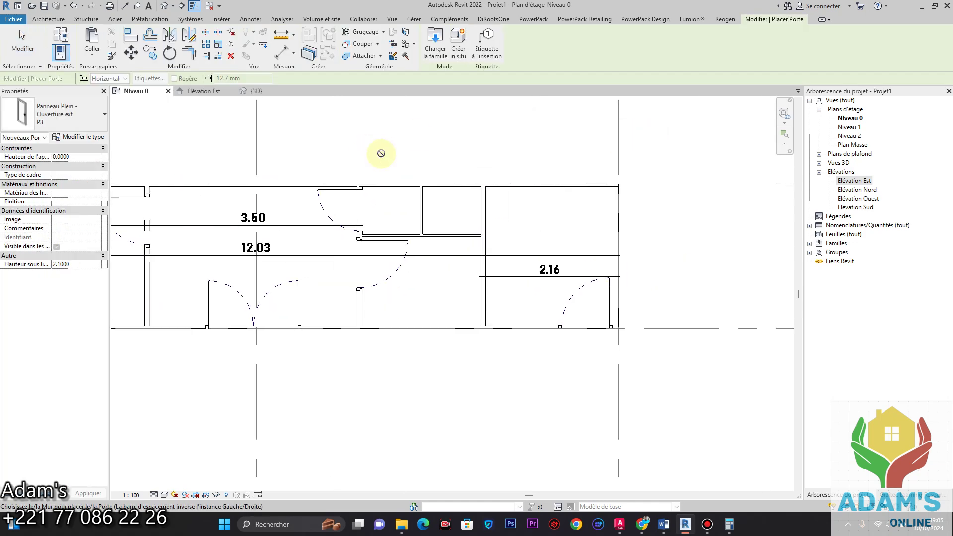
scroll(483, 200, up, 2)
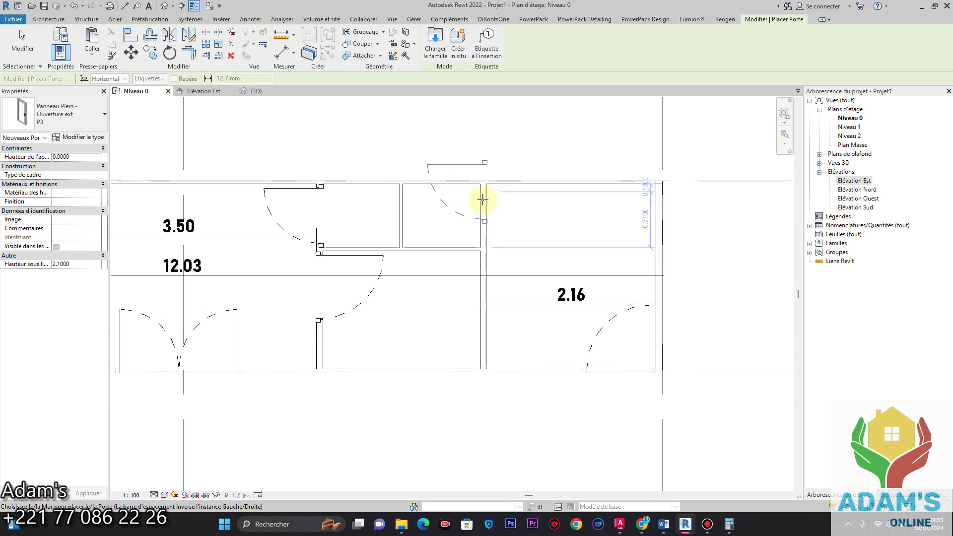
click(500, 180)
right_click(520, 138)
click(534, 141)
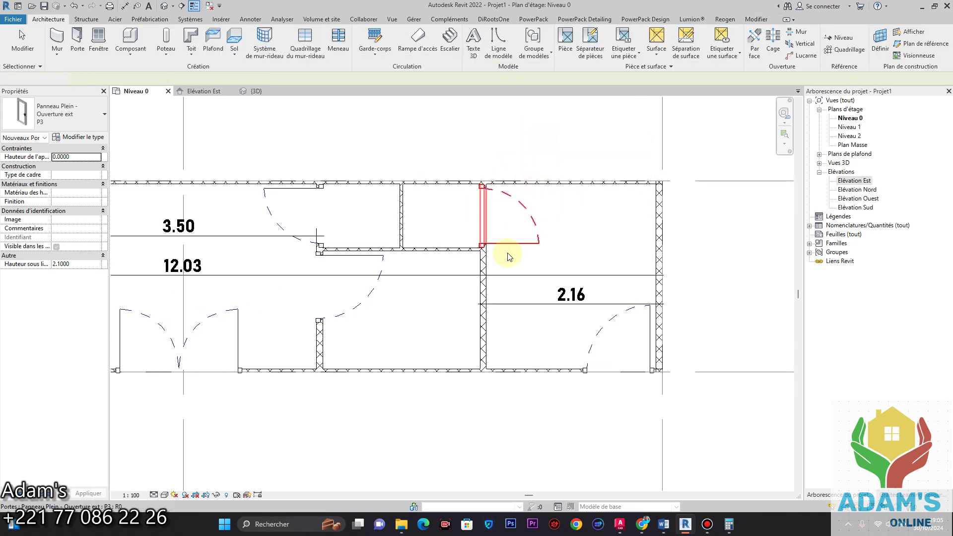
click(498, 215)
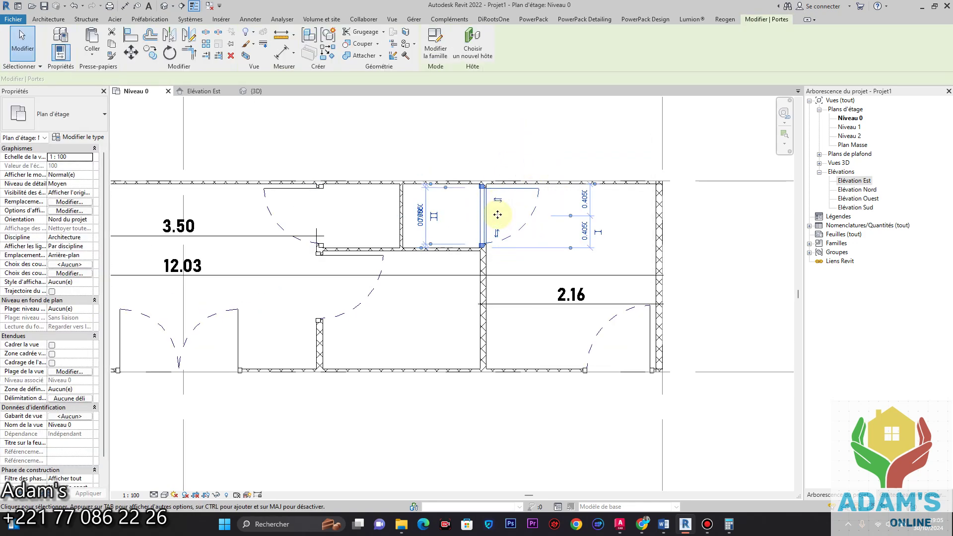
Step: Try flipping the left small room's P3 door to open into the small room
drag(498, 214, 344, 212)
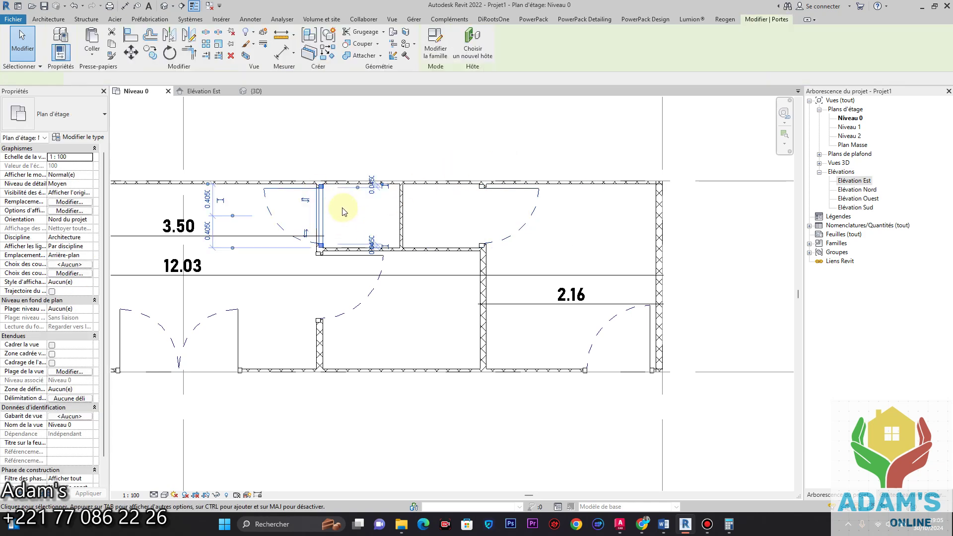
click(305, 200)
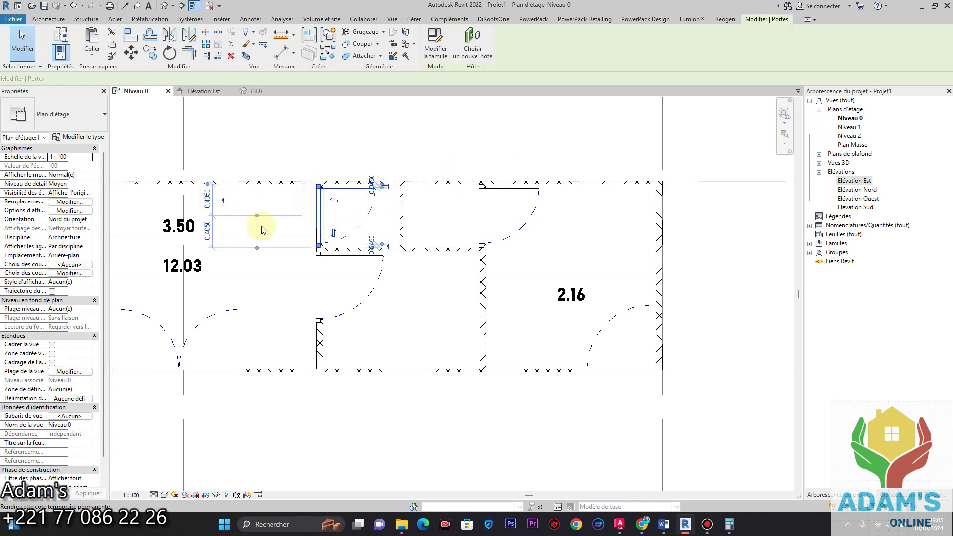
click(335, 200)
click(423, 137)
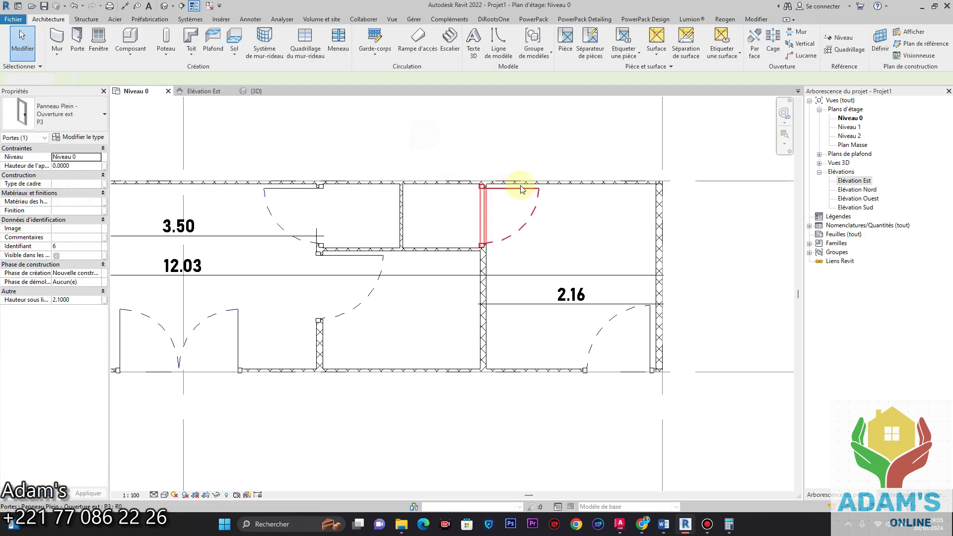
Step: For a new window, duplicate the PF 2 Vantaux - Droits 1.20m x 2.15m type as F1
scroll(446, 159, down, 5)
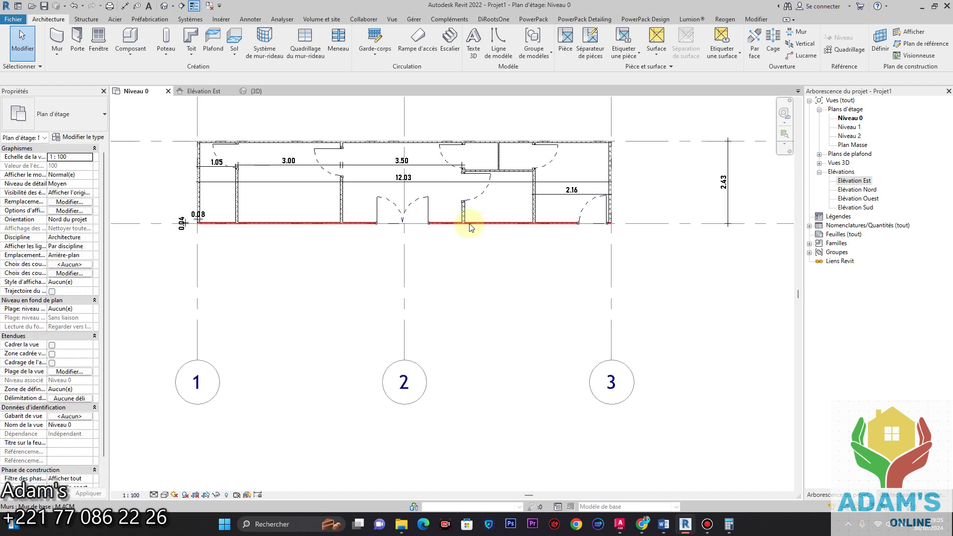
middle_drag(376, 232, 424, 258)
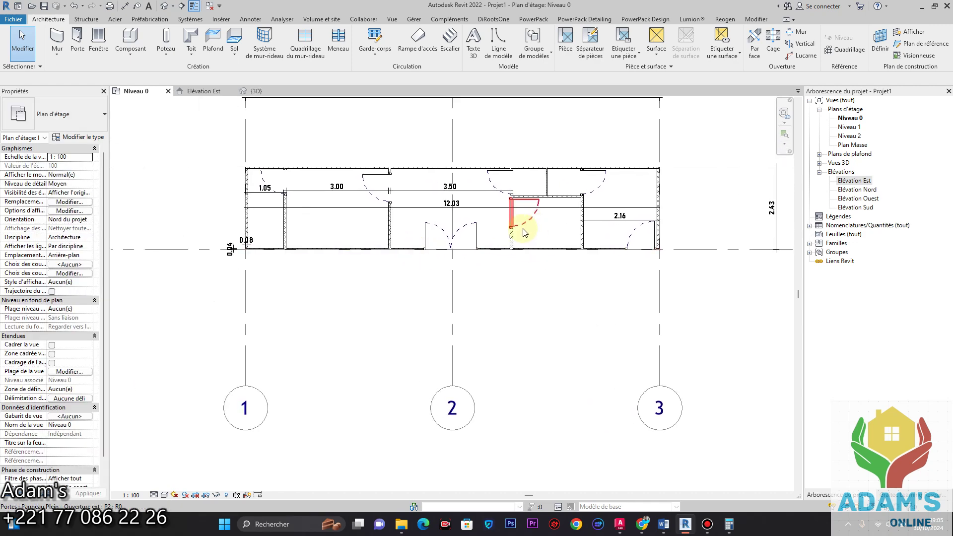
middle_drag(491, 264, 483, 244)
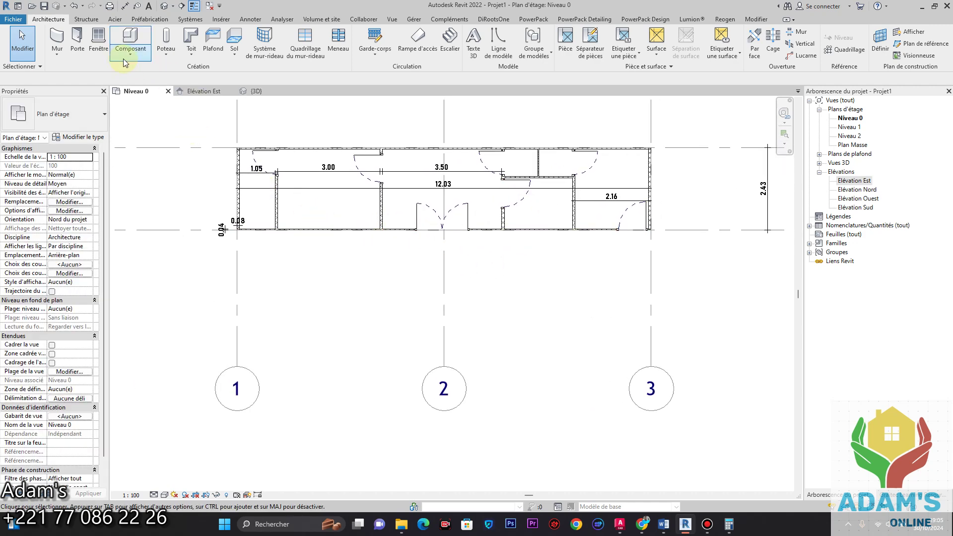
click(98, 39)
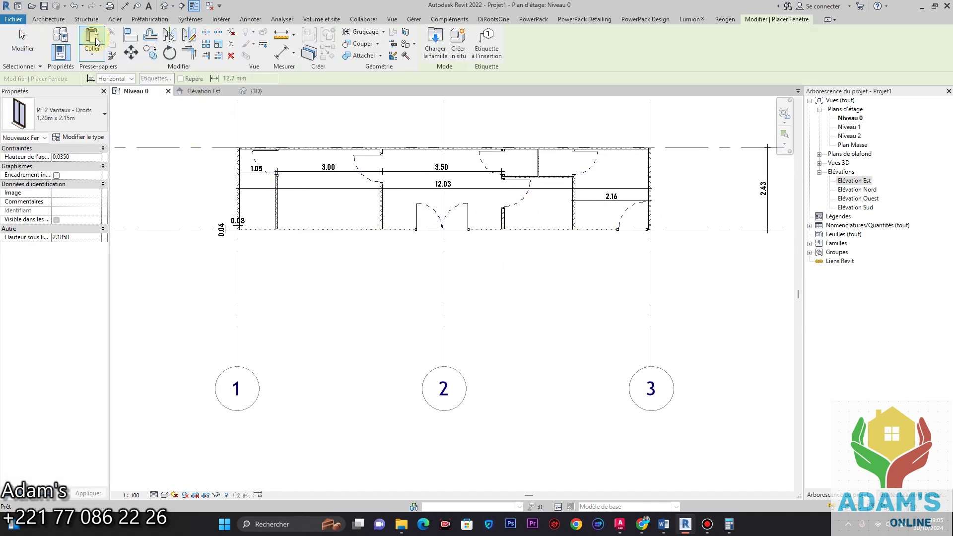
click(82, 139)
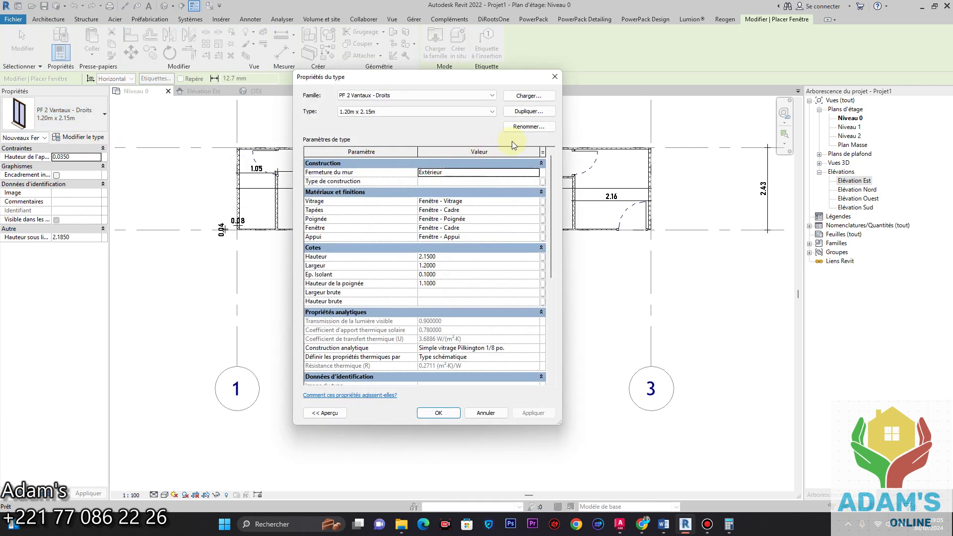
click(540, 113)
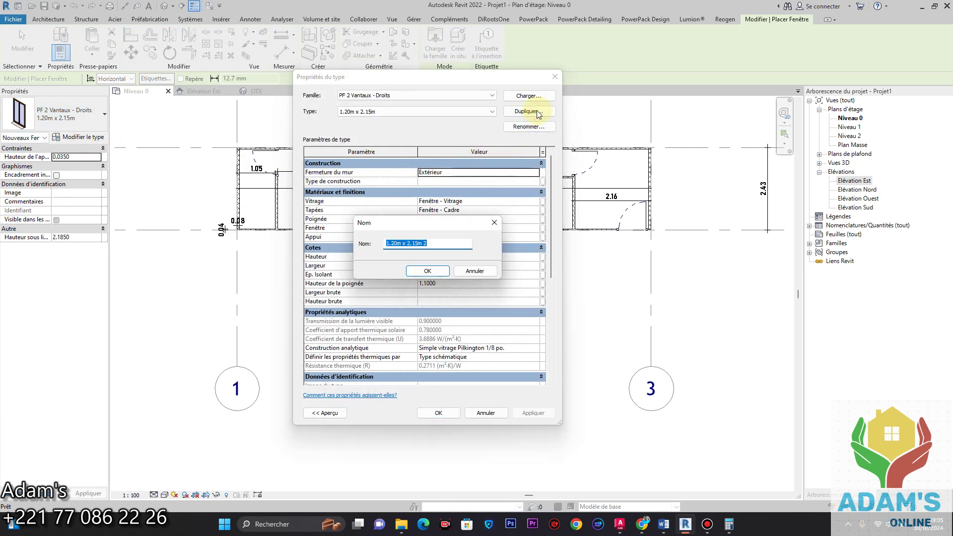
click(428, 272)
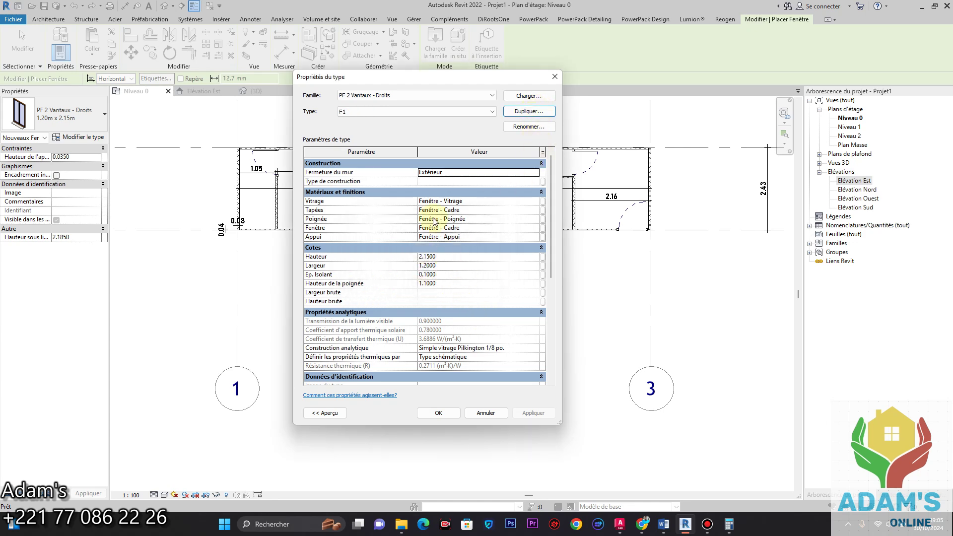
Step: Set the F1 window type's height (Hauteur) to 1.2 m and apply the type properties
scroll(433, 221, down, 4)
scroll(447, 284, down, 3)
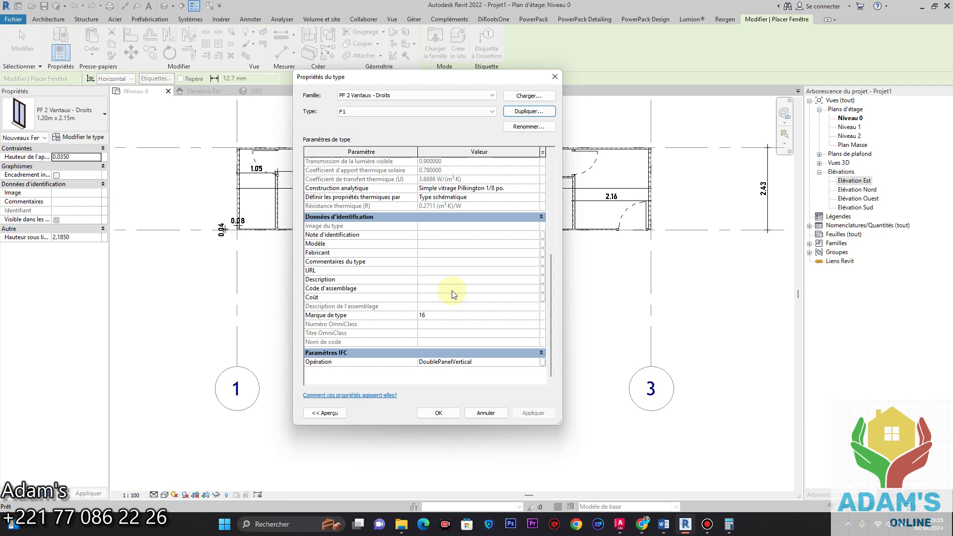
scroll(471, 254, up, 7)
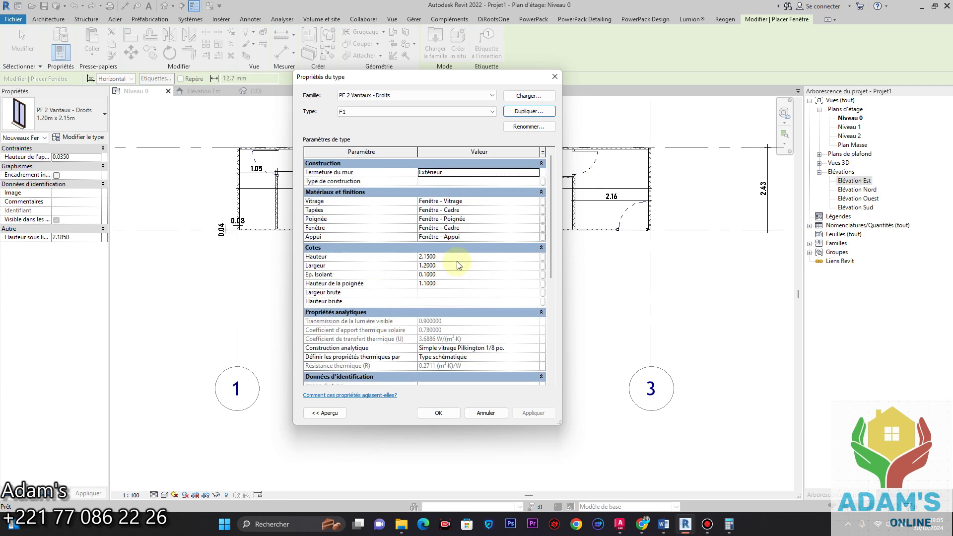
click(457, 256)
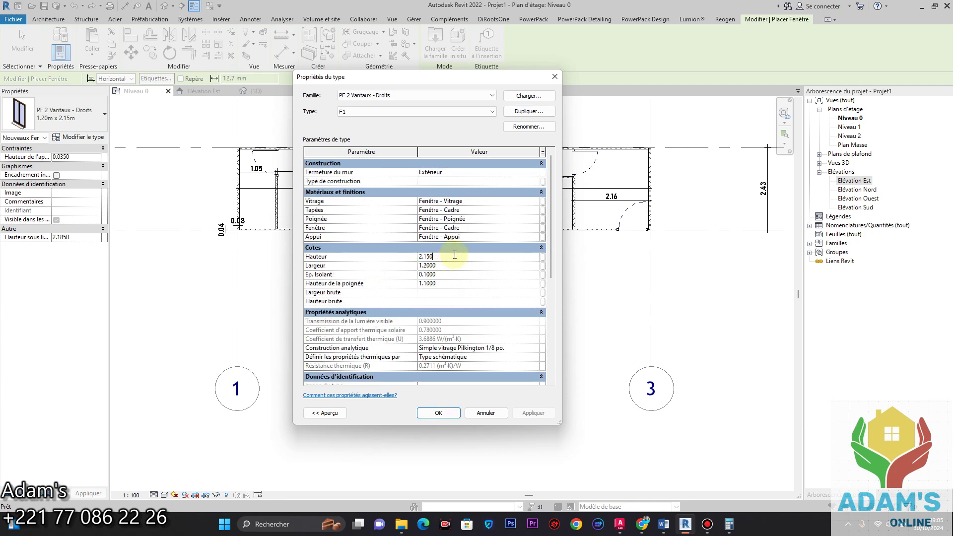
text(1.2)
key(Tab)
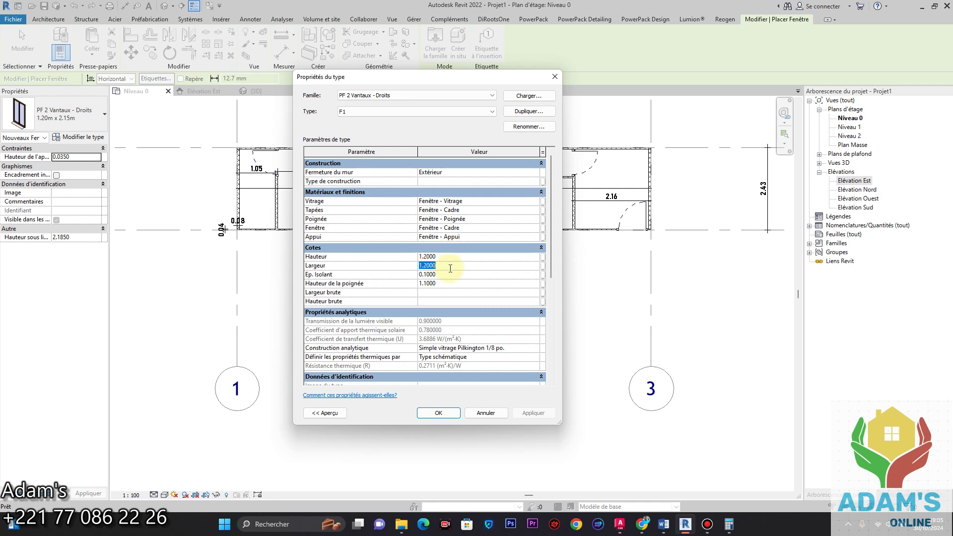
click(453, 418)
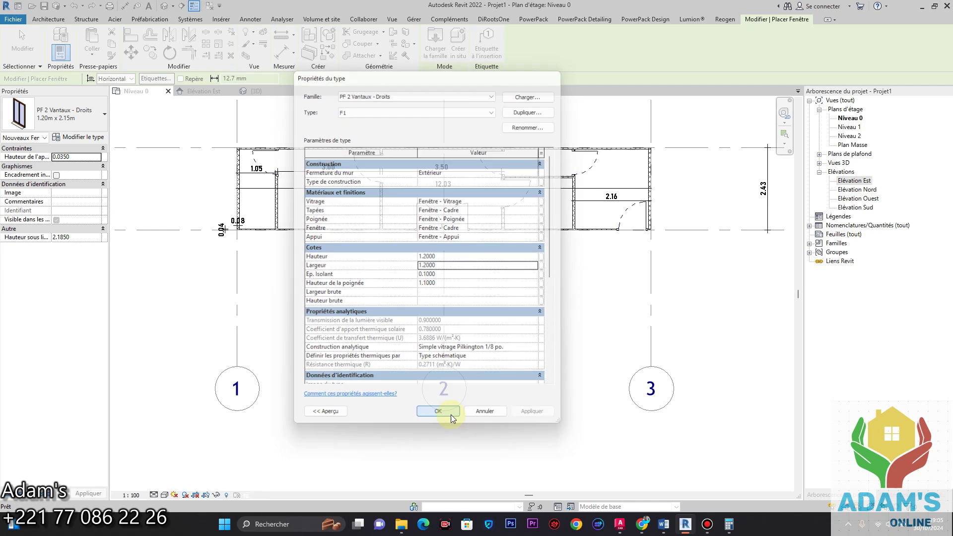
Step: Place F1 windows in the lower exterior wall, one centred 1.30 m from the 3.00 m room's left partition, one centred in the room below the small rooms
scroll(323, 229, up, 4)
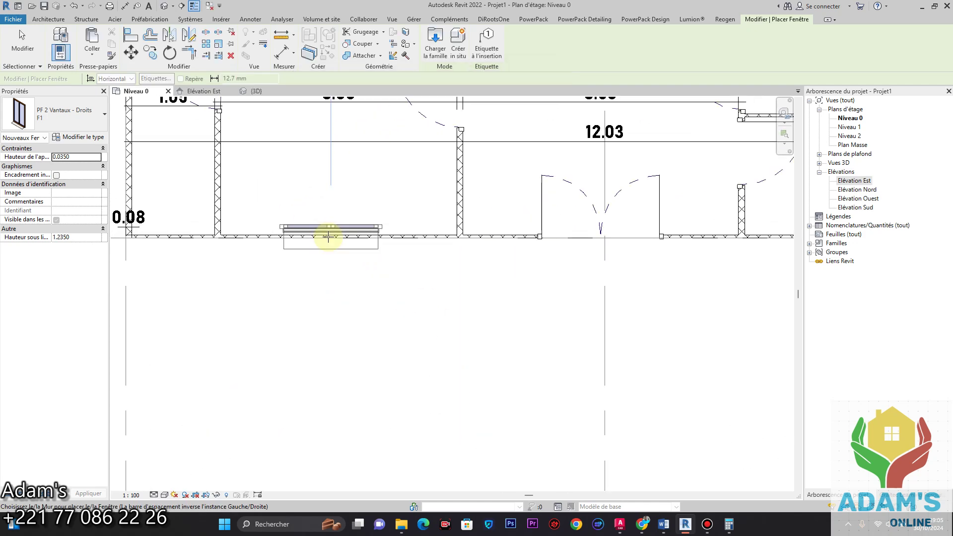
click(325, 276)
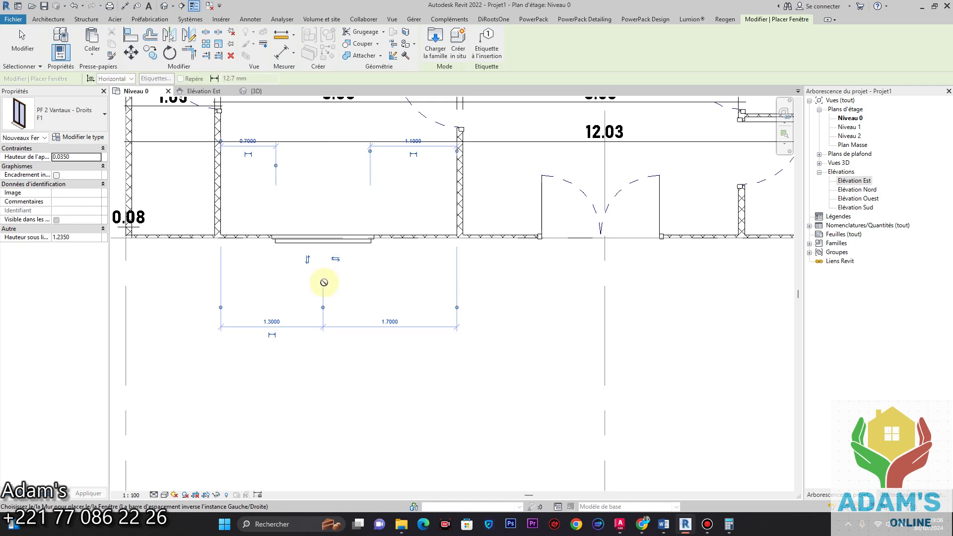
scroll(363, 273, down, 4)
middle_drag(478, 271, 321, 280)
scroll(462, 260, up, 2)
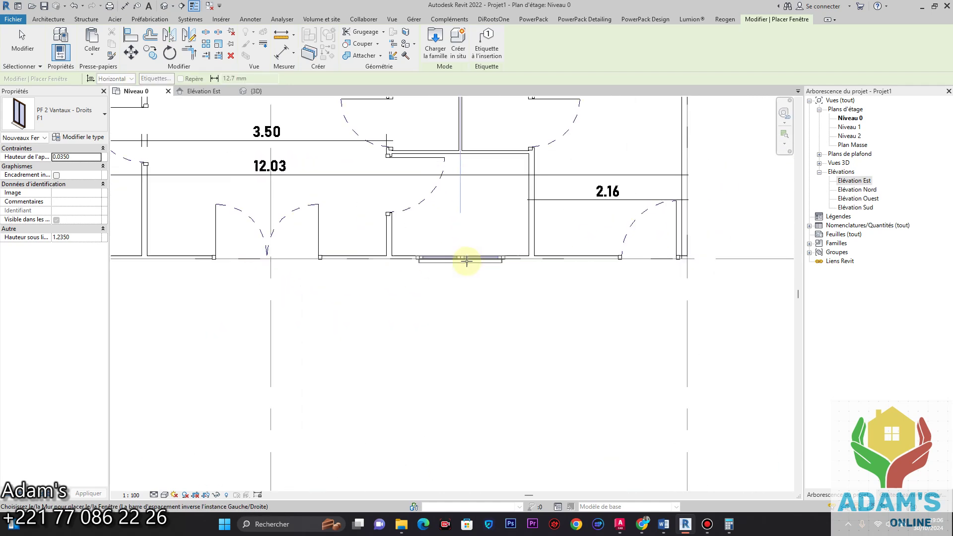
click(462, 258)
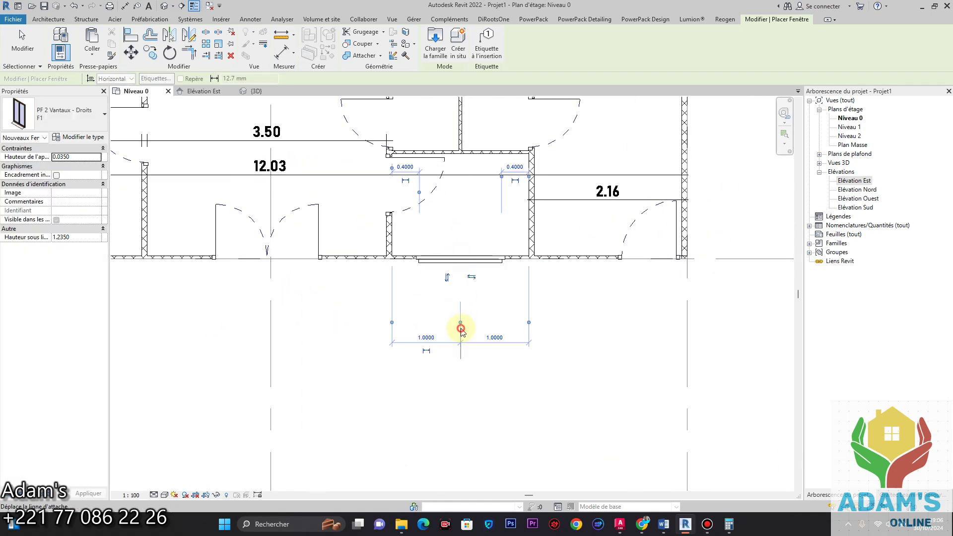
Step: Place a window beside the door in the 2.16 m room's lower exterior wall and duplicate its F1 type as F2
click(578, 259)
key(Escape)
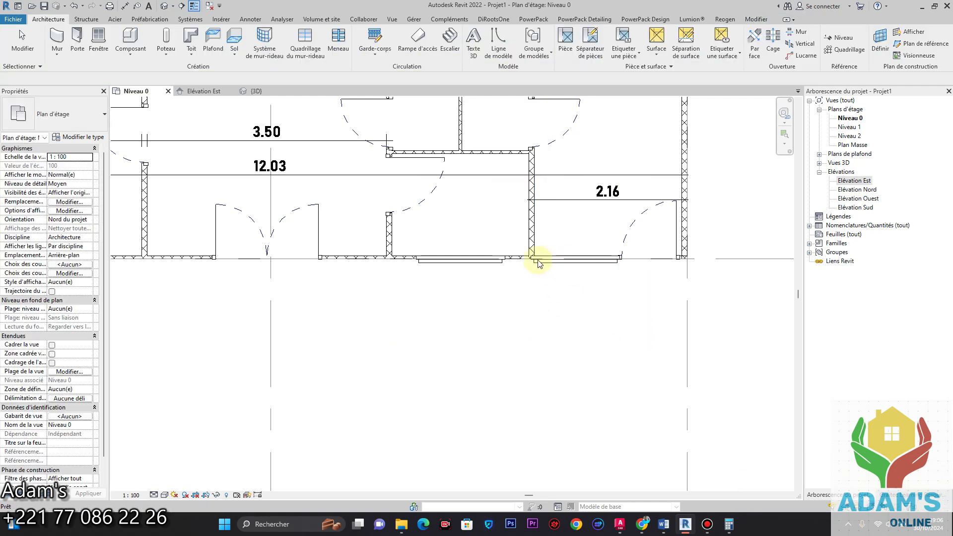
click(537, 260)
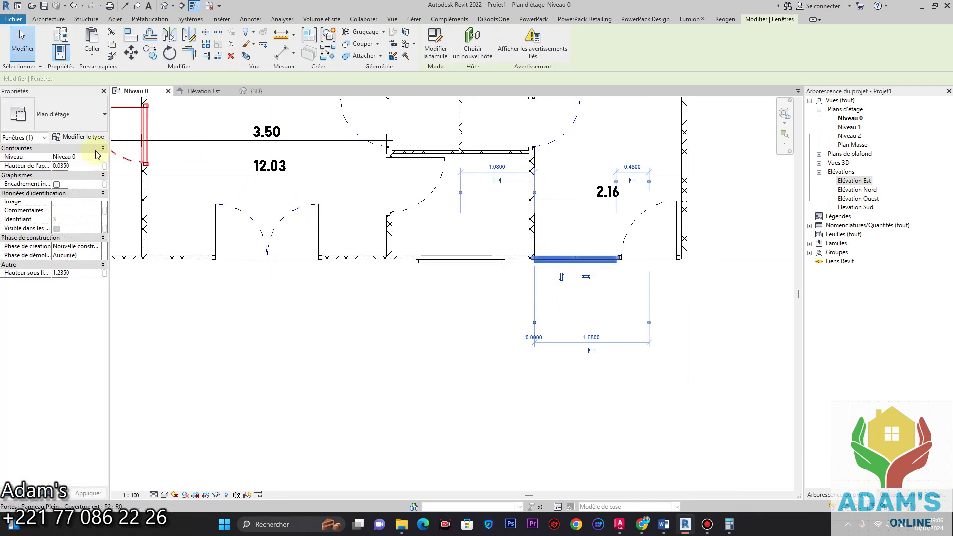
click(84, 138)
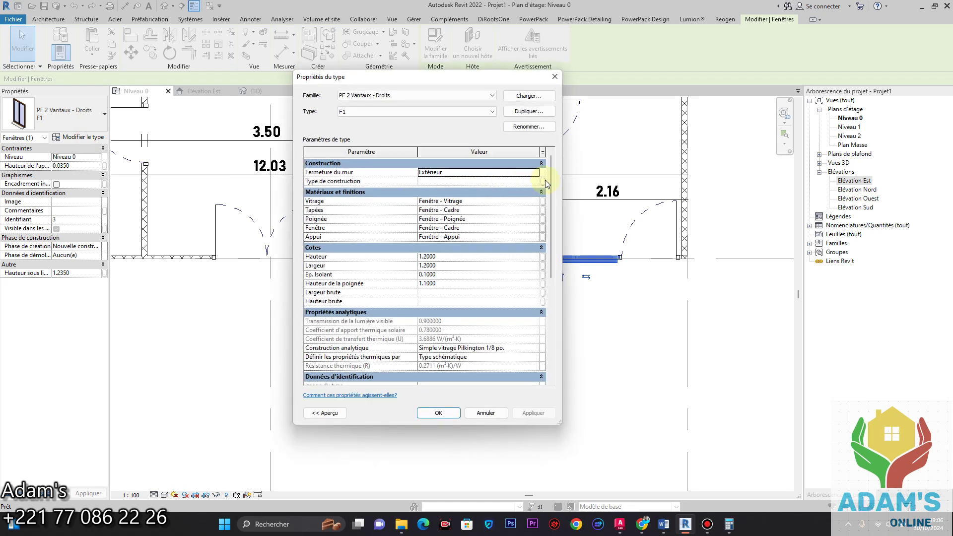
click(529, 112)
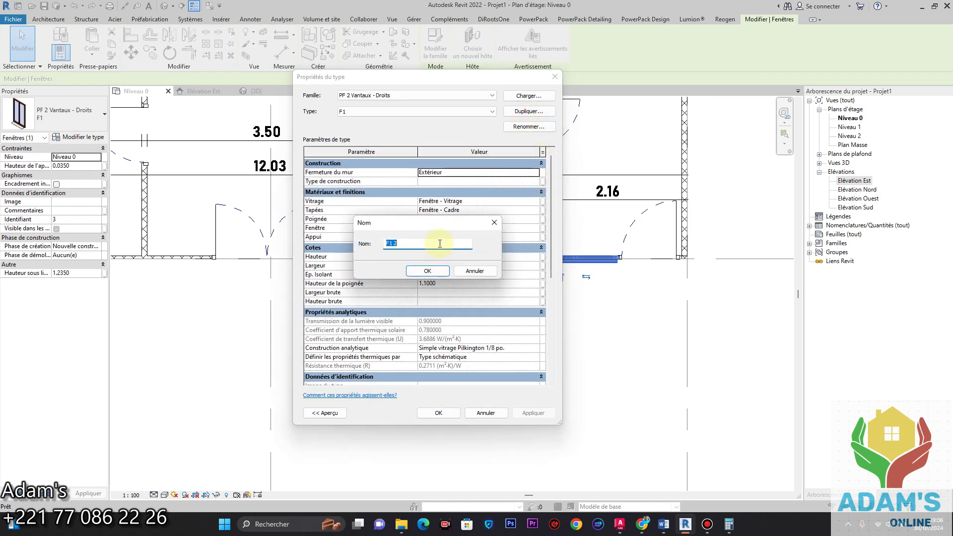
click(428, 271)
Step: Set the F2 window type's width (Largeur) to 0.8 m and apply the type properties
click(445, 266)
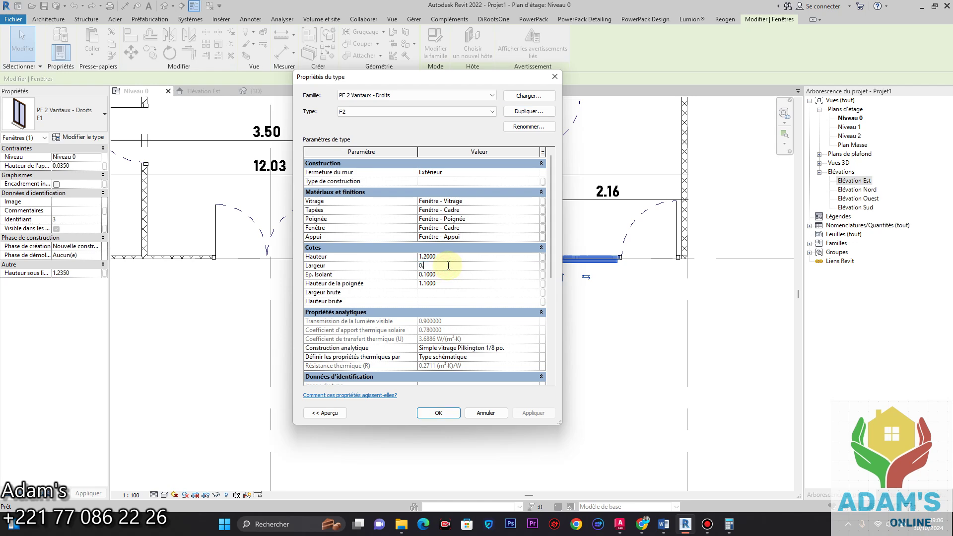
click(448, 412)
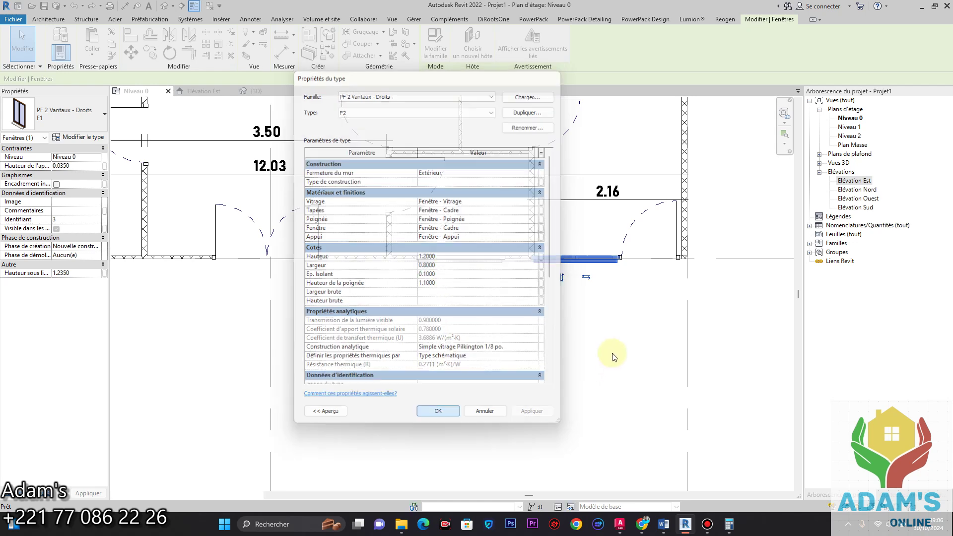
click(569, 389)
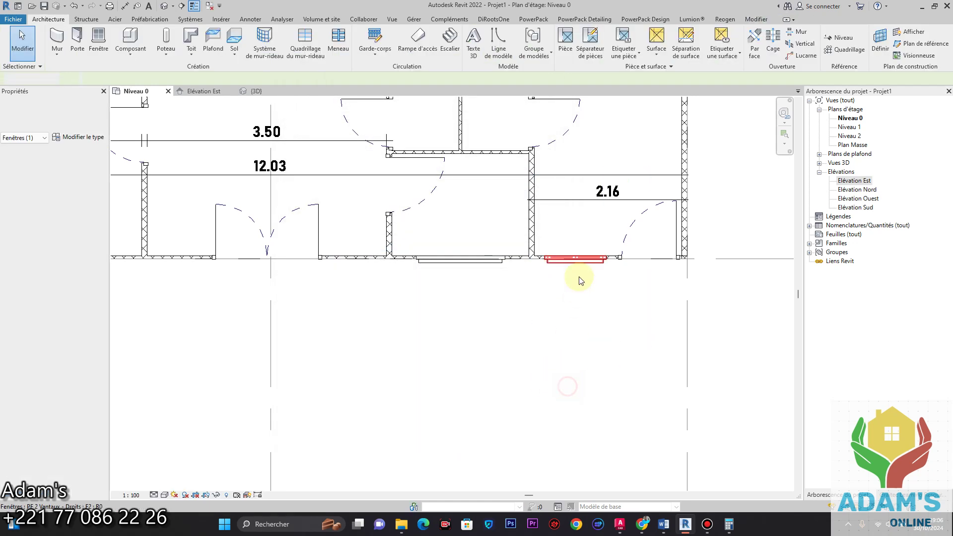
Step: Place another F2 window in the lower exterior wall, between the 3.50 m room's left partition and the double door
right_click(583, 258)
click(603, 361)
scroll(461, 302, down, 3)
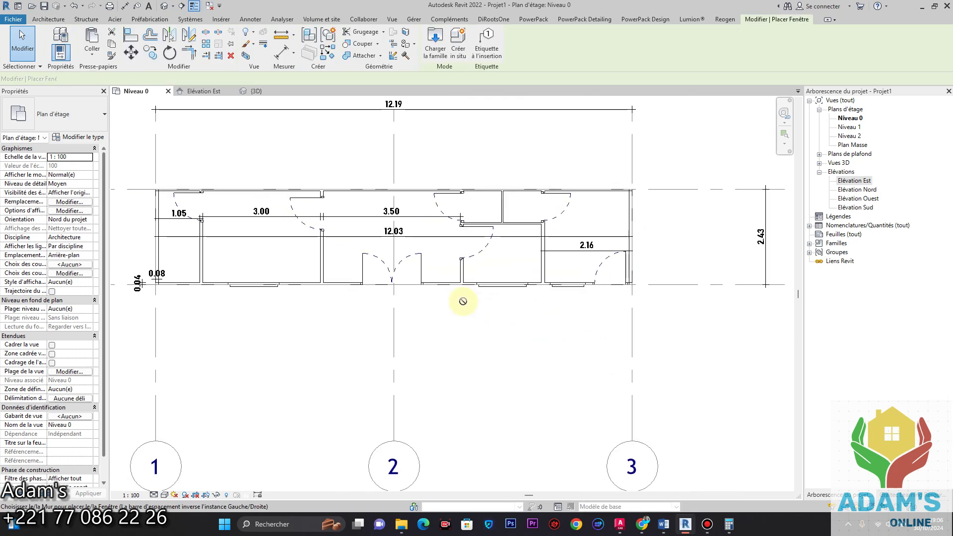
middle_drag(461, 302, 617, 304)
scroll(315, 289, up, 2)
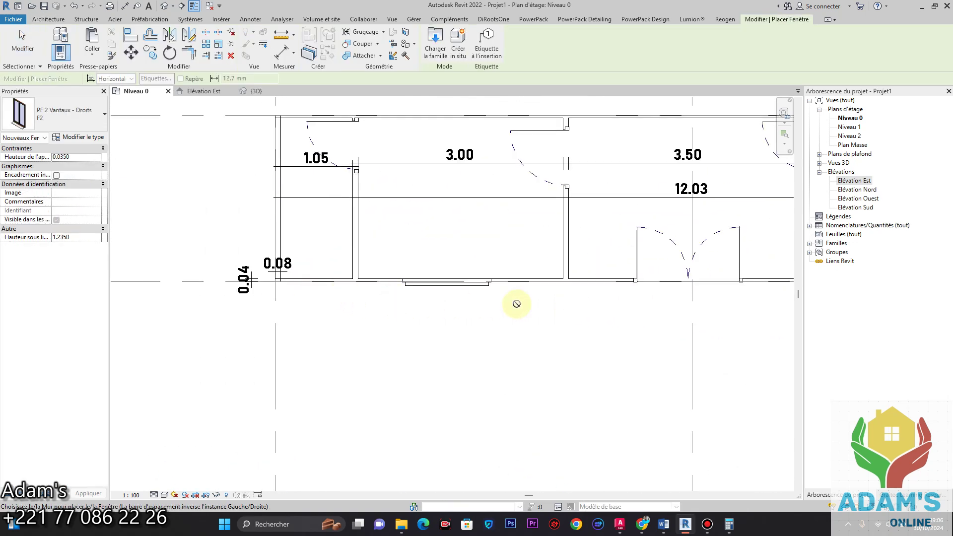
scroll(470, 323, up, 2)
scroll(515, 300, up, 3)
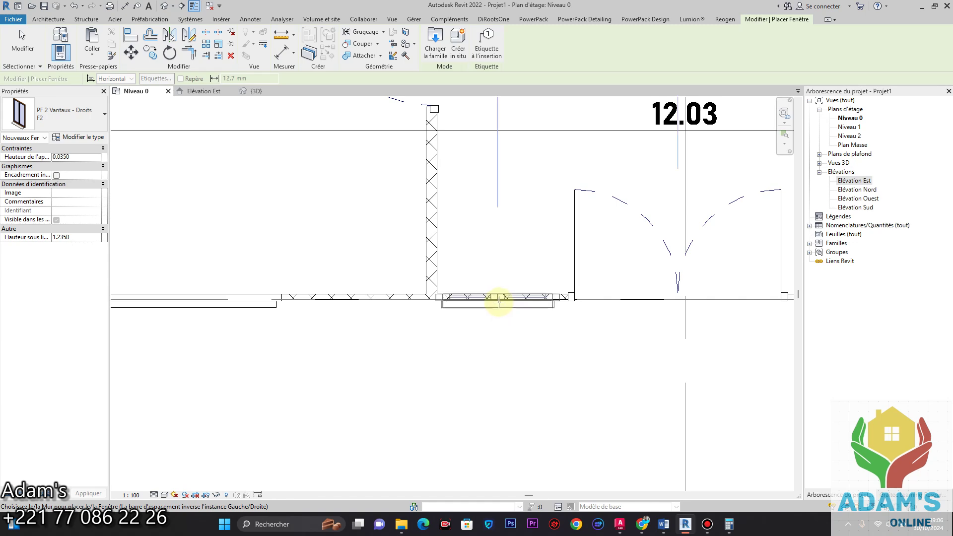
click(500, 301)
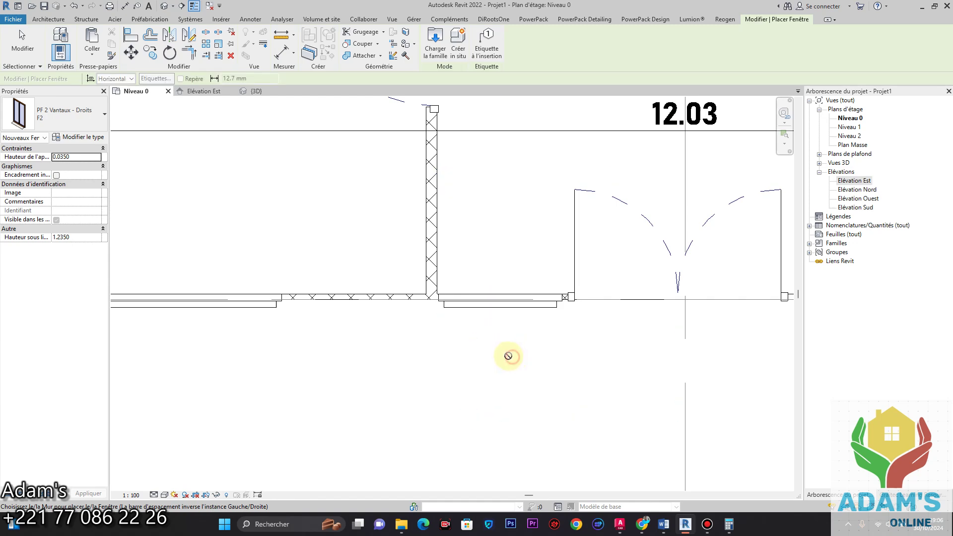
key(Escape)
key(Escape)
Step: Delete the F2 window between the 3.50 m room's left partition and the double door
scroll(598, 315, down, 3)
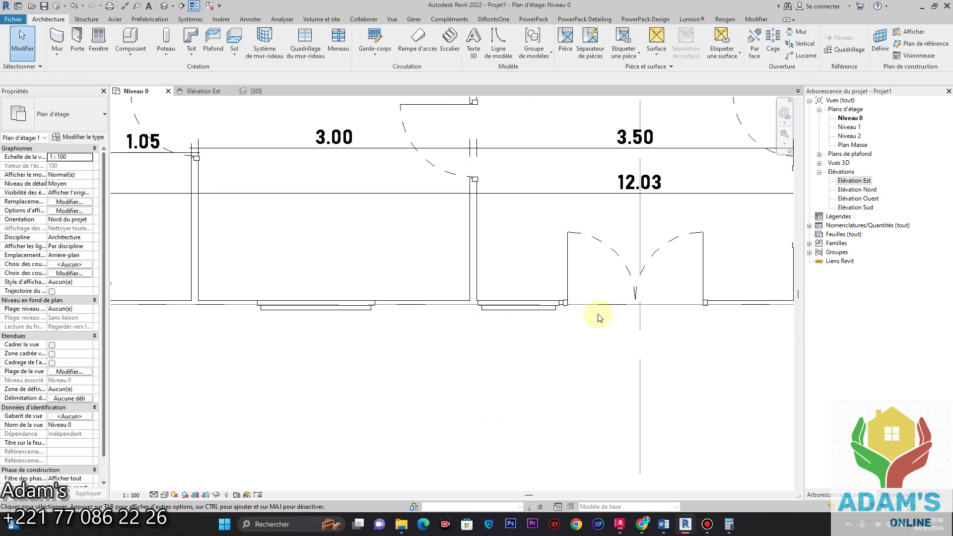
click(527, 320)
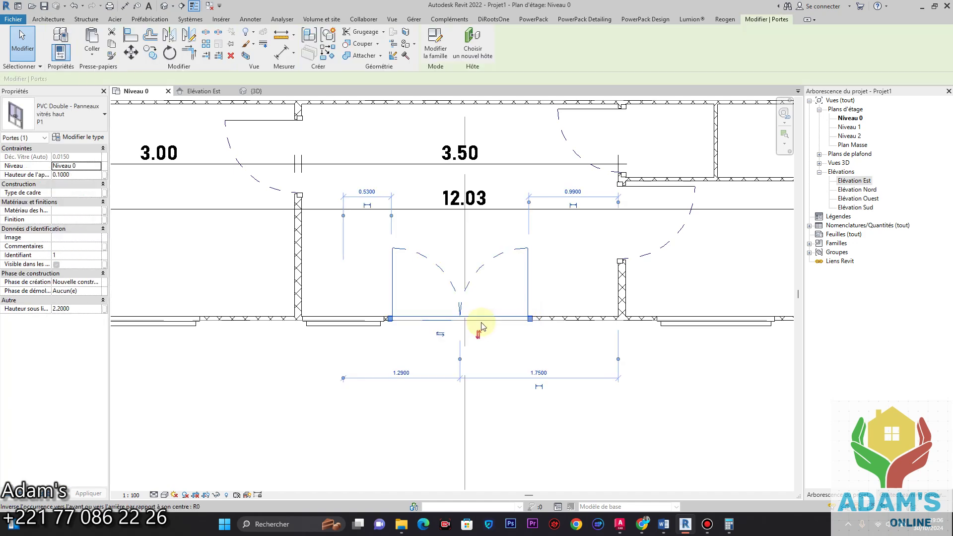
click(372, 324)
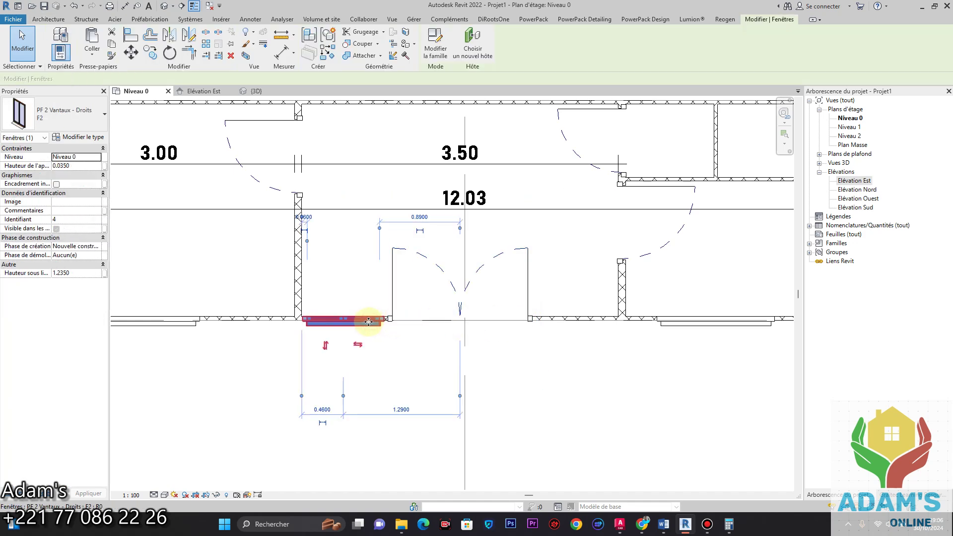
key(Delete)
Step: Place a matching F1 window in the 3.50 m room's upper exterior wall, opposite the double door and centred 1.75 m from each partition
scroll(397, 323, down, 3)
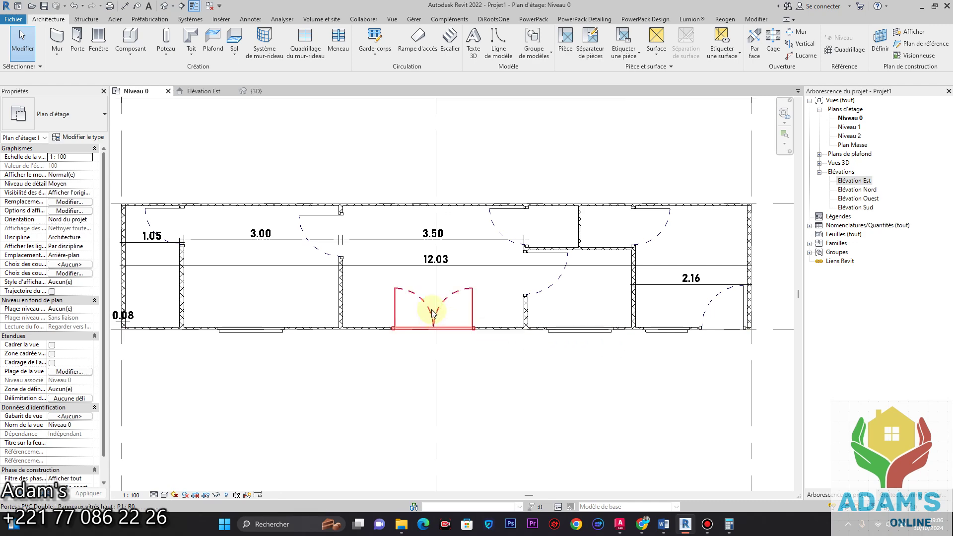
middle_drag(471, 260, 504, 260)
right_click(307, 334)
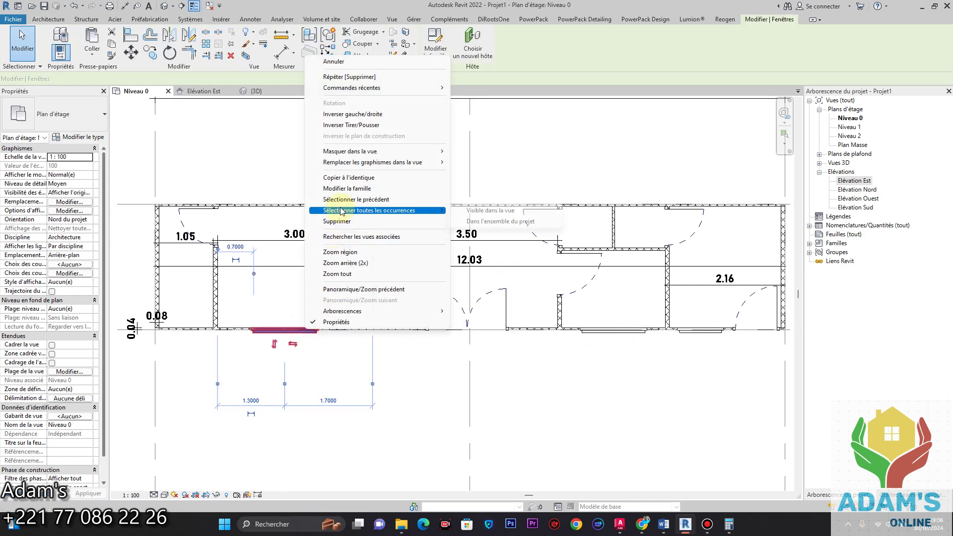
click(353, 179)
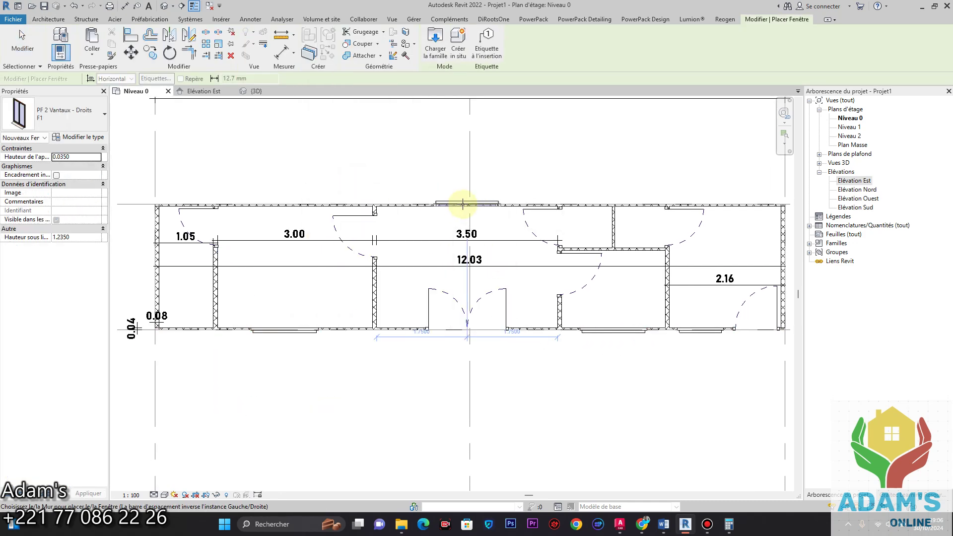
key(Escape)
key(Escape)
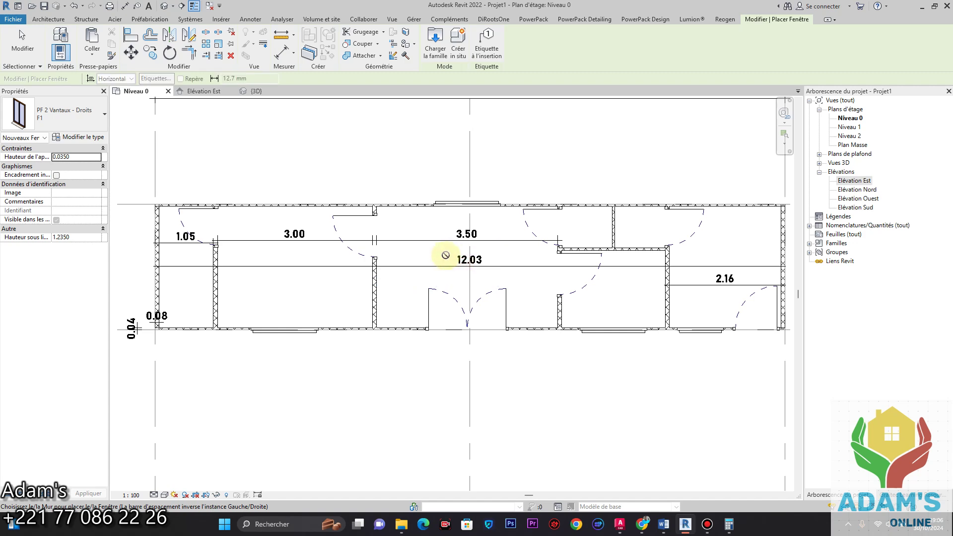
Step: In the 3D view, select all visible F1 windows and set their sill height (Hauteur de l'appui) to 0.8 m
middle_drag(437, 317, 454, 302)
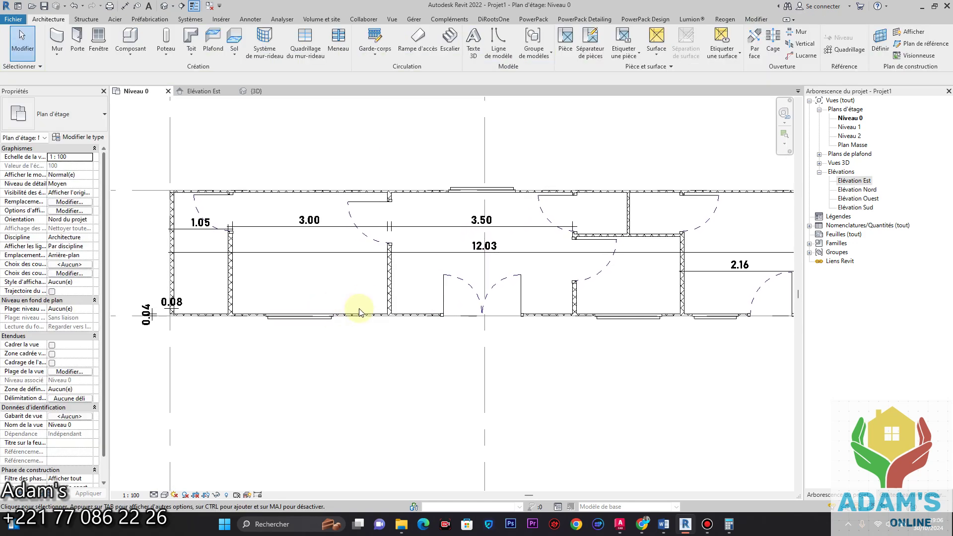
middle_drag(567, 323, 477, 334)
scroll(472, 281, down, 3)
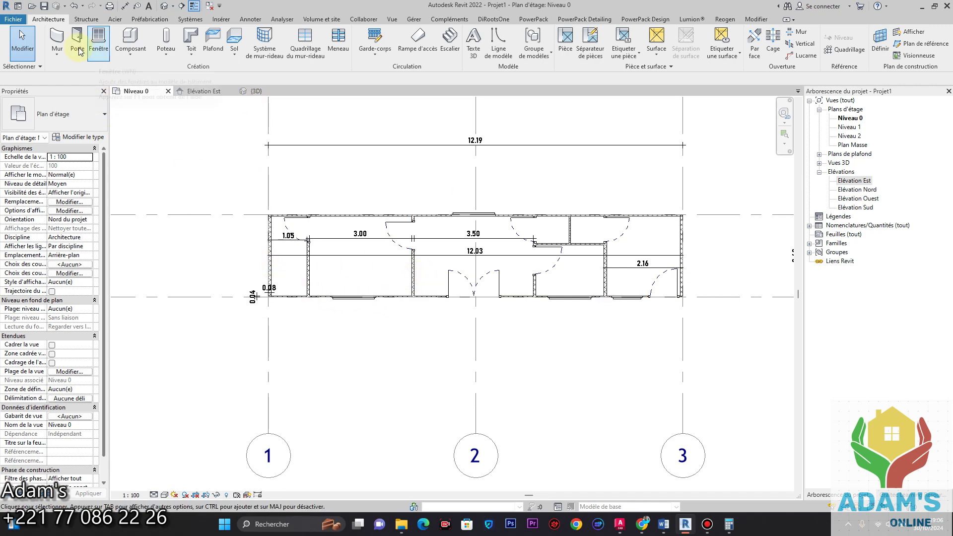
click(256, 92)
scroll(430, 315, down, 5)
scroll(550, 379, up, 2)
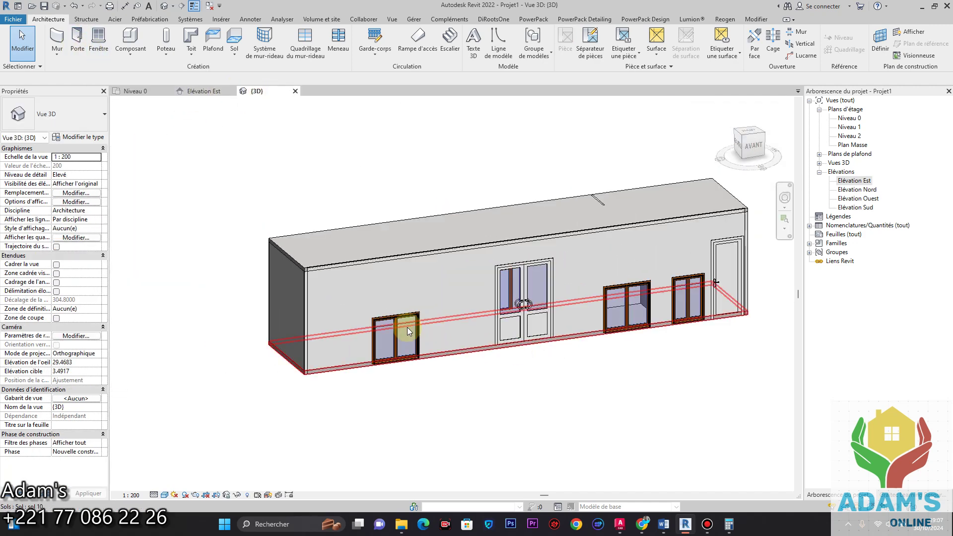
click(407, 326)
right_click(400, 334)
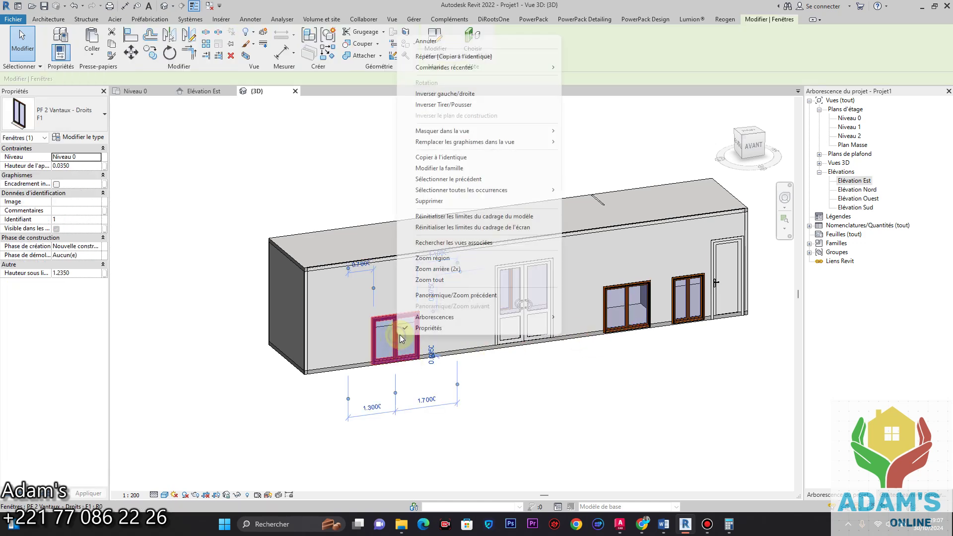
mouse_move(538, 193)
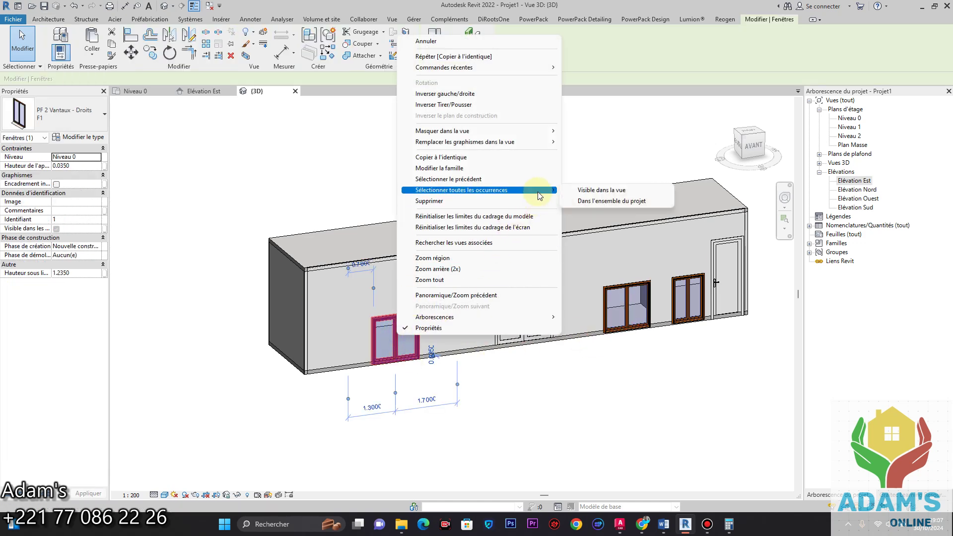
click(584, 193)
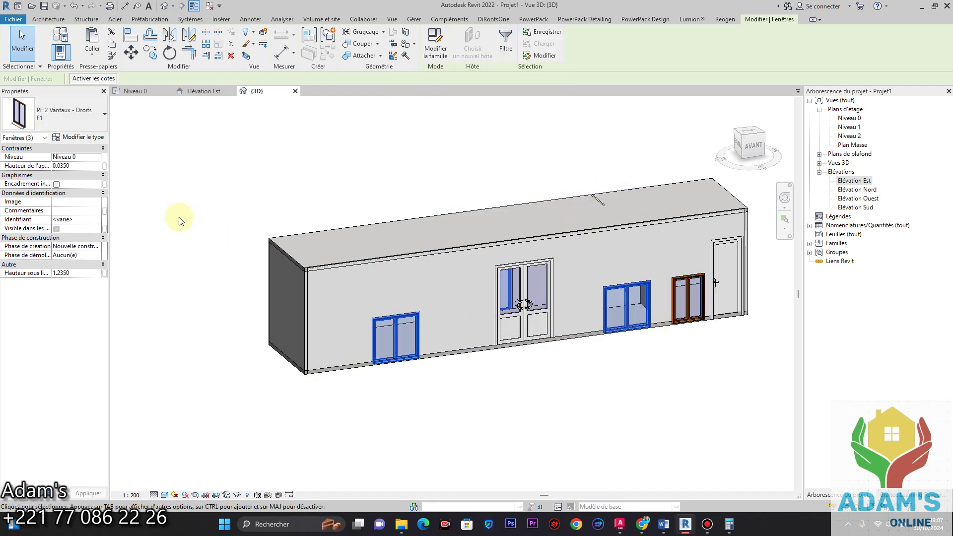
click(83, 168)
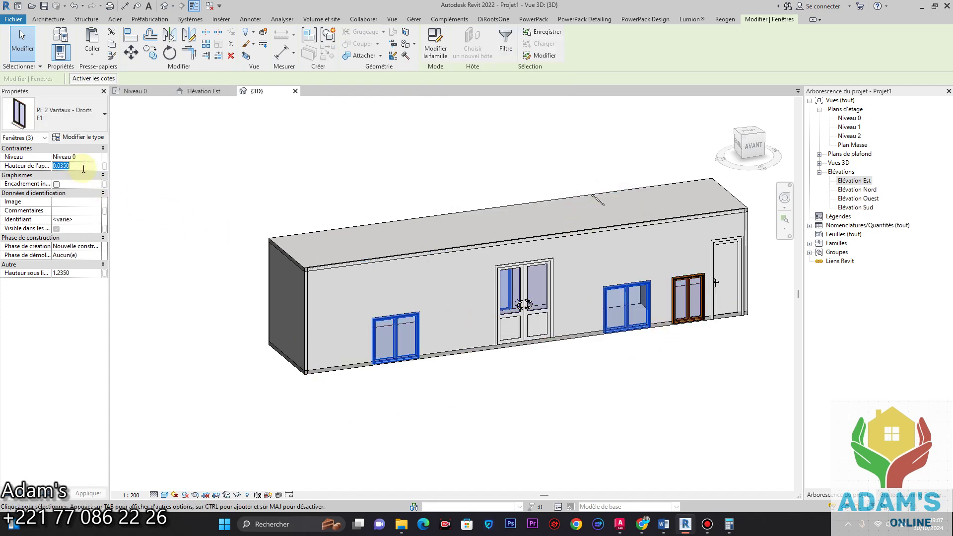
text(0.8)
key(Return)
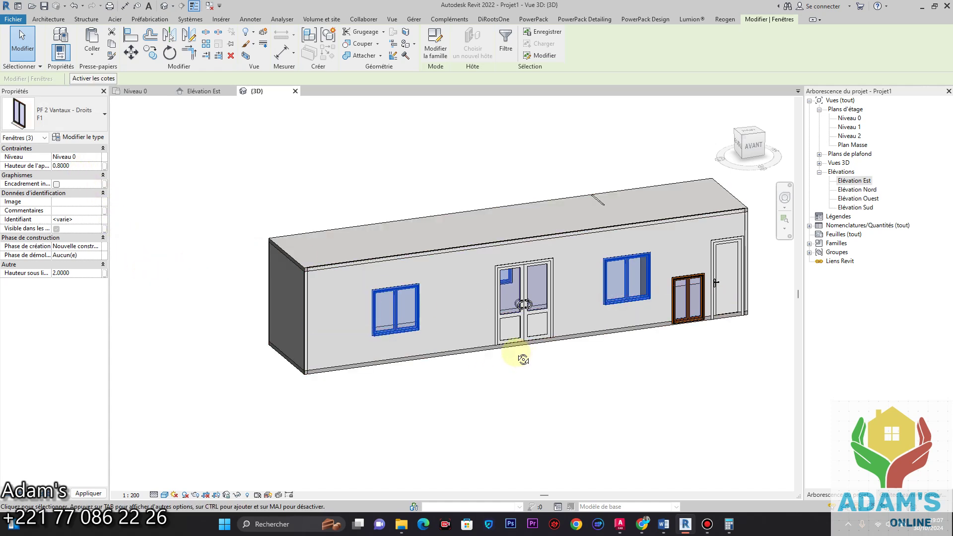
Step: Set the selected F1 windows' sill height to 1 m and check the front facade
shift+middle_drag(517, 358, 479, 323)
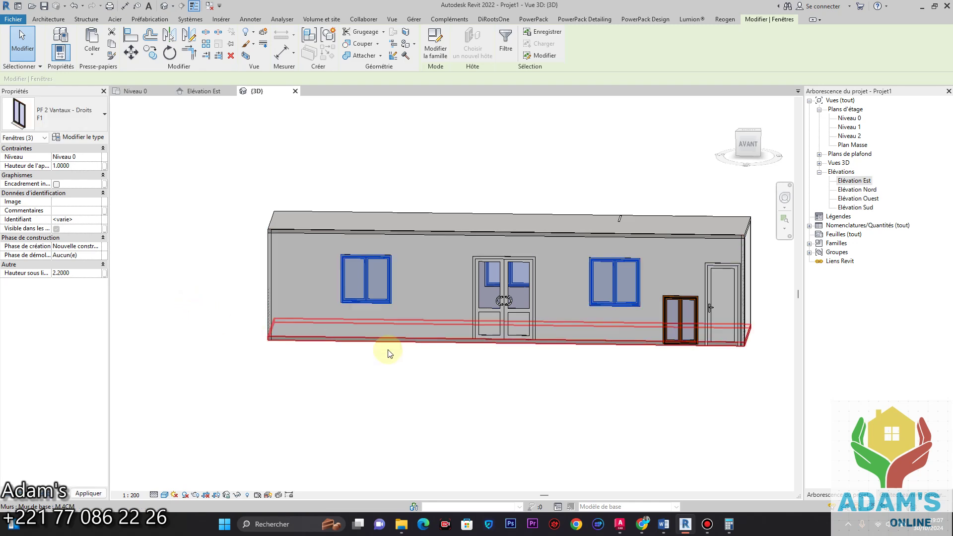
click(550, 420)
shift+middle_drag(510, 365, 462, 318)
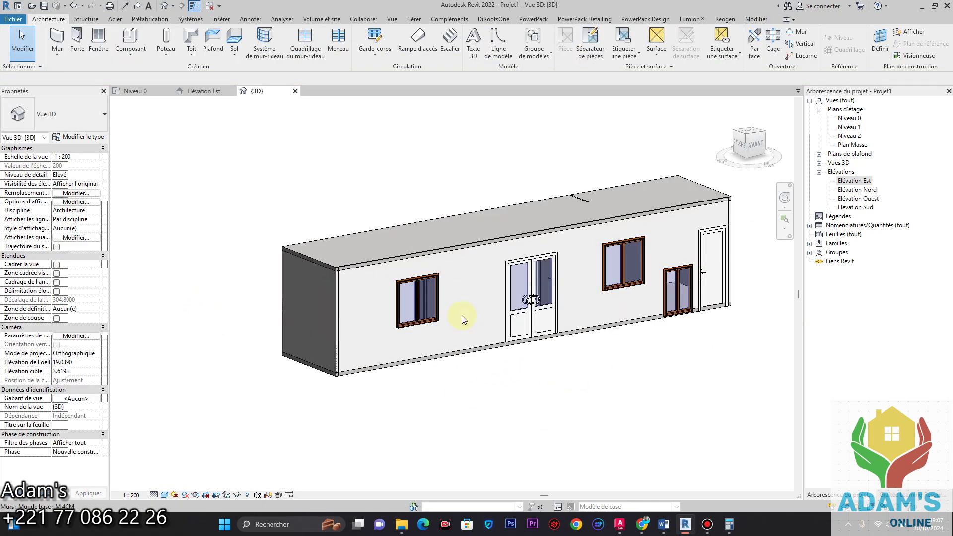
shift+middle_drag(553, 267, 427, 252)
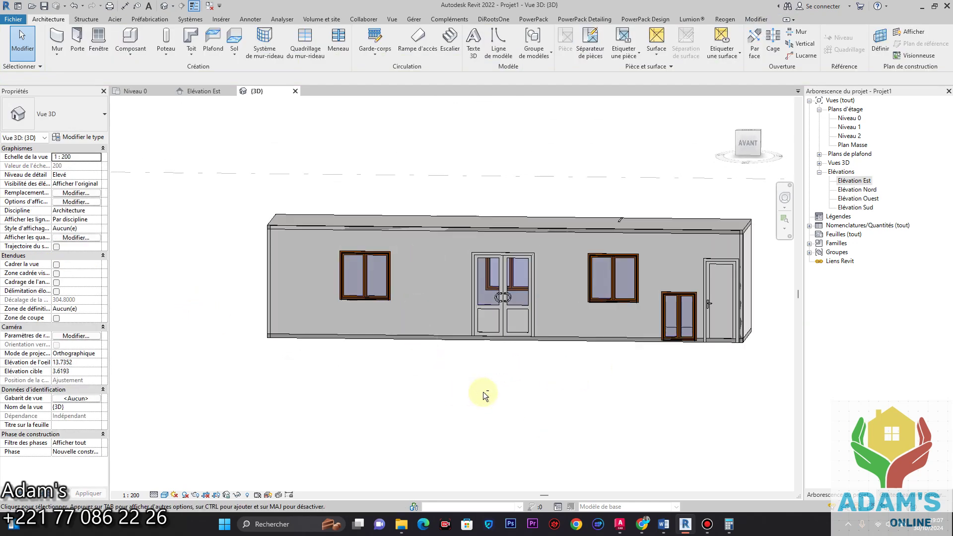
Step: Set the sill height of the narrow F2 window beside the single exterior door to 1 m
shift+middle_drag(484, 392, 521, 417)
click(688, 305)
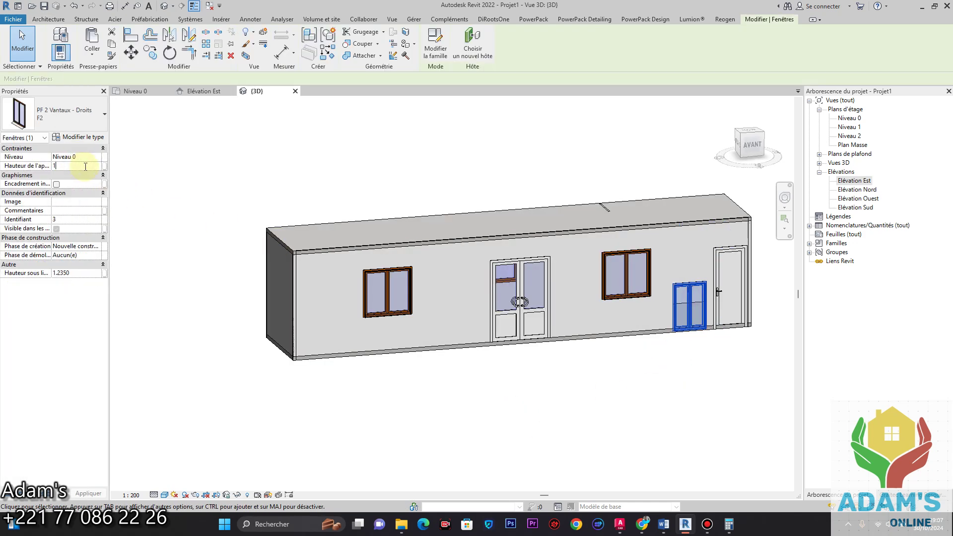
click(576, 436)
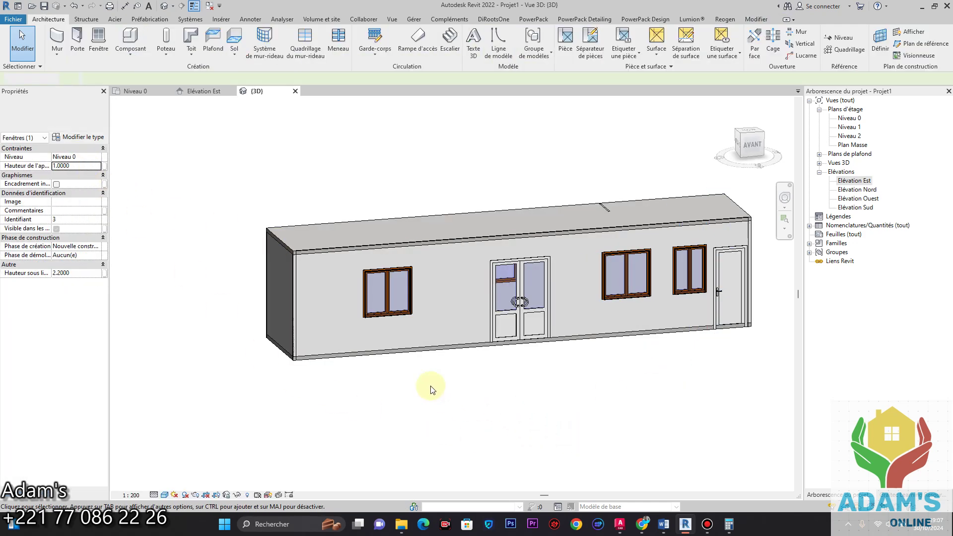
shift+middle_drag(392, 398, 308, 415)
click(448, 297)
click(453, 378)
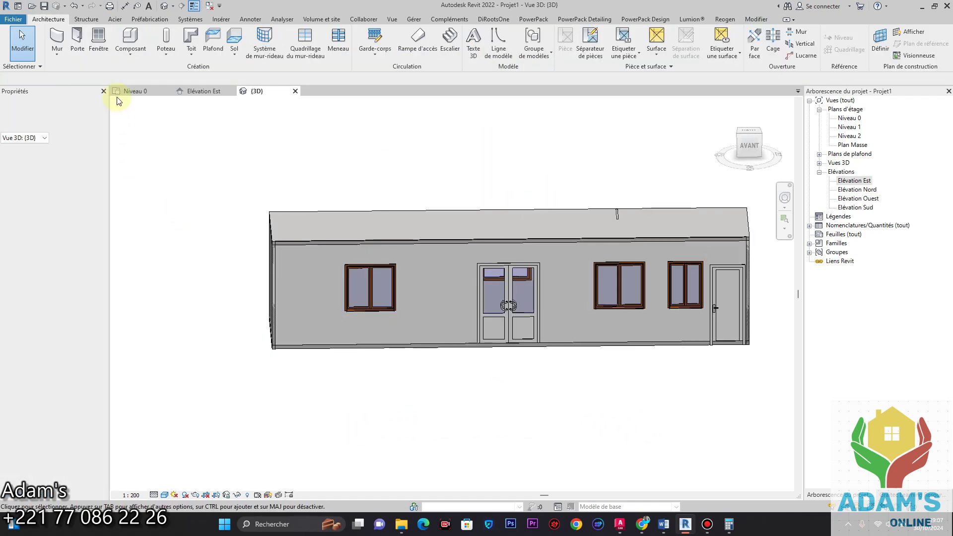
Step: Return to the Niveau 0 floor plan and view its left rooms
click(128, 91)
scroll(393, 330, down, 3)
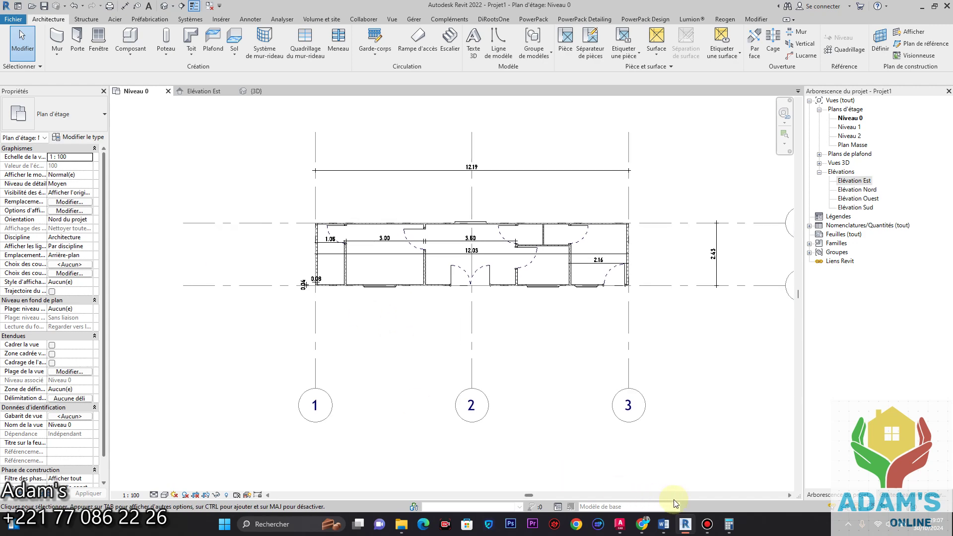
click(706, 525)
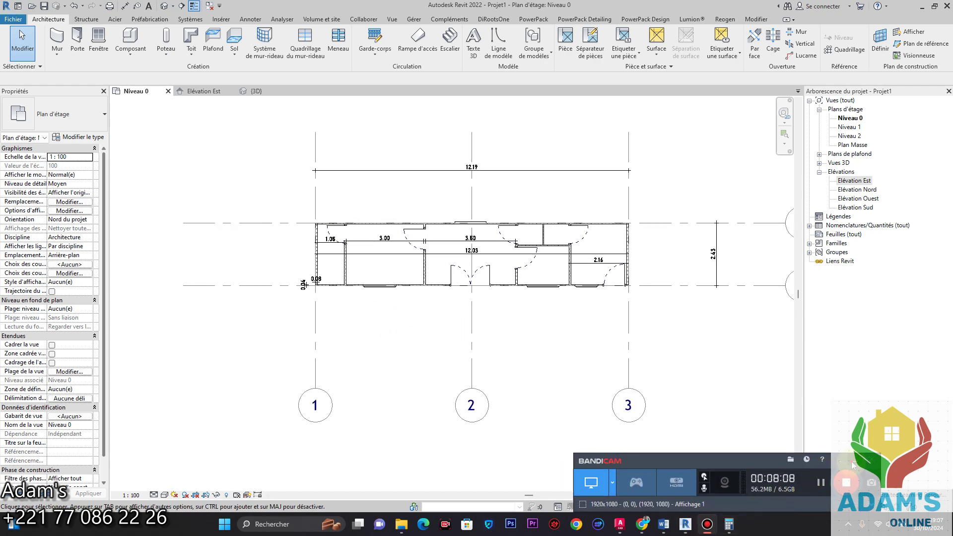
scroll(320, 278, up, 5)
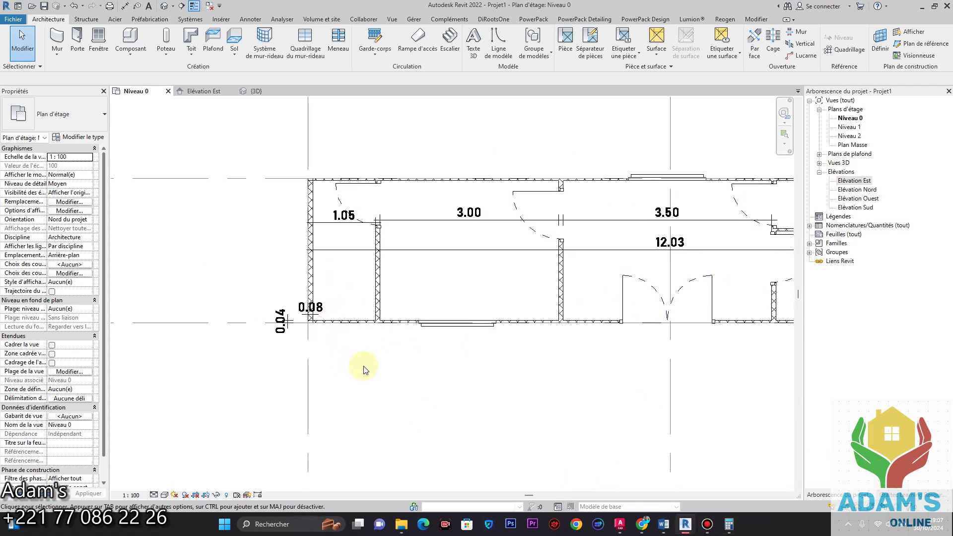
Step: Create window type F3 by duplicating the 1 Vantail - Droit 0.60 m x 0.95 m type, with height and width set to 0.50 m
click(99, 48)
click(60, 117)
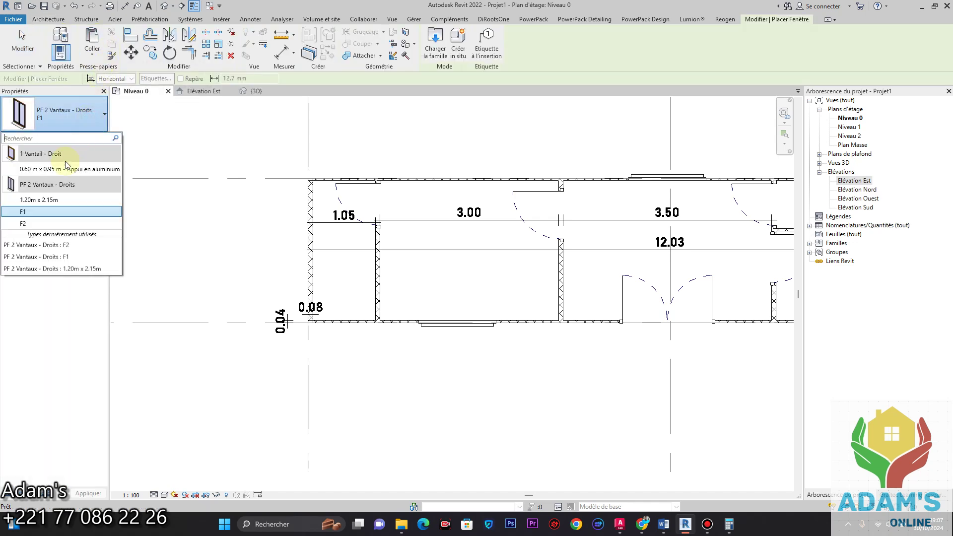
click(63, 168)
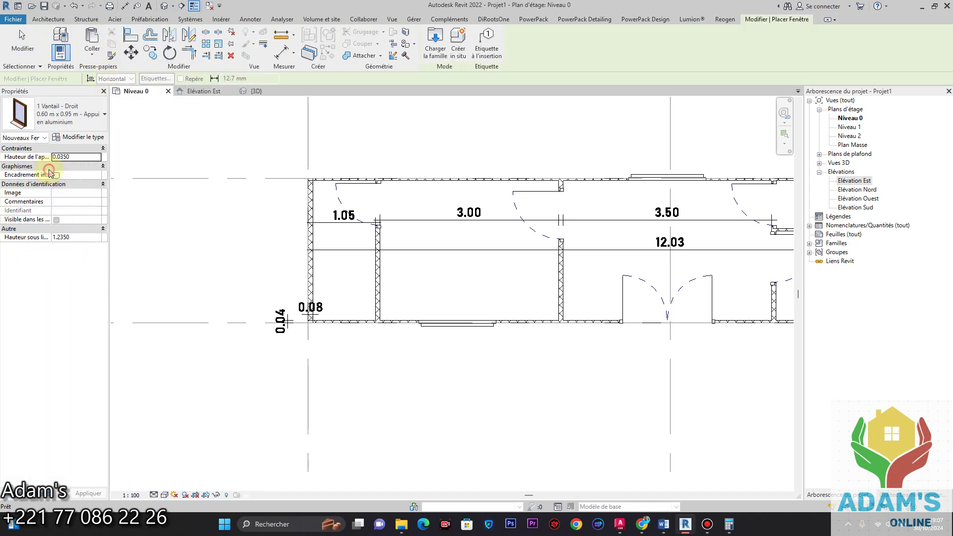
click(79, 137)
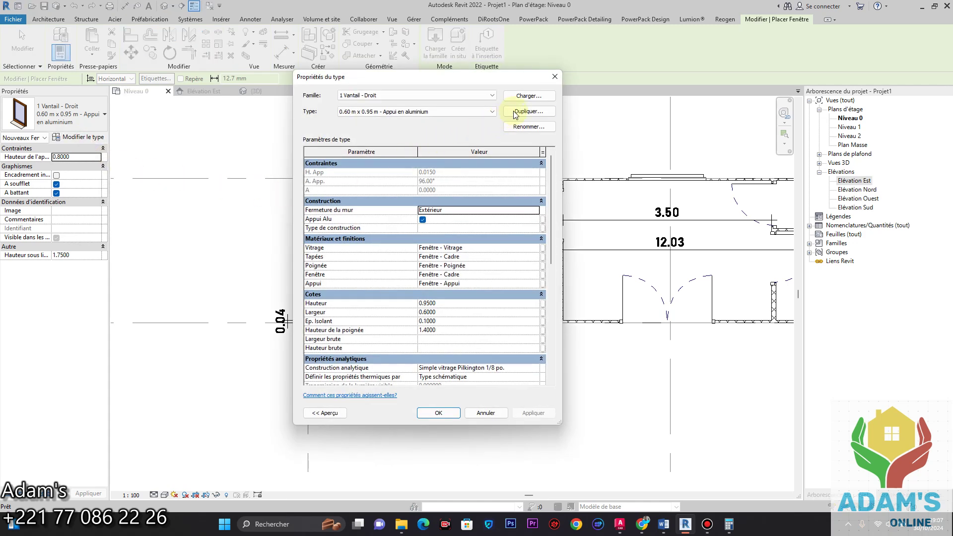
click(517, 113)
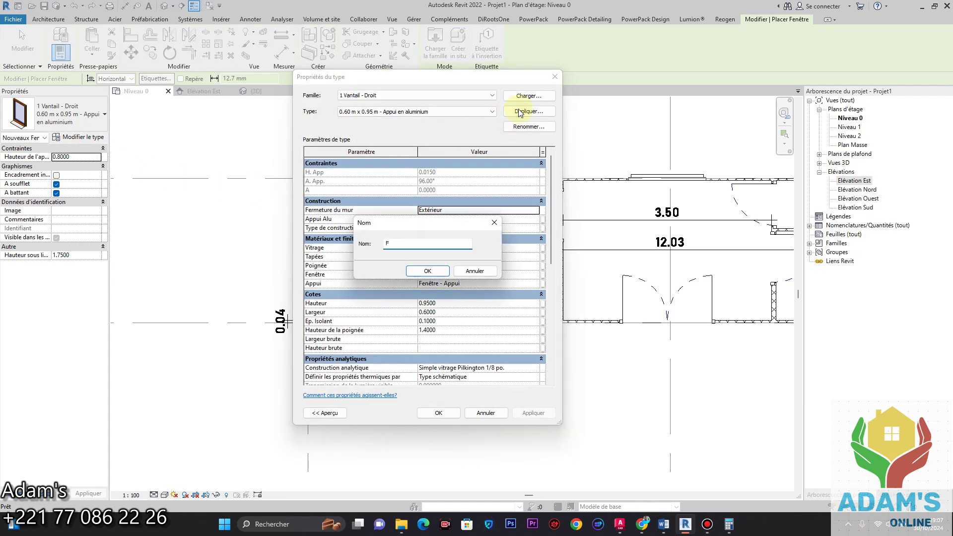
click(427, 270)
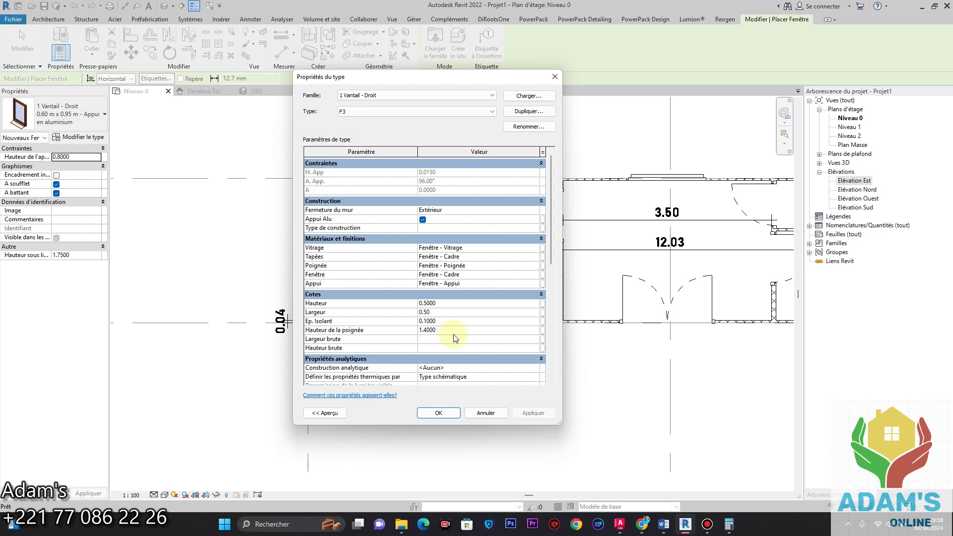
click(438, 413)
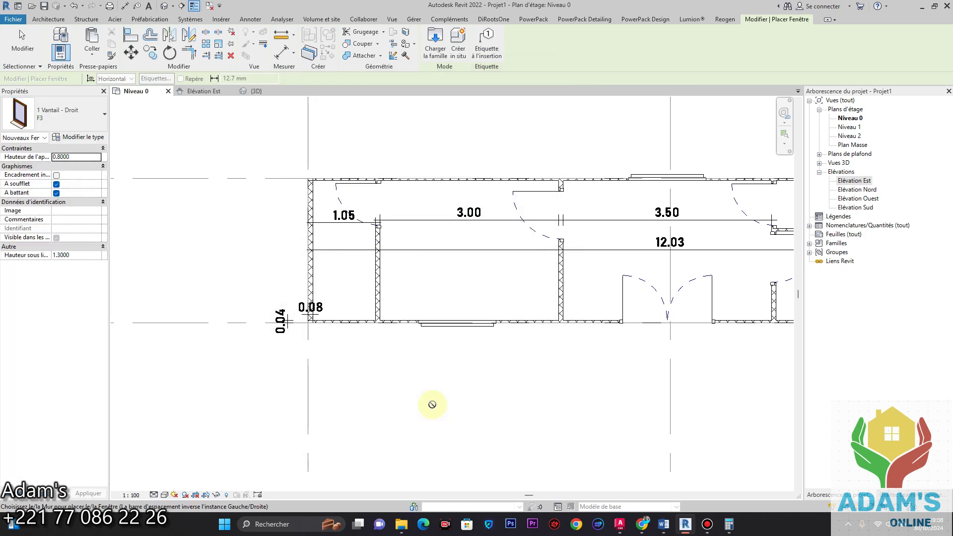
Step: Place an F3 window in the front wall of the 1.05 m wide room, centred between its side walls
scroll(350, 329, up, 3)
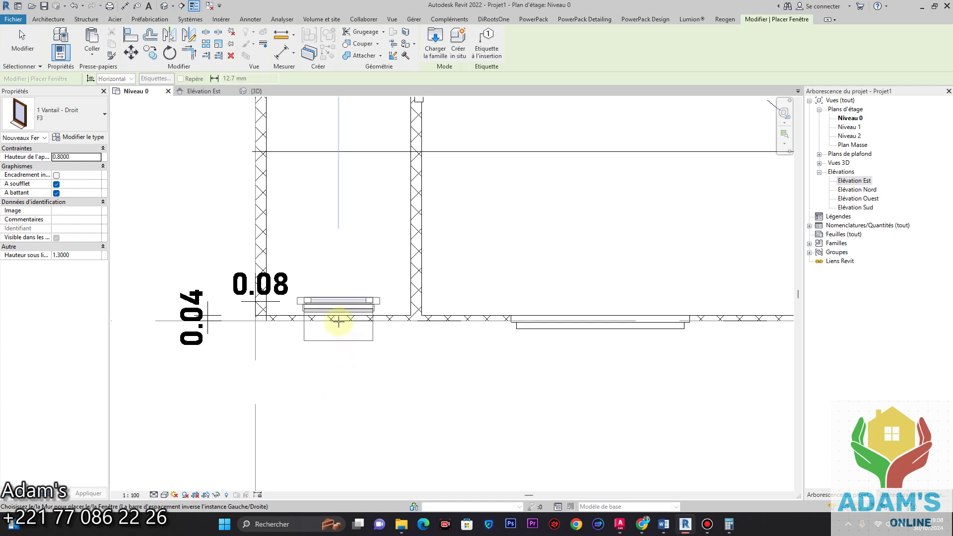
click(339, 320)
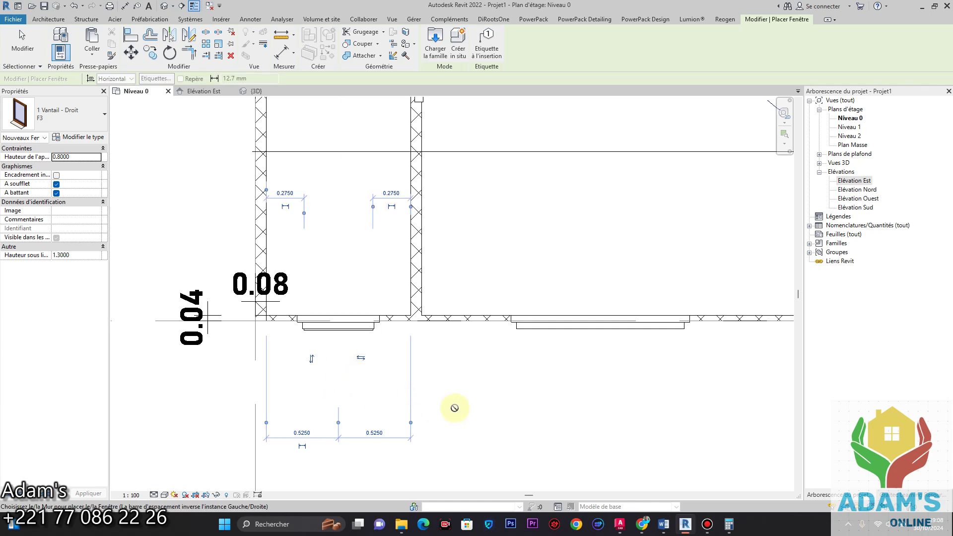
right_click(454, 181)
click(485, 188)
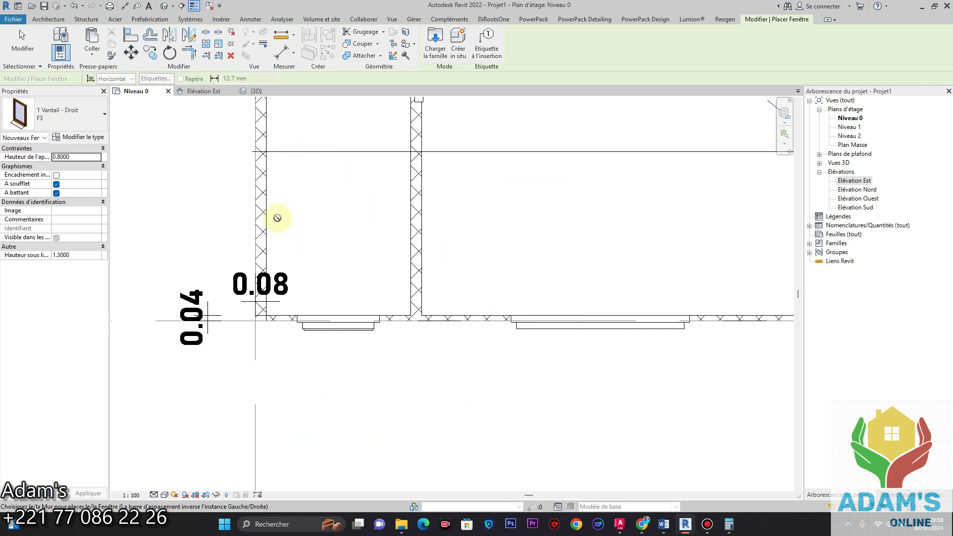
Step: Place an F3 window in the rear wall of each of the two small adjoining rooms and end window placement
scroll(325, 256, down, 2)
scroll(491, 288, down, 2)
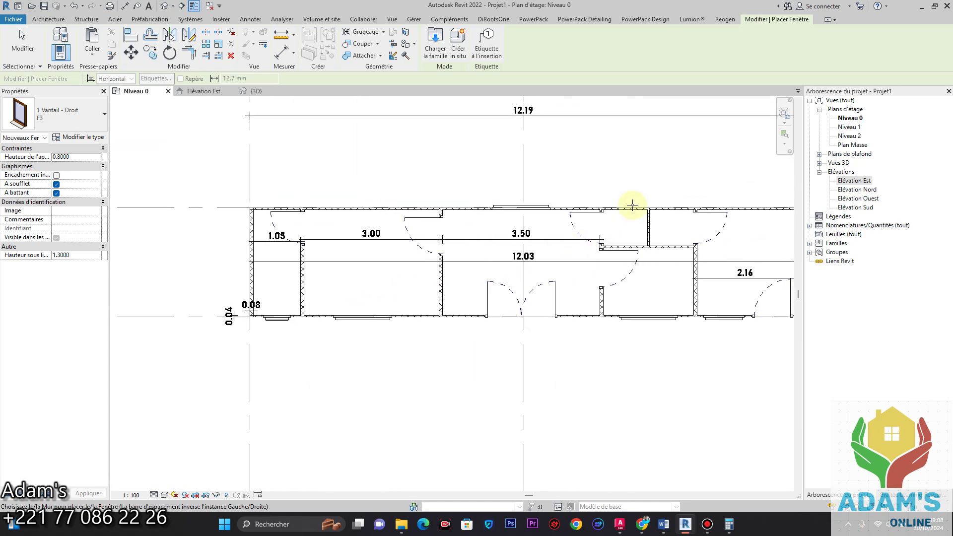
scroll(618, 214, up, 3)
click(617, 220)
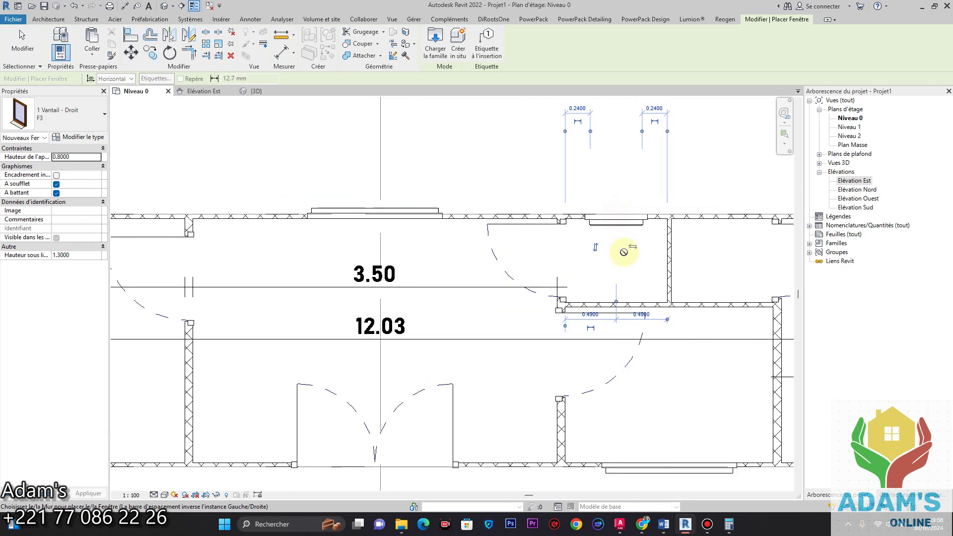
middle_drag(670, 261, 438, 287)
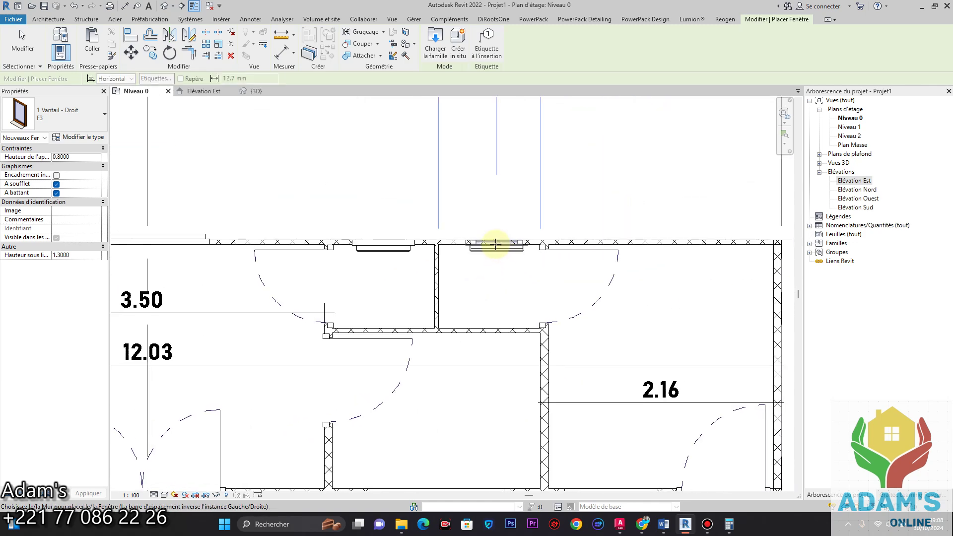
click(490, 245)
right_click(496, 279)
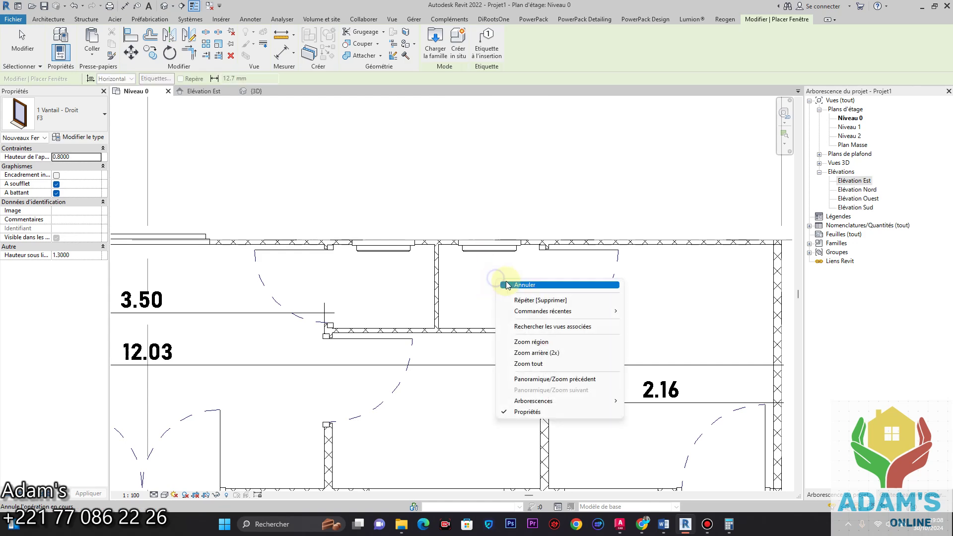
click(508, 285)
right_click(532, 294)
click(550, 300)
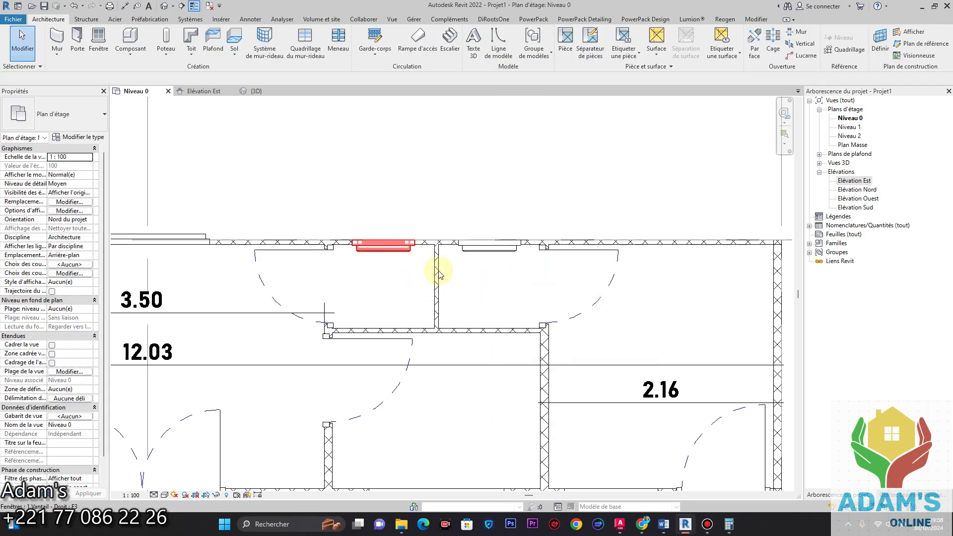
Step: In the 3D view, select the F3 window on the front facade and set its sill height to 1.3 m
scroll(439, 274, down, 2)
click(256, 91)
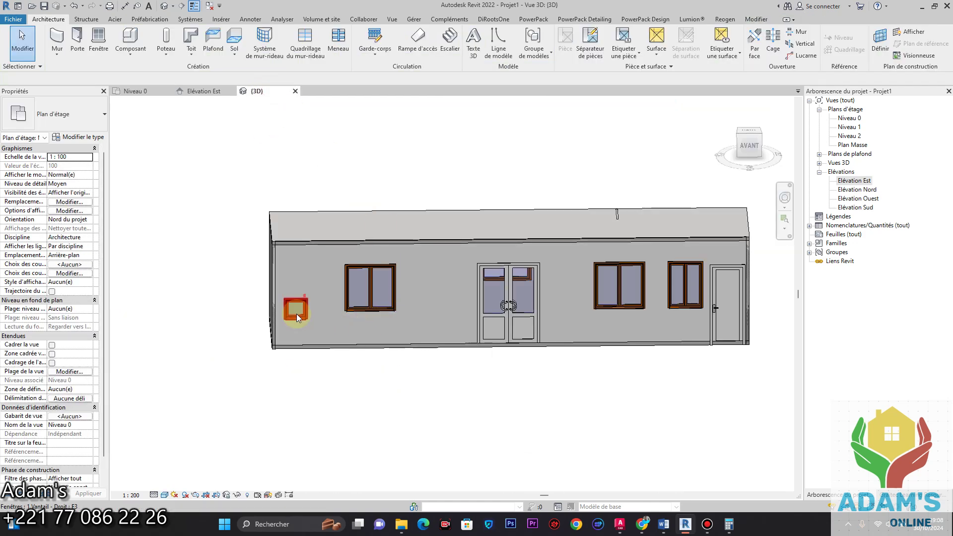
click(296, 315)
shift+middle_drag(375, 366, 312, 328)
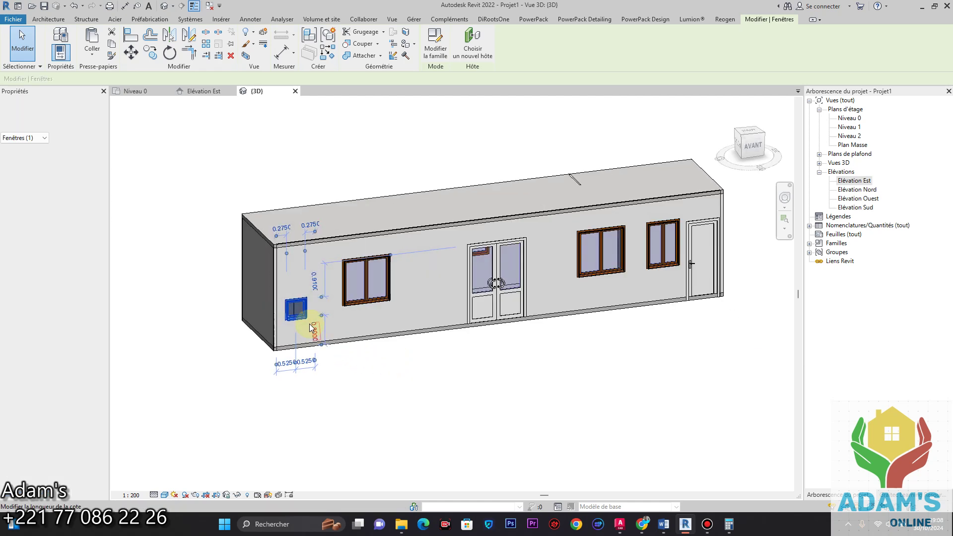
scroll(312, 328, up, 5)
scroll(354, 326, down, 3)
scroll(389, 196, up, 1)
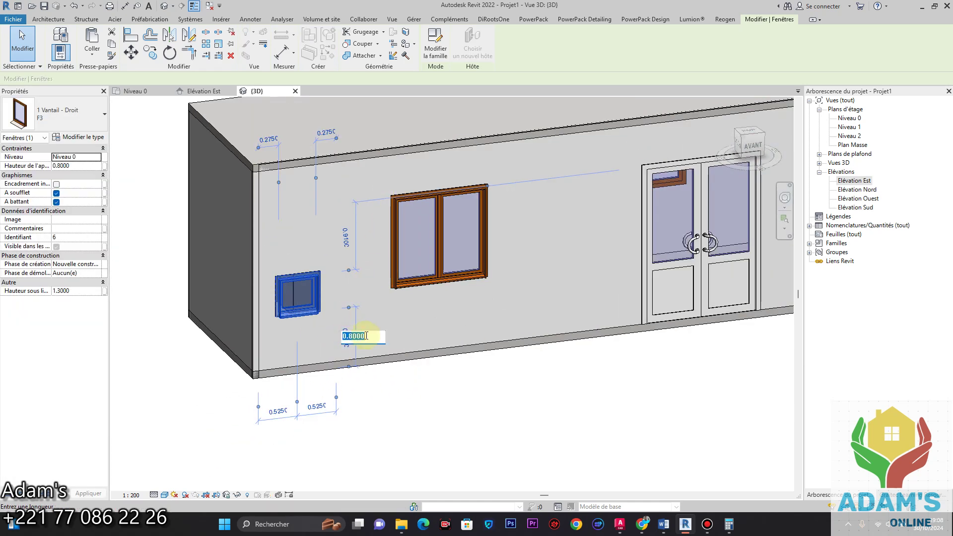
key(Return)
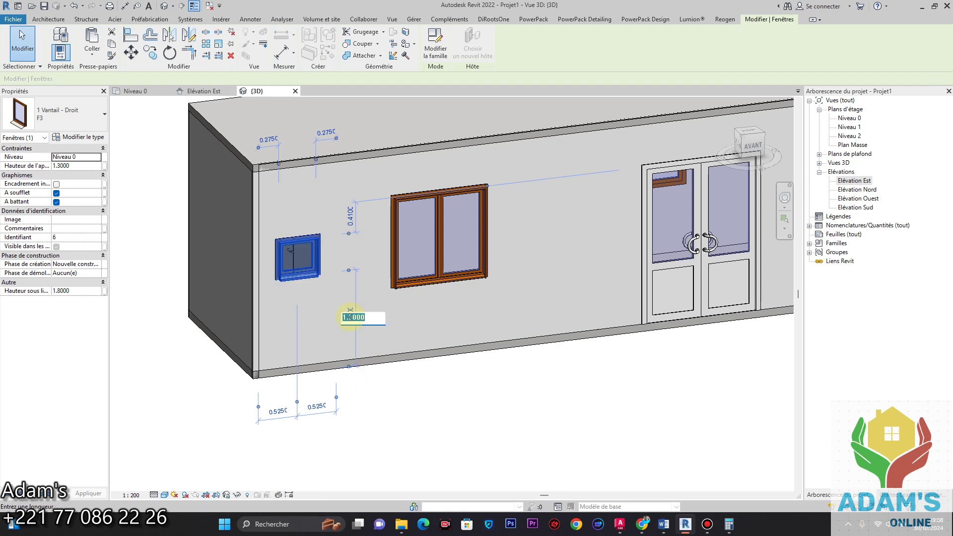
Step: Raise the front F3 window's sill height to 1.7 m and deselect it
text(1.7)
key(Return)
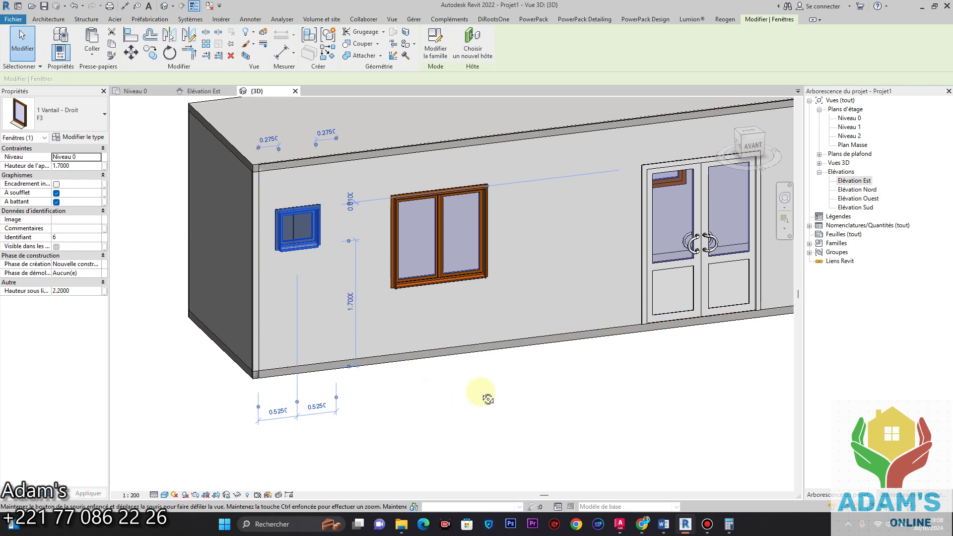
mouse_move(487, 397)
shift+middle_down()
mouse_move(447, 357)
mouse_move(460, 328)
mouse_move(507, 371)
mouse_move(477, 410)
shift+middle_up()
key(Escape)
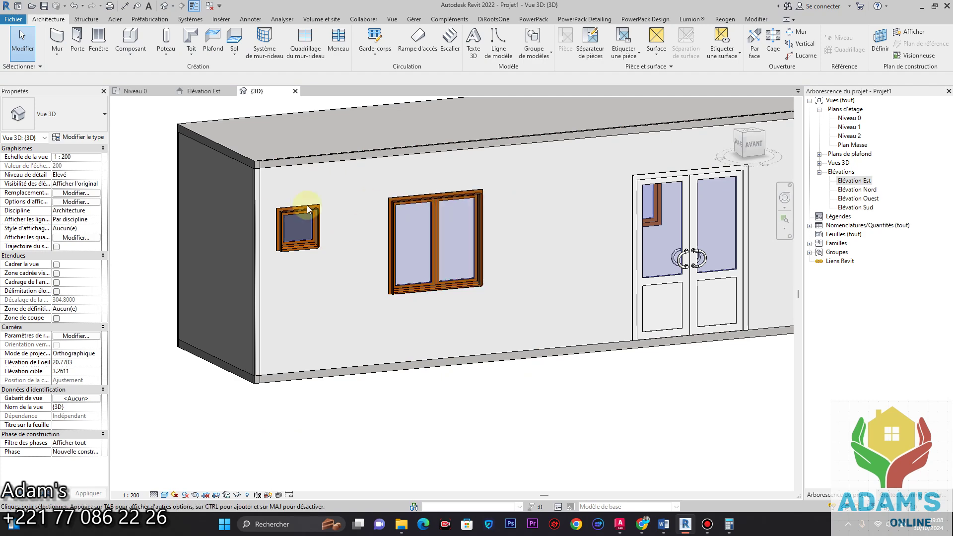
Step: Select both F3 windows on the rear facade in 3D and examine which way they face
scroll(298, 214, down, 3)
shift+middle_drag(593, 307, 360, 310)
scroll(248, 307, up, 3)
scroll(248, 308, up, 1)
click(361, 313)
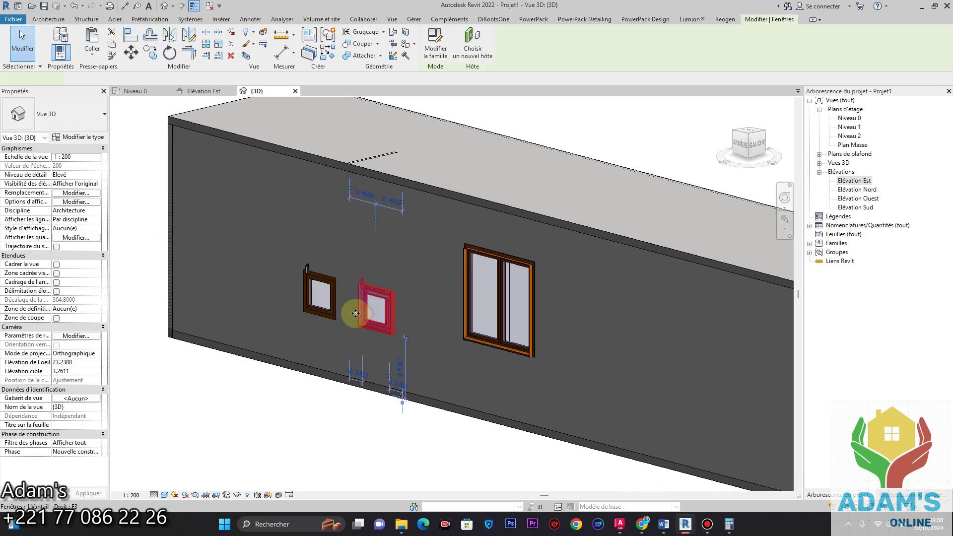
ctrl+click(331, 312)
ctrl+click(359, 314)
scroll(350, 308, up, 2)
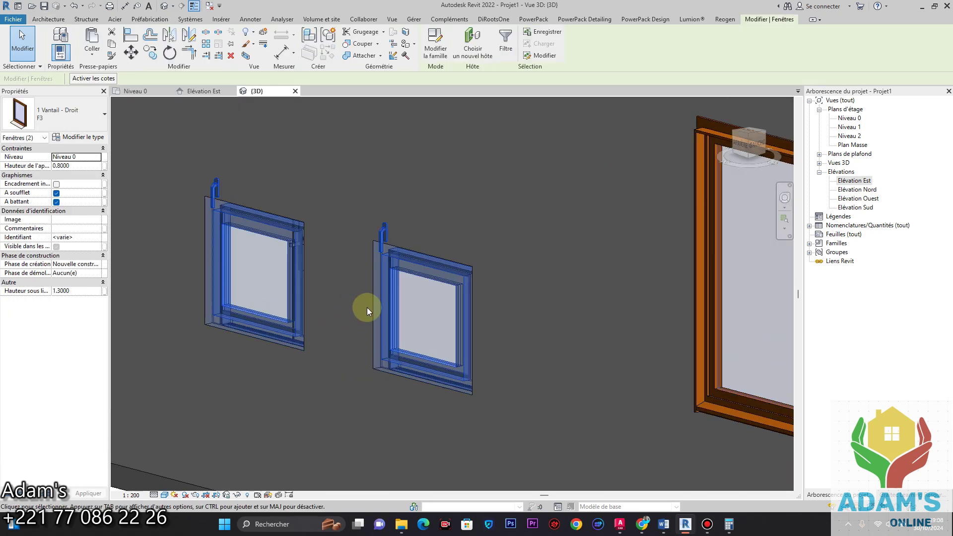
scroll(368, 308, down, 4)
click(258, 396)
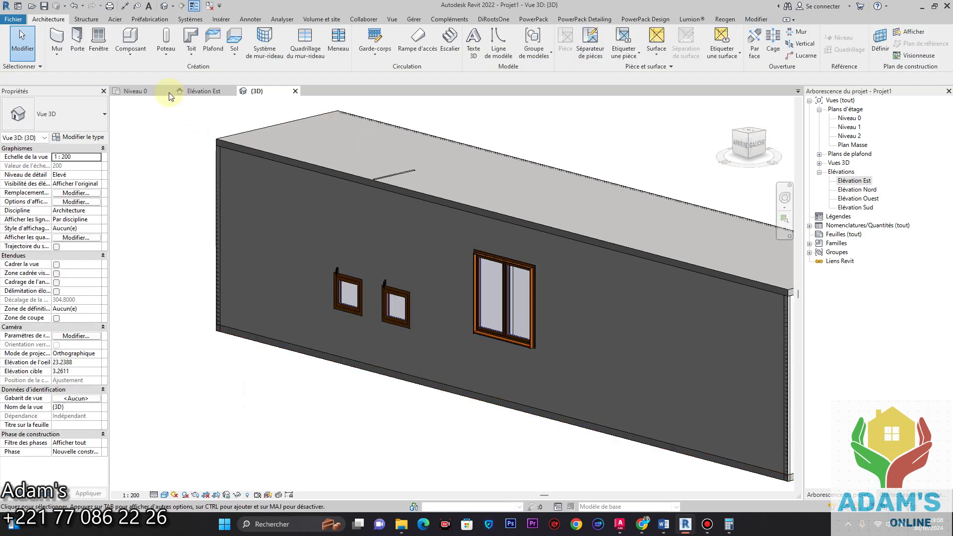
Step: Compare the orientation of the front F3 window in the Niveau 0 plan and in the 3D view
click(145, 91)
middle_drag(328, 293, 553, 243)
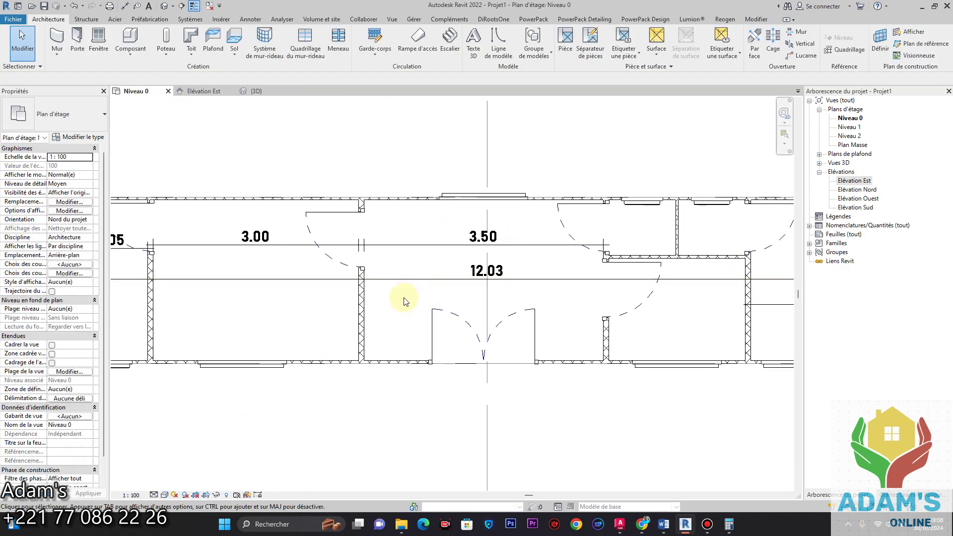
scroll(403, 296, down, 1)
middle_drag(427, 313, 435, 313)
scroll(293, 351, up, 1)
scroll(278, 342, up, 2)
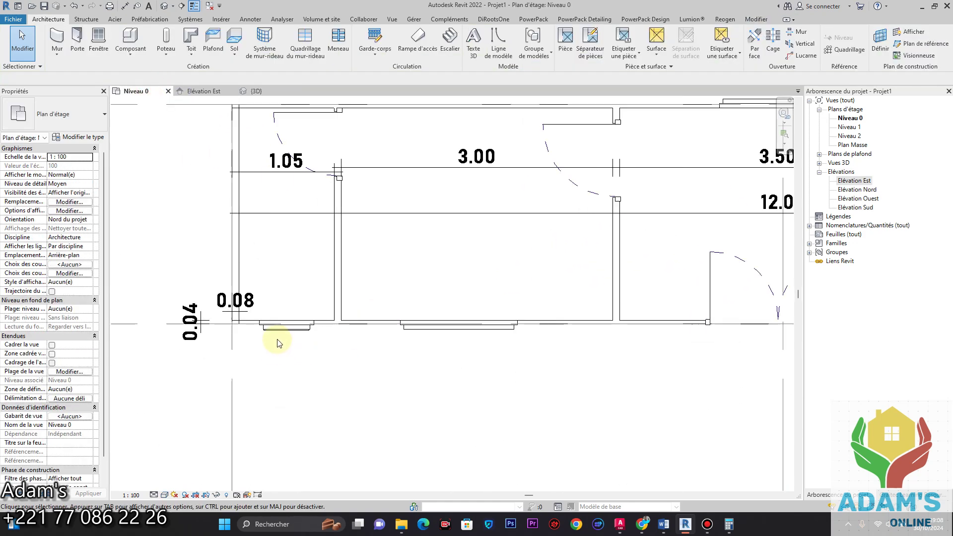
click(257, 91)
scroll(481, 335, down, 3)
shift+middle_drag(481, 335, 571, 320)
scroll(539, 291, up, 4)
scroll(537, 293, up, 4)
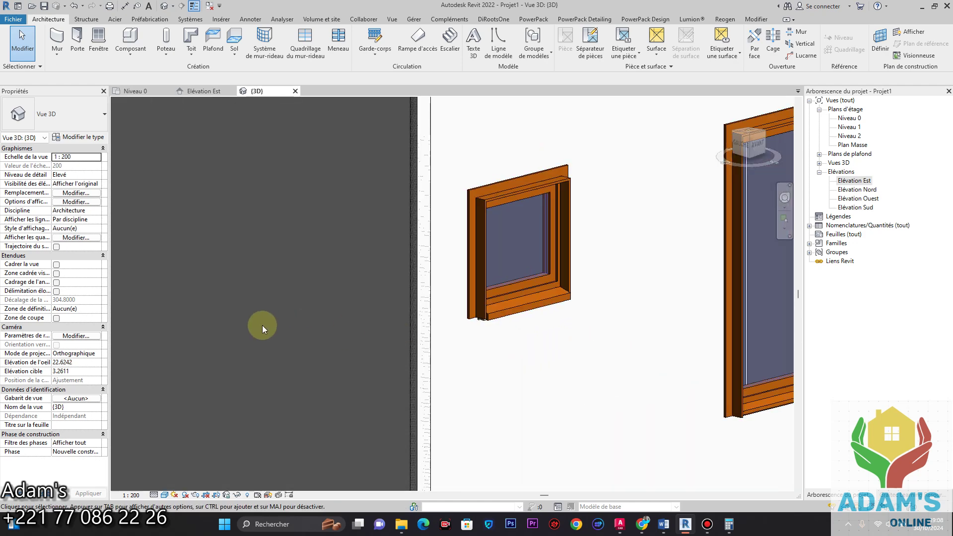
scroll(262, 326, down, 2)
Step: Flip the front F3 window's interior and exterior sides in the Niveau 0 plan and check it in 3D
click(135, 91)
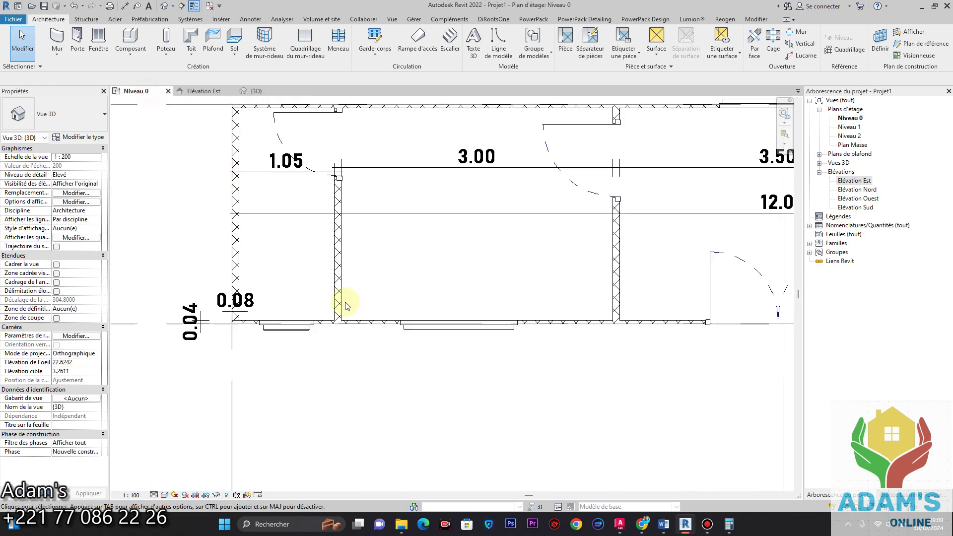
click(286, 326)
click(269, 349)
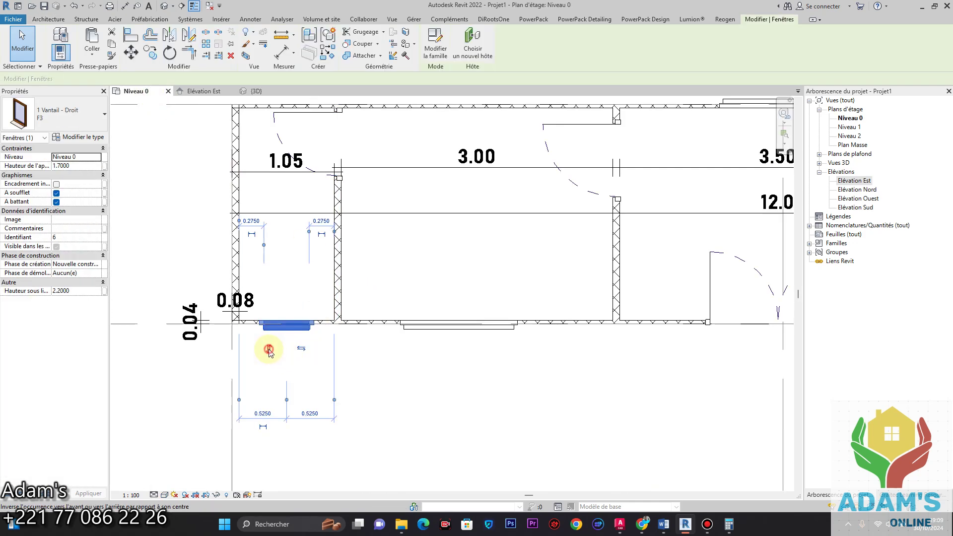
click(243, 90)
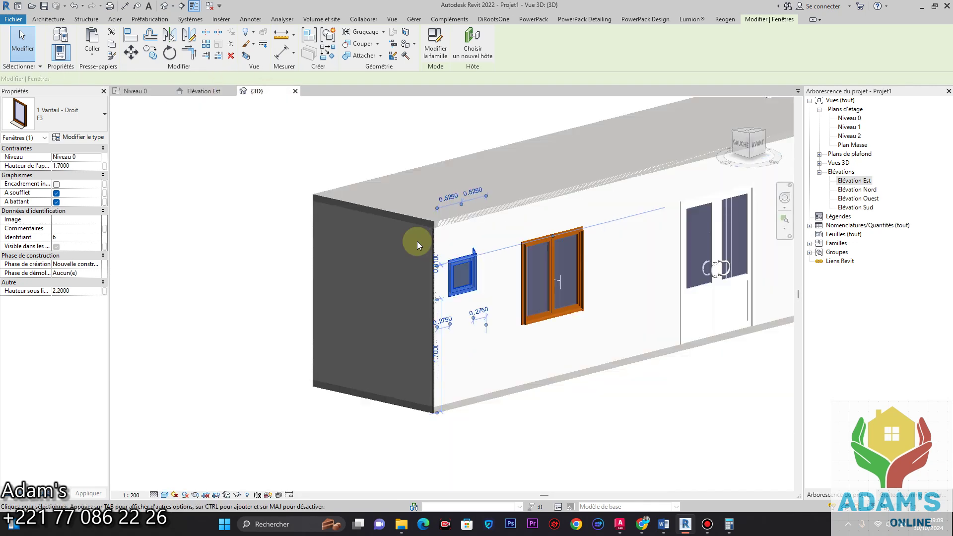
click(598, 432)
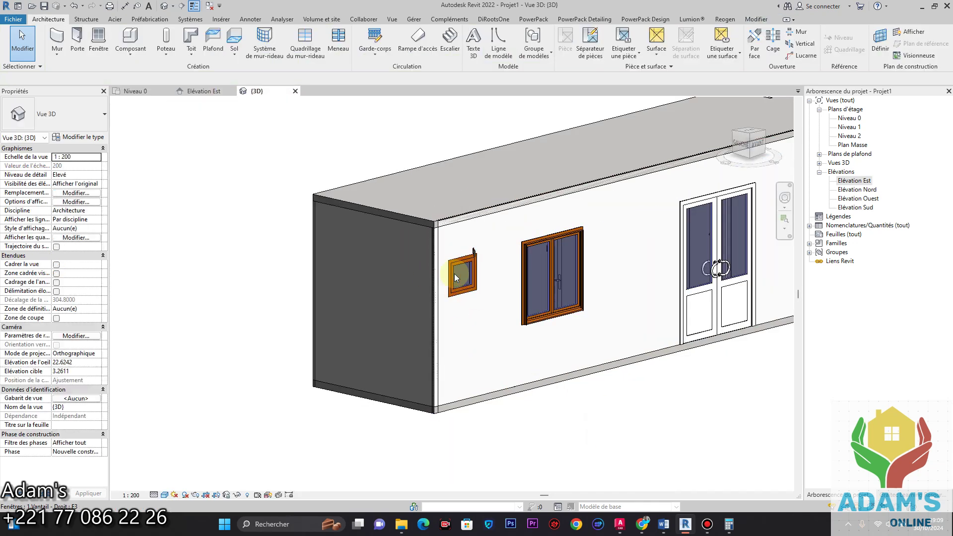
Step: In the Niveau 0 plan, flip the front F3 window back to its original facing and deselect it
click(141, 92)
click(293, 313)
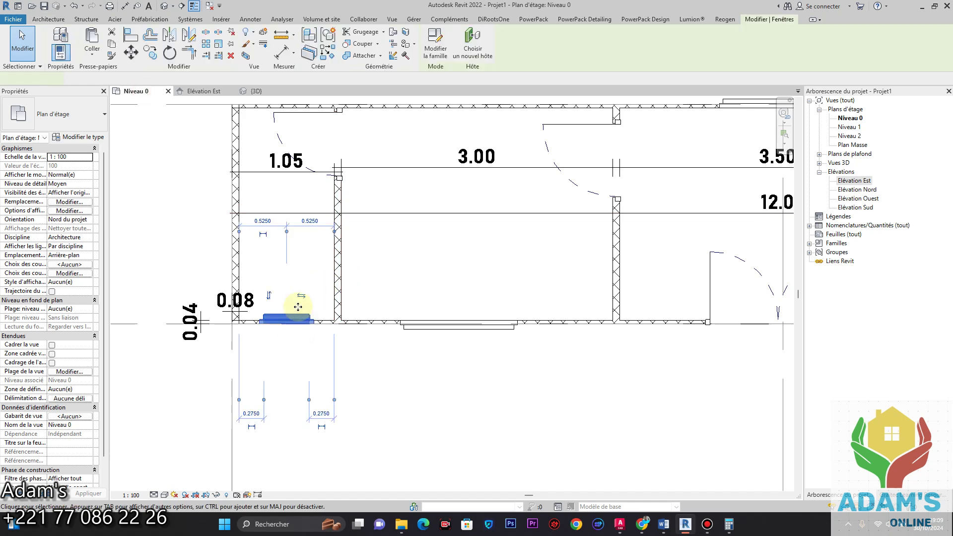
click(270, 296)
click(395, 380)
Step: Flip both rear-wall F3 windows so their exterior sides face outside, and return to the 3D view
scroll(422, 308, down, 3)
middle_drag(474, 301, 240, 421)
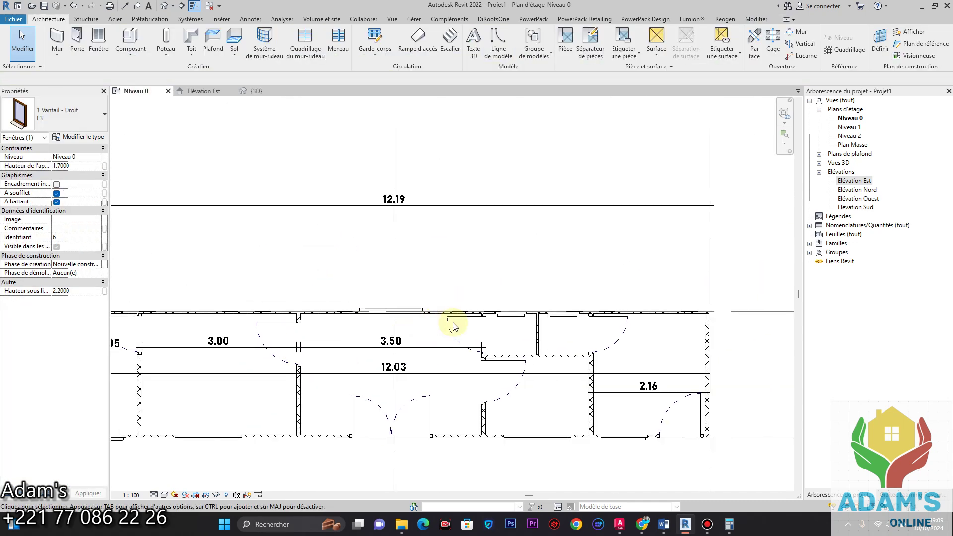
scroll(453, 326, up, 2)
click(503, 316)
scroll(503, 318, up, 2)
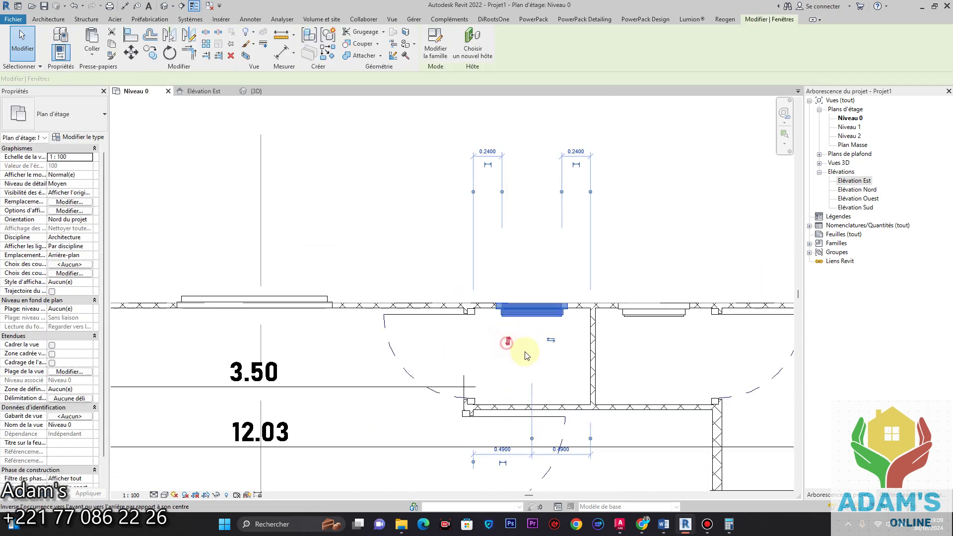
click(648, 312)
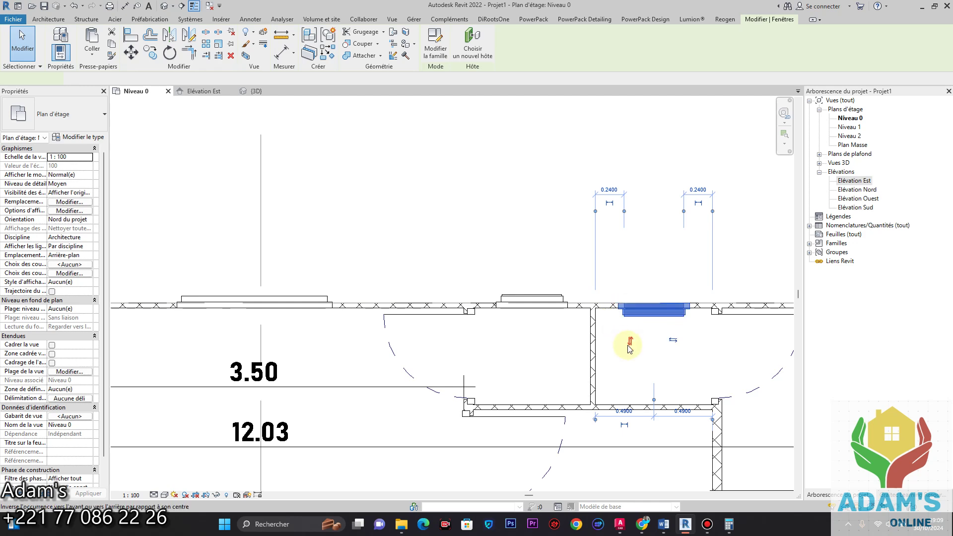
click(256, 91)
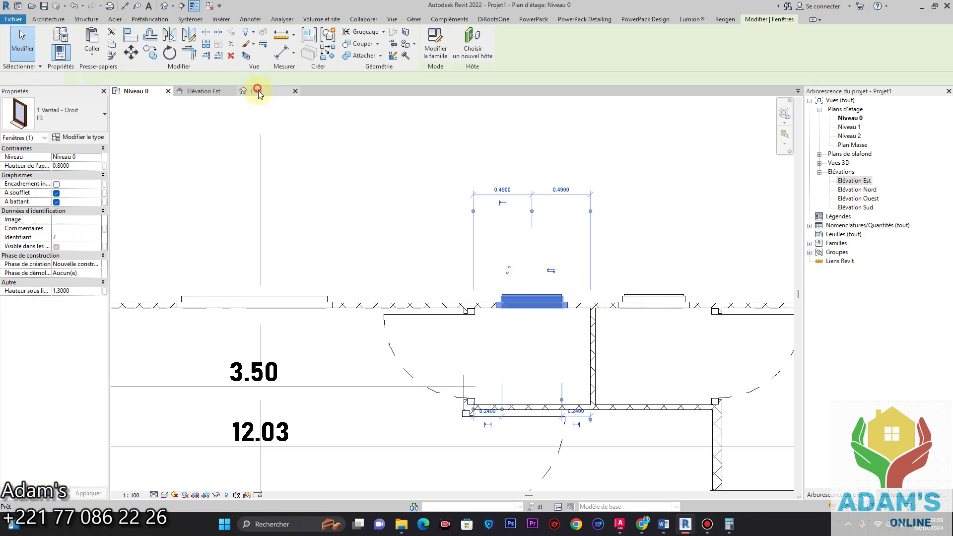
Step: Set the sill height of the P2 door at the end of the front facade to 0.10
shift+middle_drag(378, 241, 389, 361)
click(445, 388)
shift+middle_drag(454, 359, 583, 370)
scroll(591, 261, up, 4)
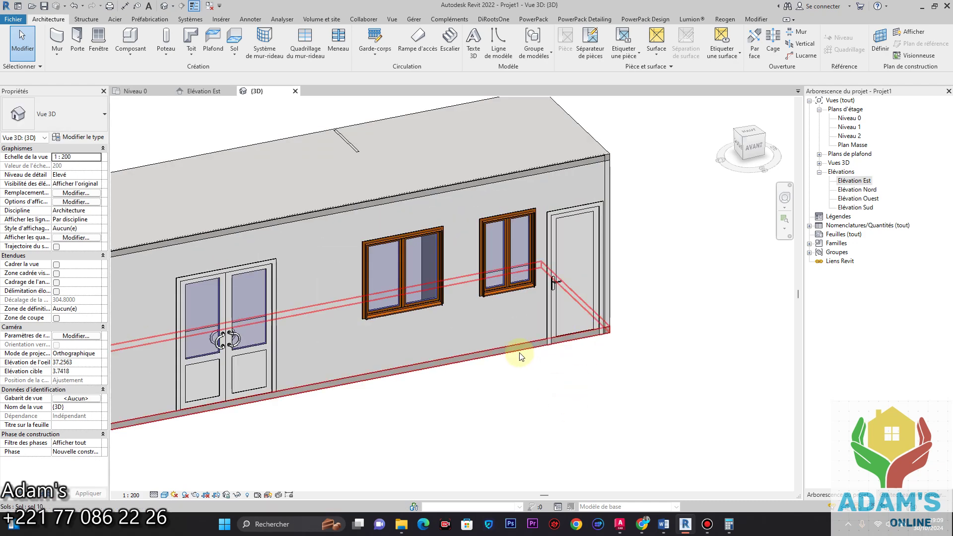
click(555, 288)
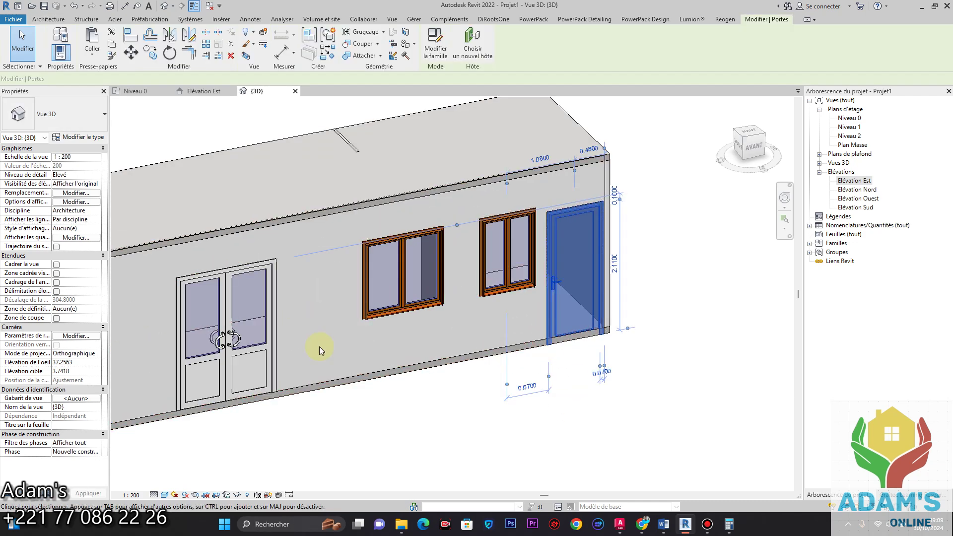
click(77, 165)
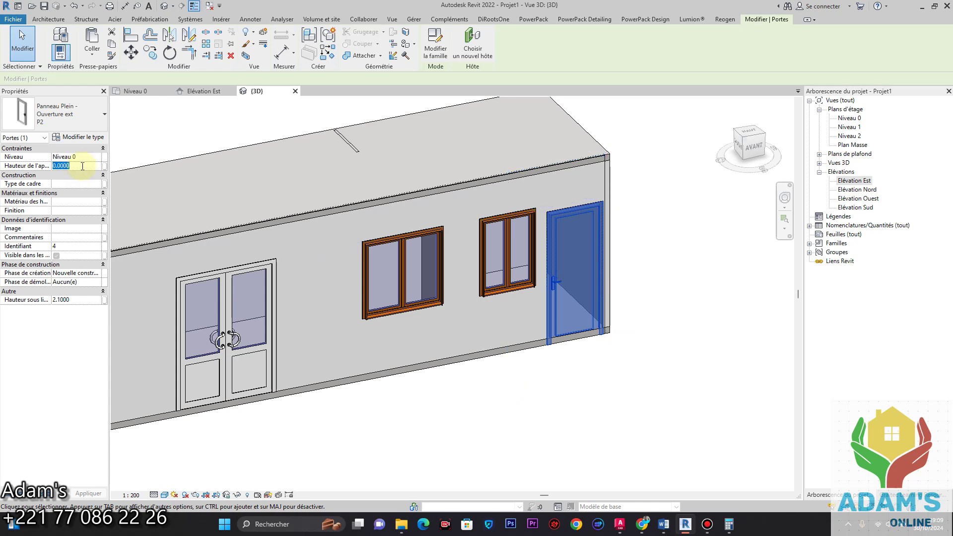
text(0.10)
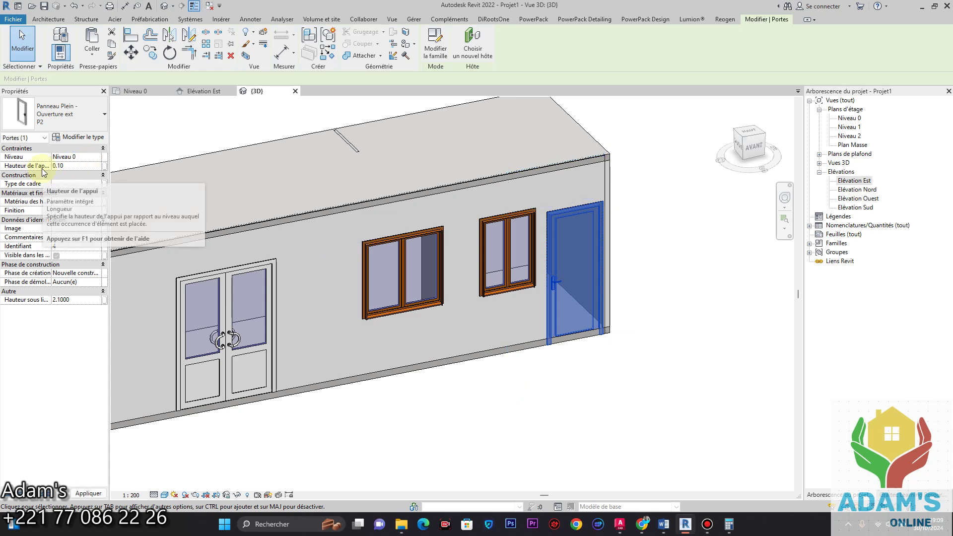
click(593, 380)
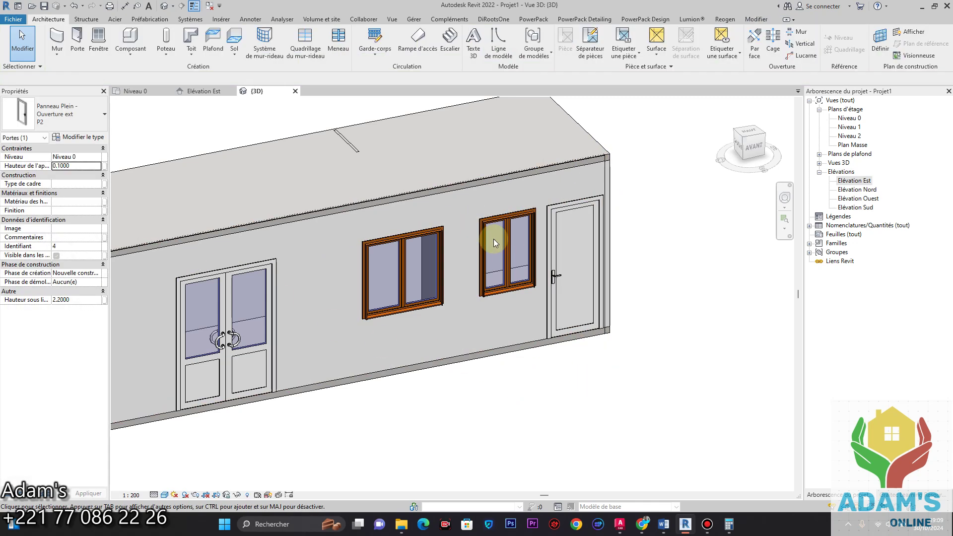
Step: Examine the P2 door, the front facade openings and the end wall from several sides in the 3D view
shift+middle_drag(494, 239, 476, 279)
scroll(501, 284, up, 1)
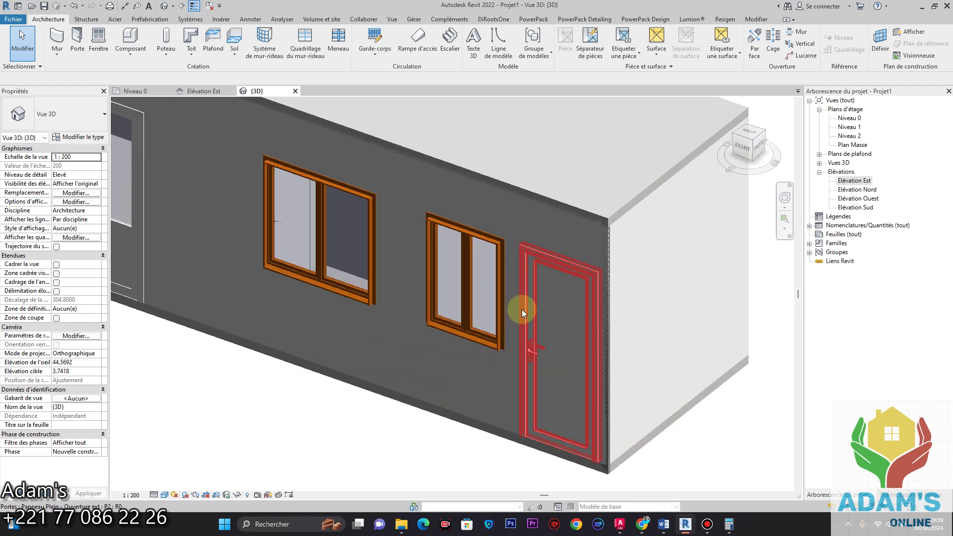
scroll(522, 308, down, 2)
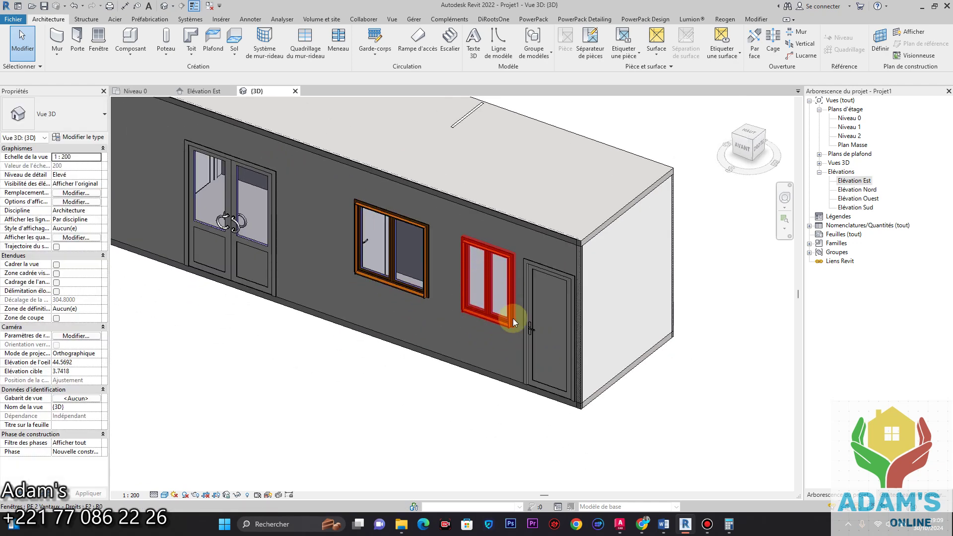
shift+middle_drag(511, 319, 630, 330)
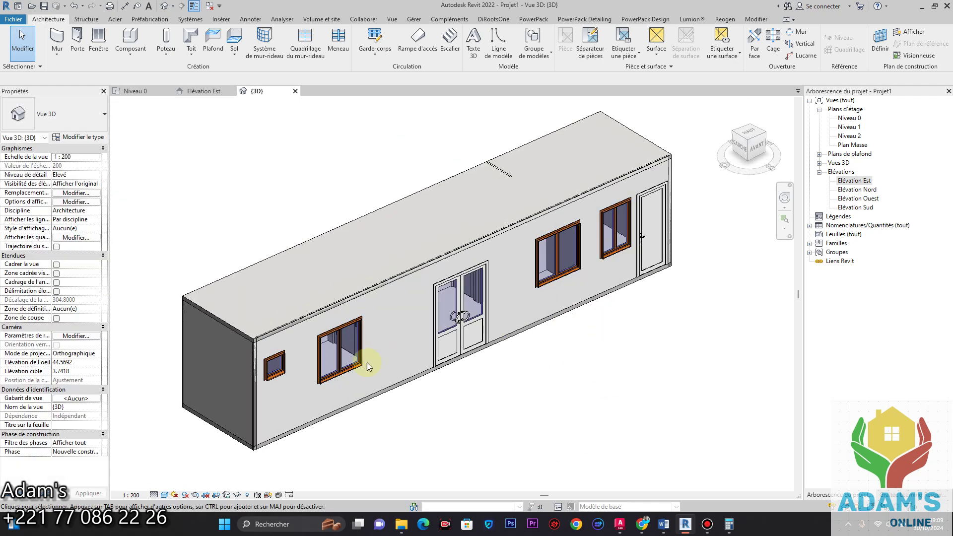
scroll(310, 330, up, 4)
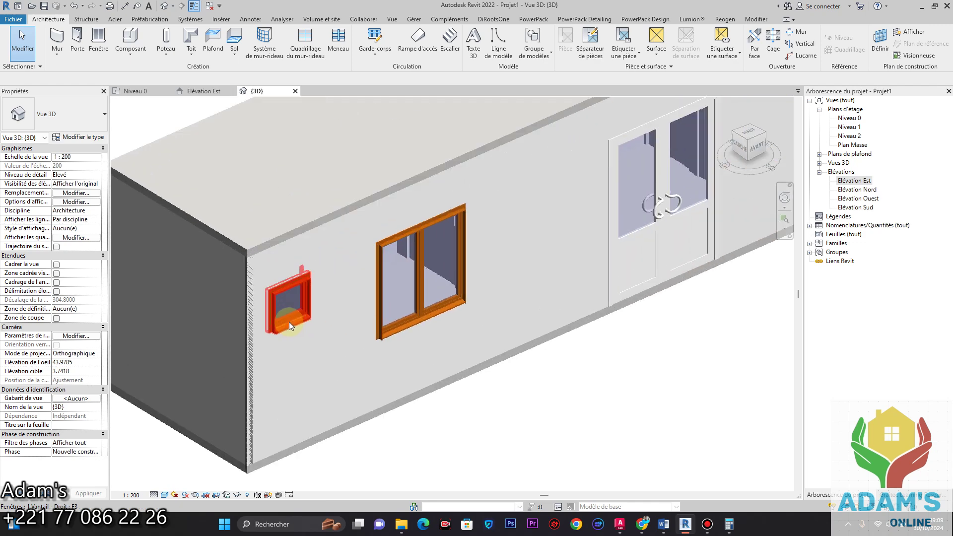
click(247, 304)
shift+middle_drag(240, 302, 505, 366)
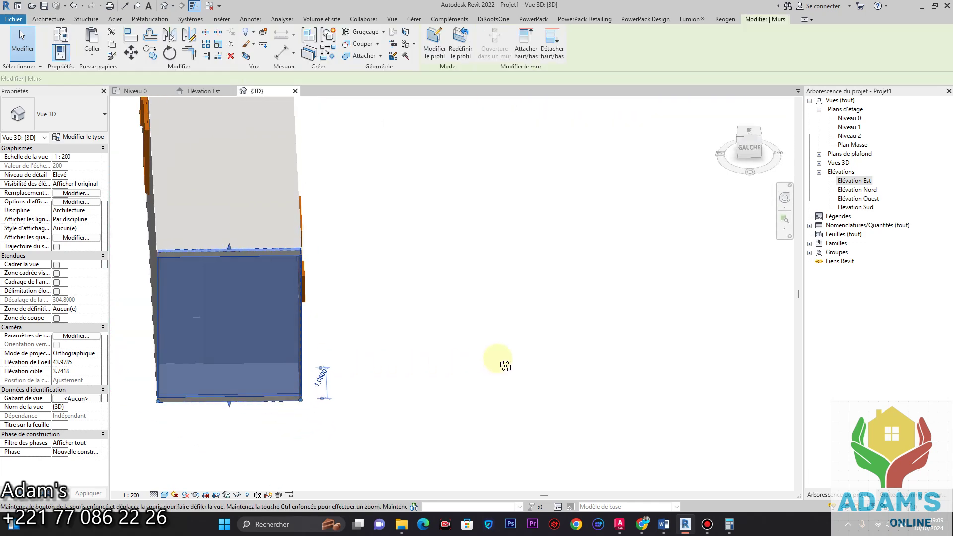
Step: In the Niveau 0 plan, delete the 0.08 thickness dimension of the end wall at grid 1
click(136, 91)
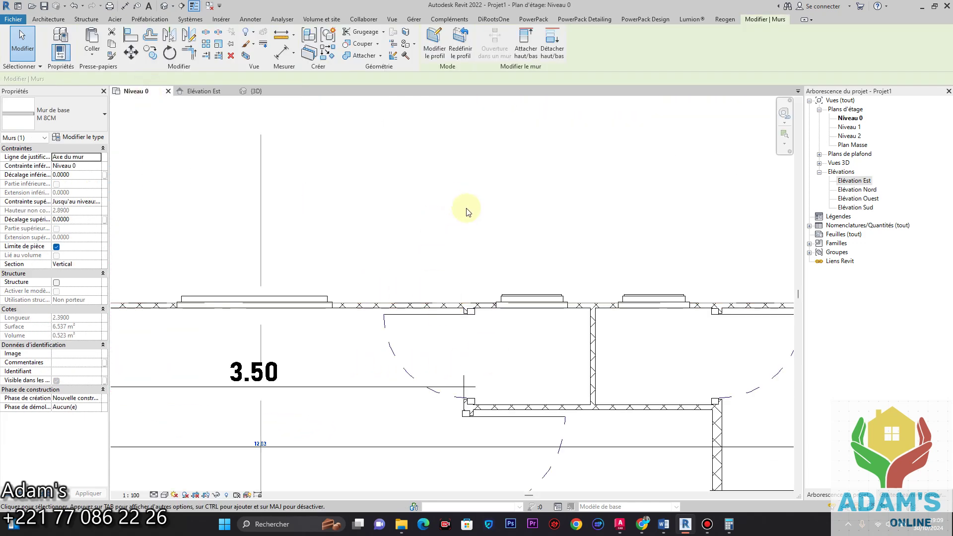
scroll(471, 191, down, 4)
click(492, 344)
middle_drag(373, 316, 477, 314)
scroll(308, 259, up, 2)
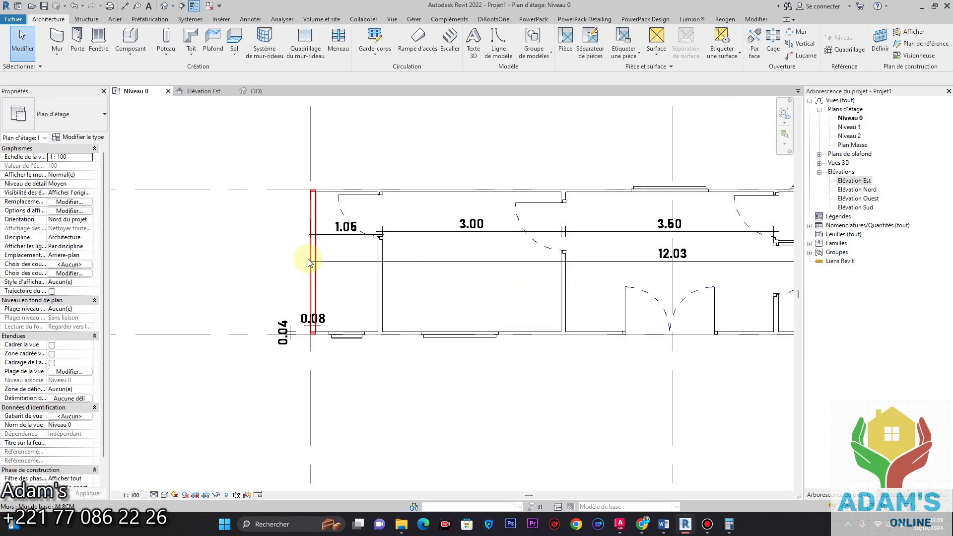
scroll(308, 263, up, 1)
click(312, 326)
key(Delete)
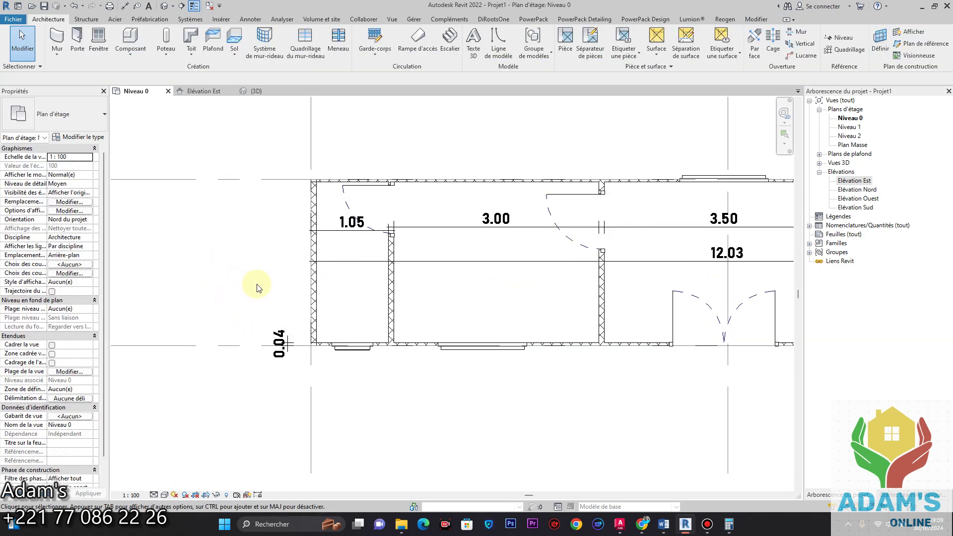
Step: Delete the interior 12.03, 3.50 and 3.00 dimensions from the Niveau 0 plan
scroll(351, 288, down, 2)
middle_drag(478, 268, 466, 253)
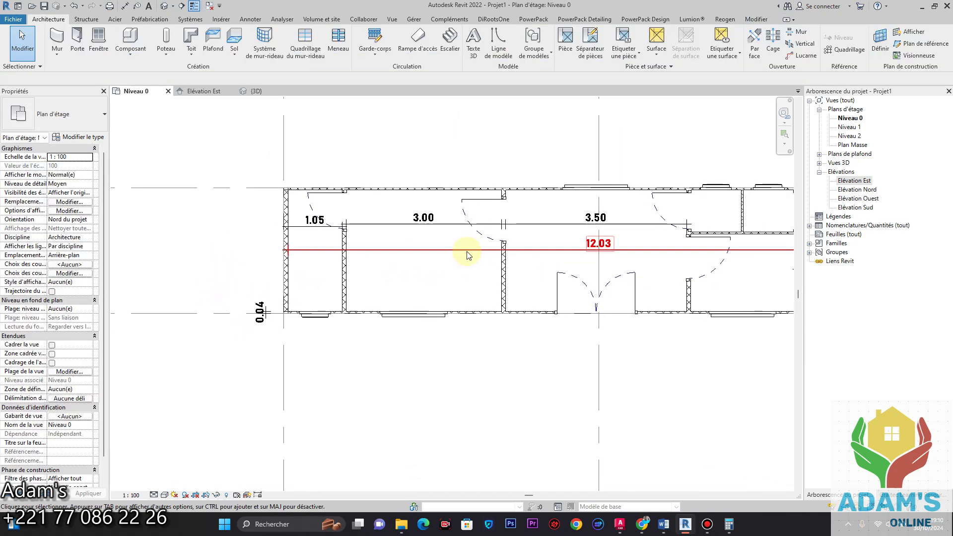
click(464, 251)
key(Delete)
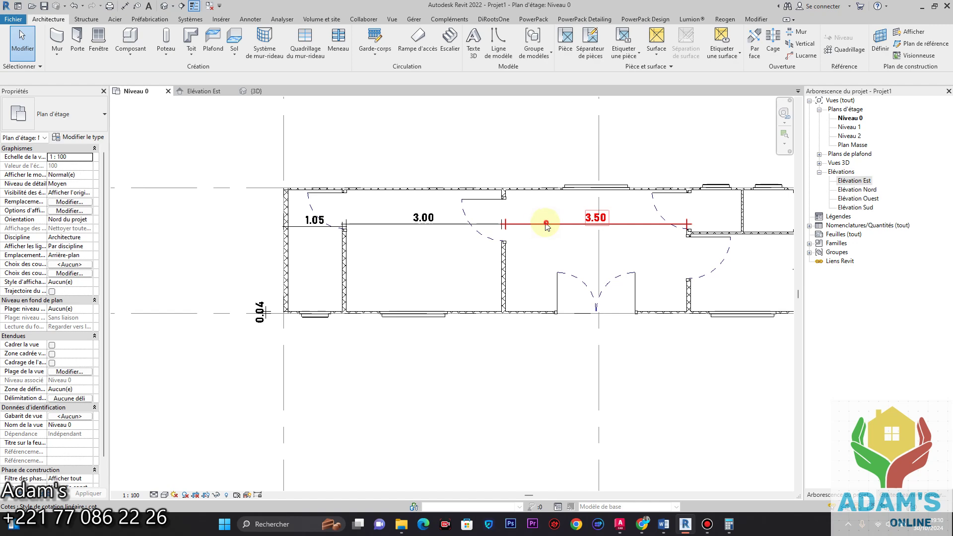
click(546, 224)
key(Delete)
click(391, 225)
key(Delete)
Step: Delete the 1.05 dimension of the small room beside grid 1
scroll(434, 264, down, 2)
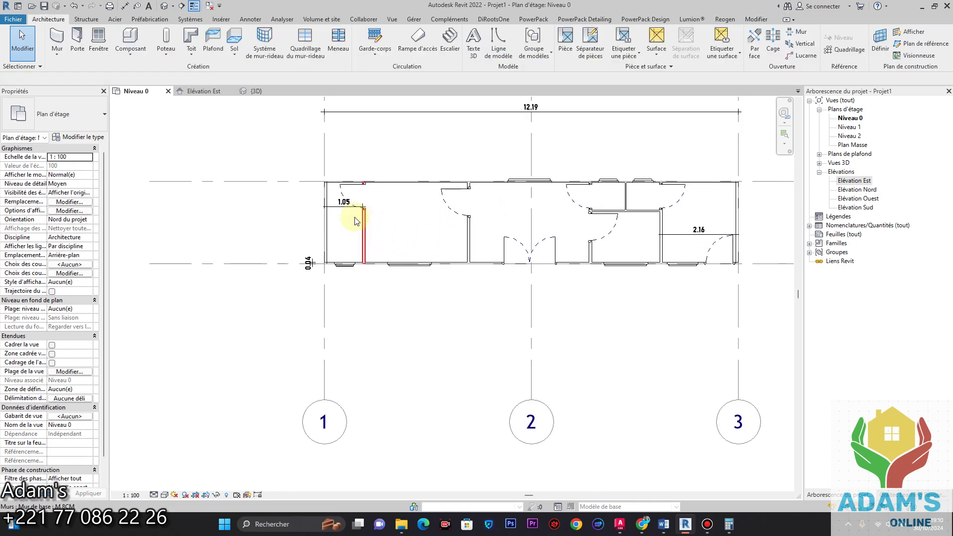
click(327, 205)
click(350, 236)
scroll(332, 206, up, 2)
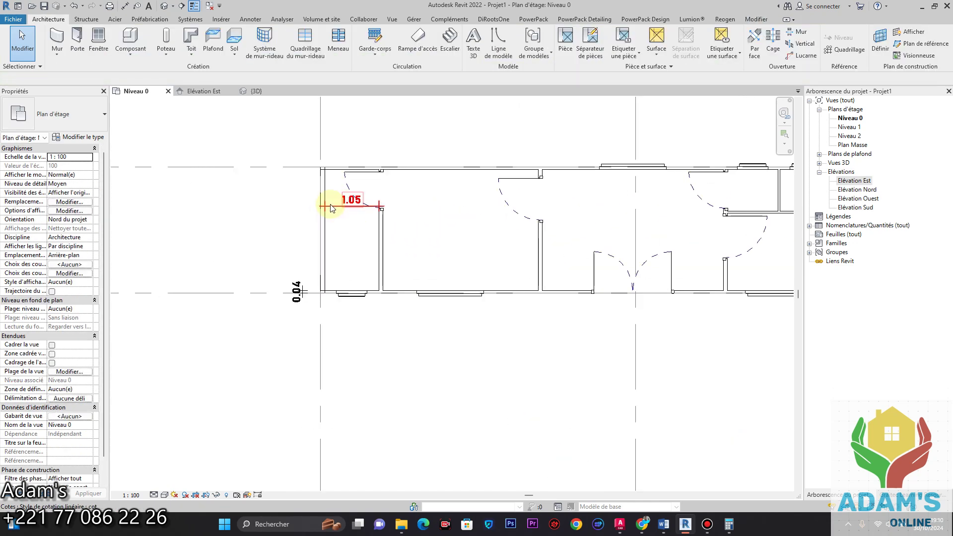
click(333, 206)
key(Delete)
Step: Delete the 2.16 dimension of the room beside grid 3 and clear the selection
scroll(373, 251, down, 3)
middle_drag(555, 280, 517, 282)
middle_drag(590, 296, 544, 317)
scroll(560, 263, up, 2)
scroll(560, 263, up, 2)
scroll(548, 258, down, 2)
middle_drag(553, 281, 560, 256)
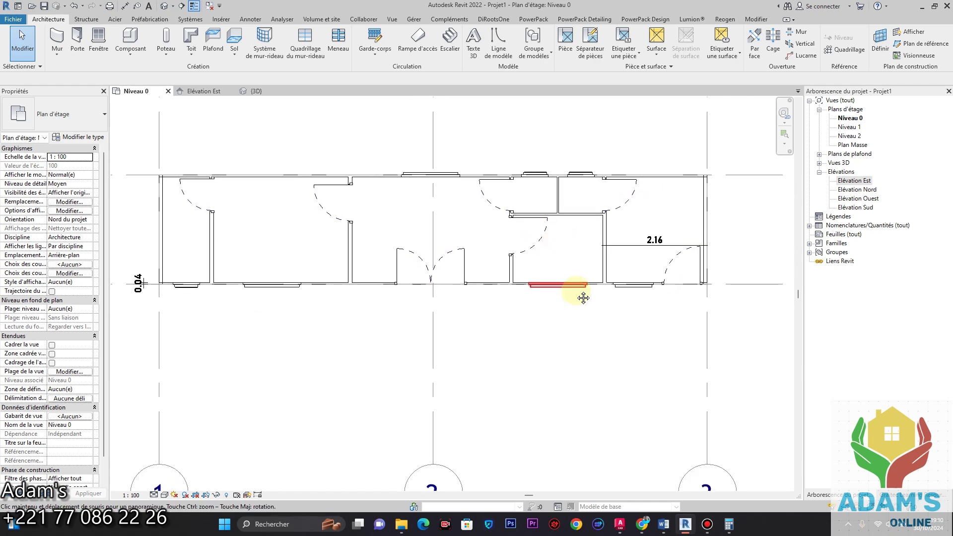
scroll(596, 291, down, 2)
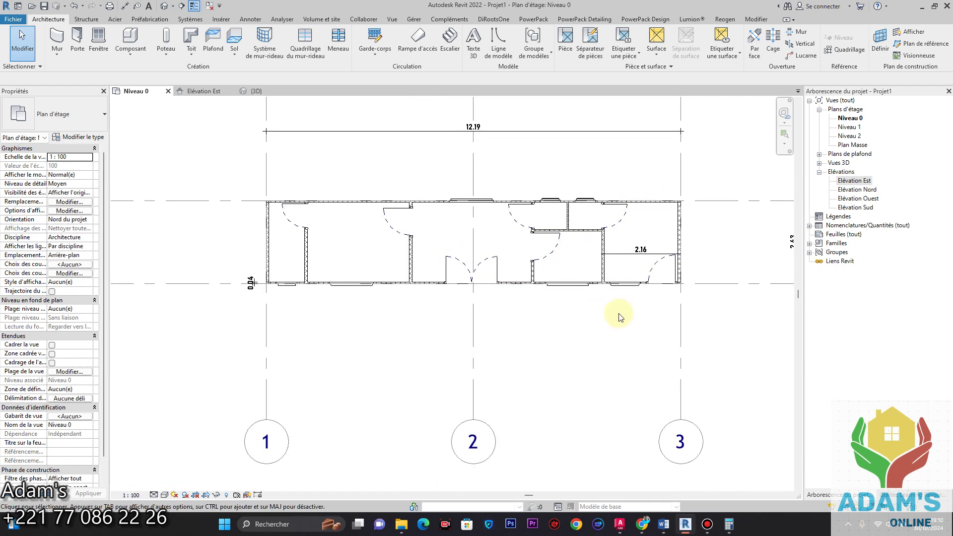
middle_drag(620, 318, 590, 315)
key(Escape)
key(Escape)
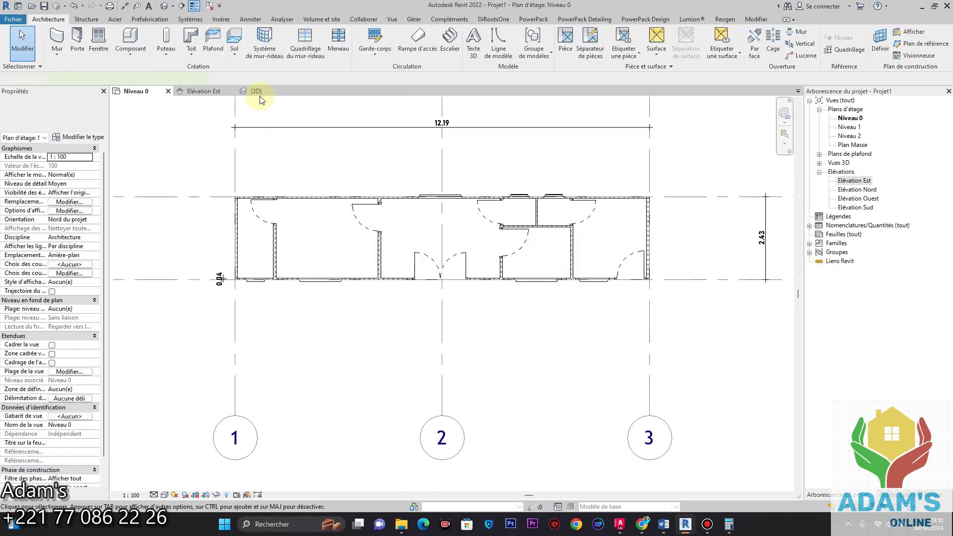
Step: Review the front facade's doors and windows in the 3D view and in Elévation Sud, then return to 3D
click(256, 91)
shift+middle_drag(279, 122, 443, 342)
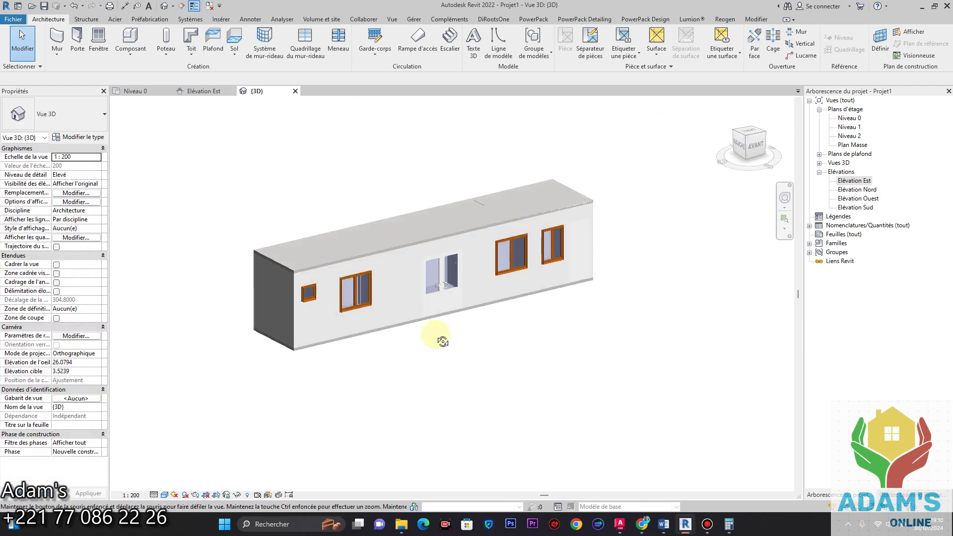
double_click(859, 208)
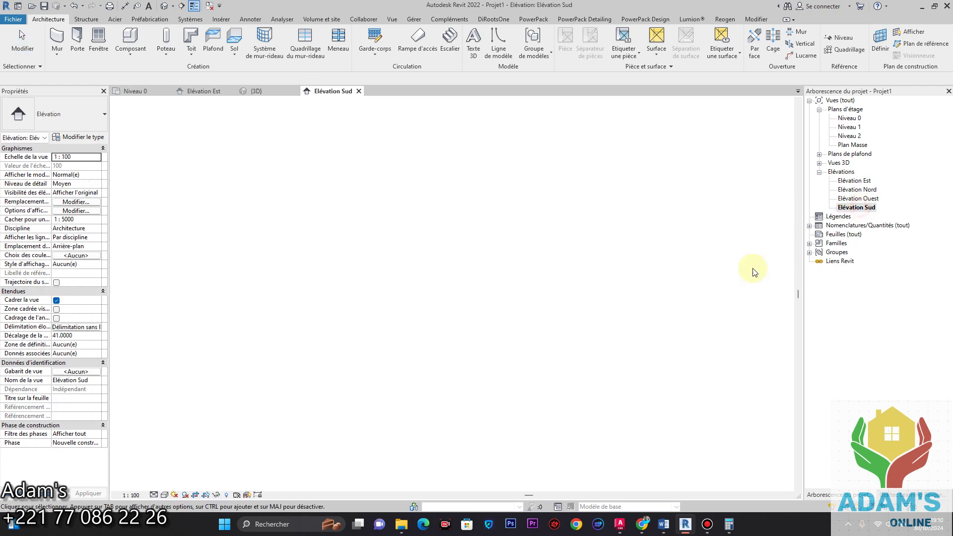
scroll(425, 307, up, 4)
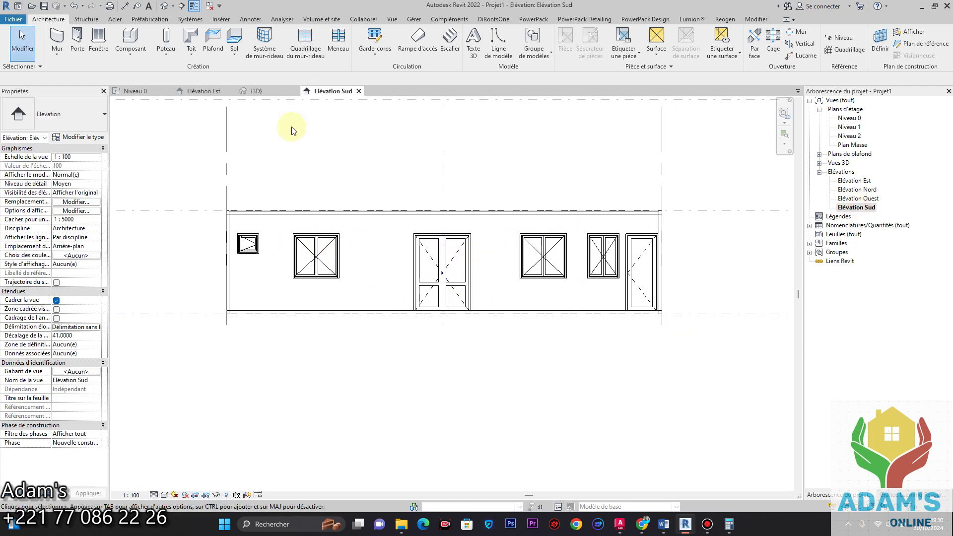
click(269, 92)
scroll(473, 255, up, 3)
middle_drag(469, 275, 485, 272)
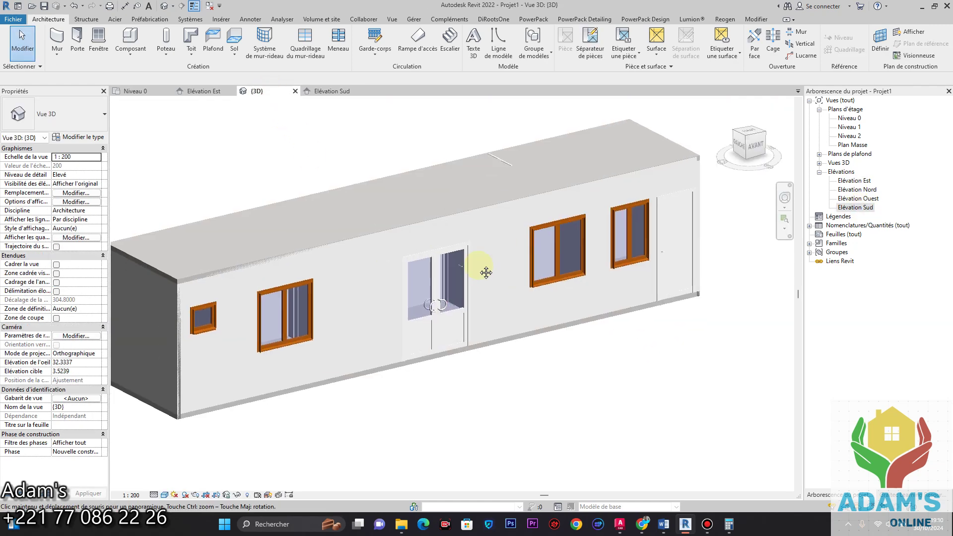
Step: Inspect the short M 4CM partition showing through the roof and its top constraint options, then deselect it and view the whole building
shift+middle_drag(491, 207, 529, 219)
middle_drag(360, 116, 365, 306)
scroll(372, 285, up, 5)
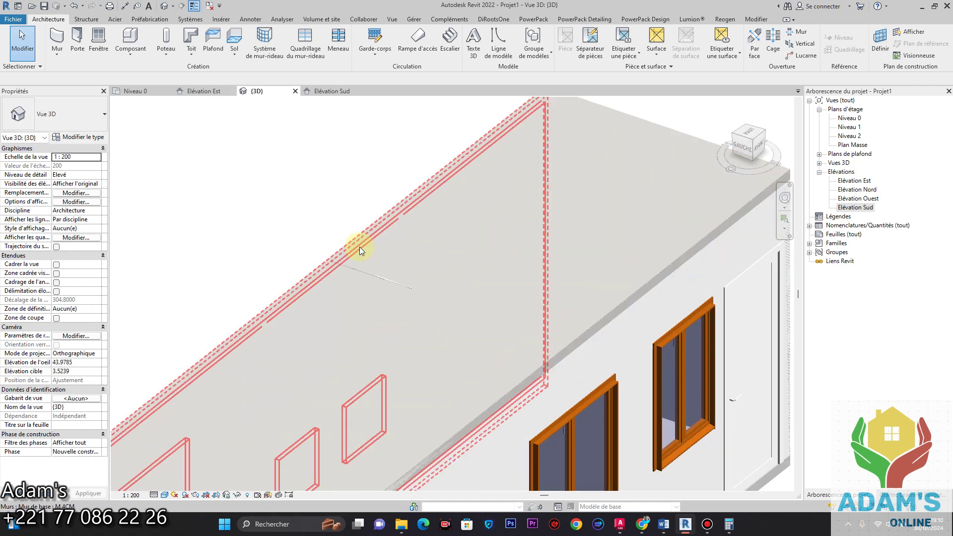
click(394, 308)
shift+middle_drag(398, 224, 298, 222)
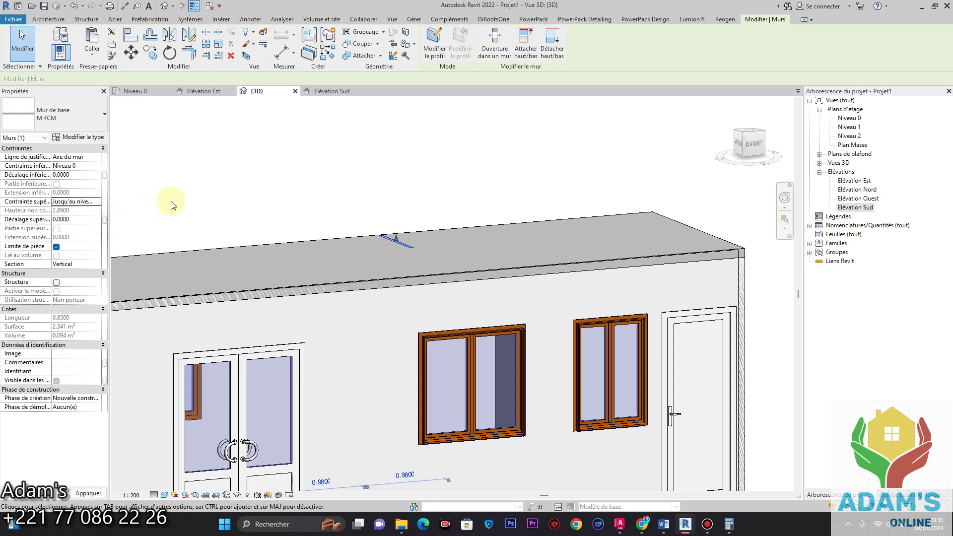
middle_drag(167, 206, 283, 160)
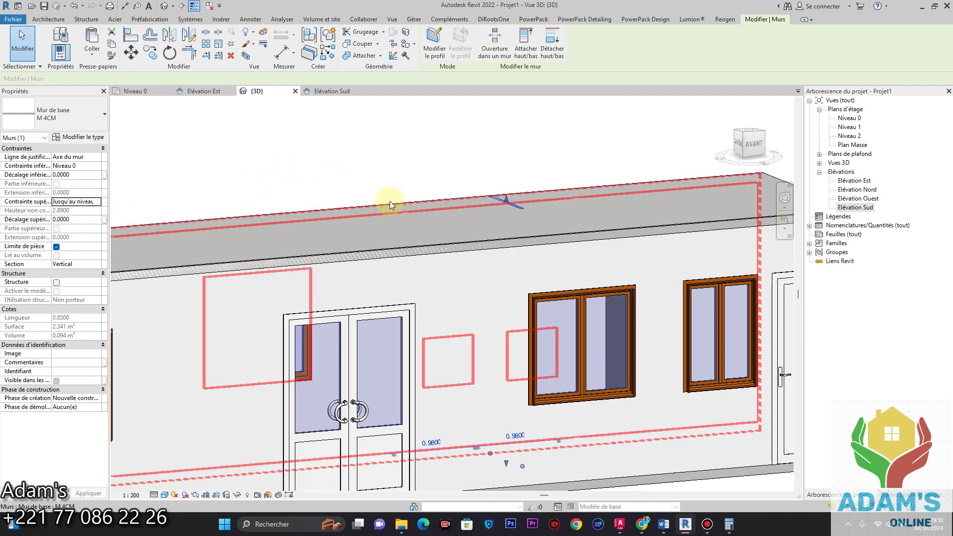
shift+middle_drag(327, 186, 240, 192)
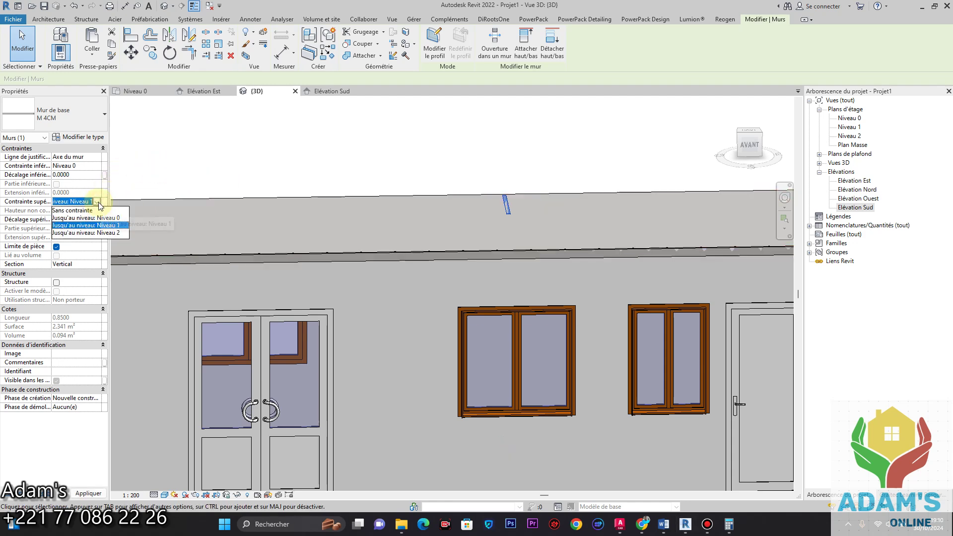
scroll(476, 213, down, 4)
click(575, 441)
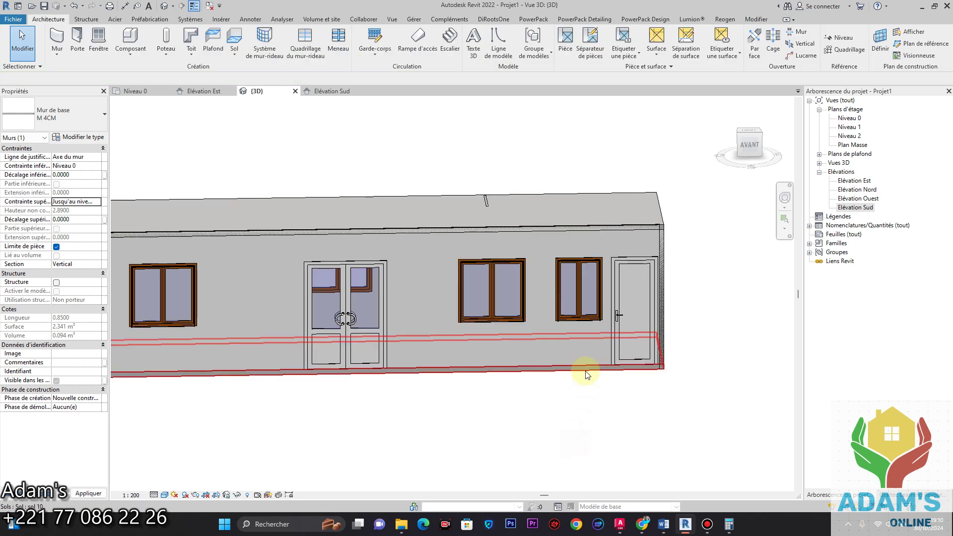
scroll(587, 374, down, 3)
shift+middle_drag(588, 375, 587, 332)
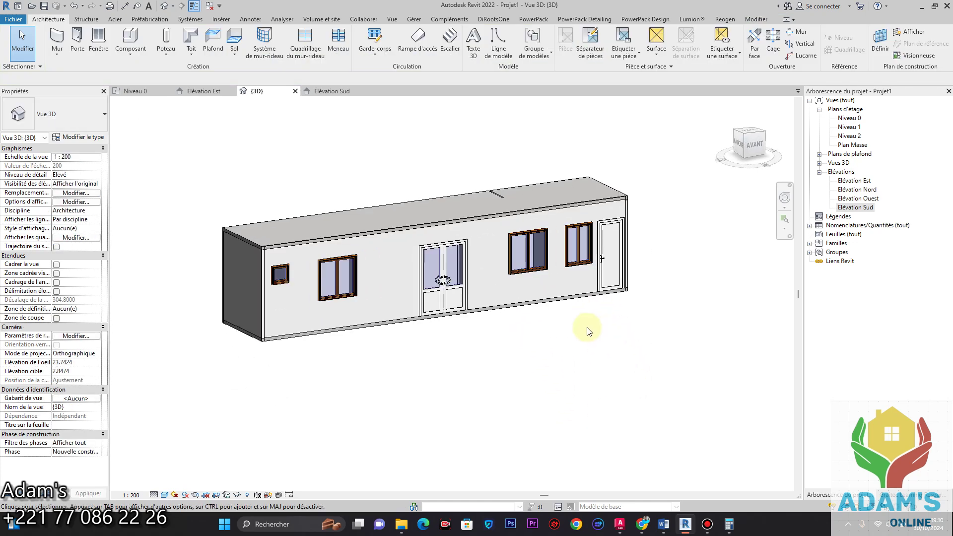